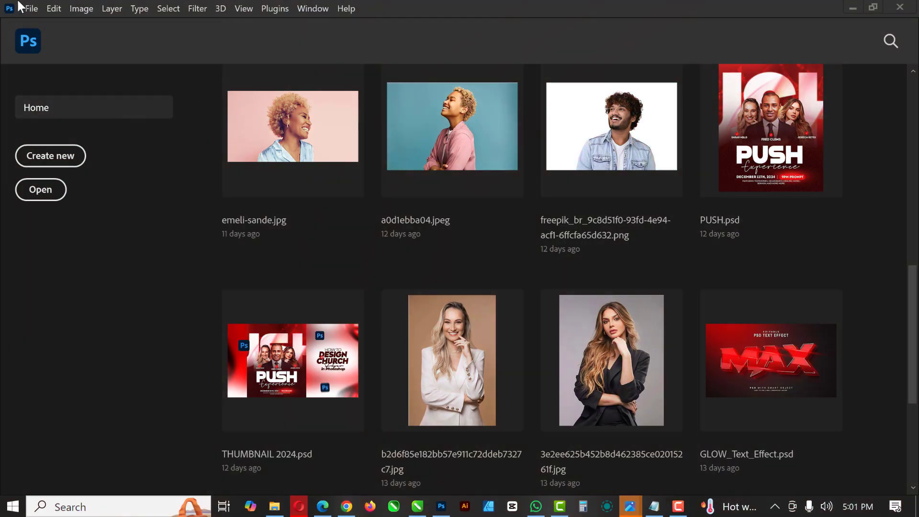
- Create a transparent 4 × 5 in, 300 ppi (1200 × 1500 px) document named 'SOCIAL MEDIA FLYER'
click(29, 8)
click(57, 24)
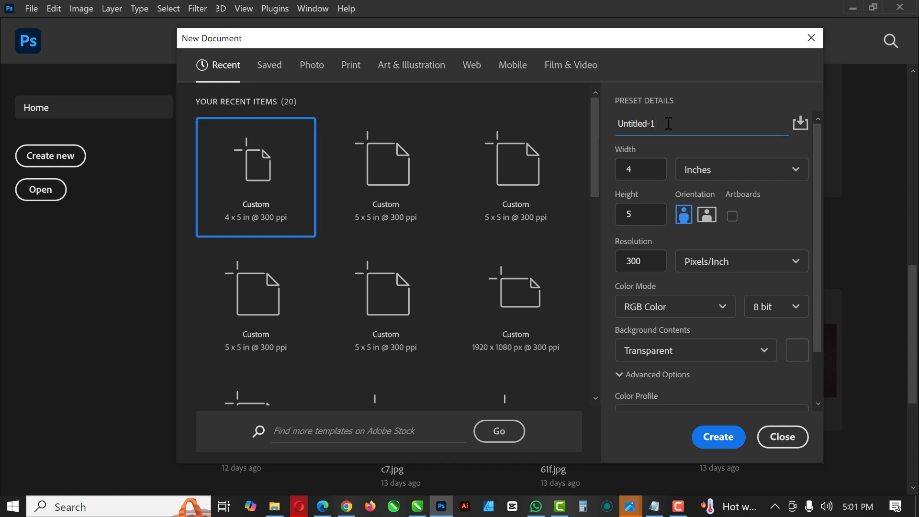
drag(663, 126, 603, 121)
click(610, 123)
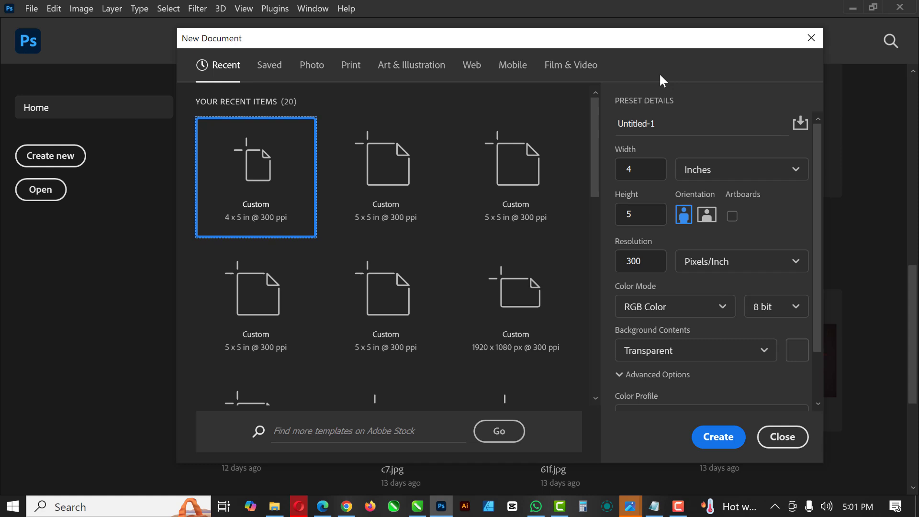
drag(659, 124, 612, 125)
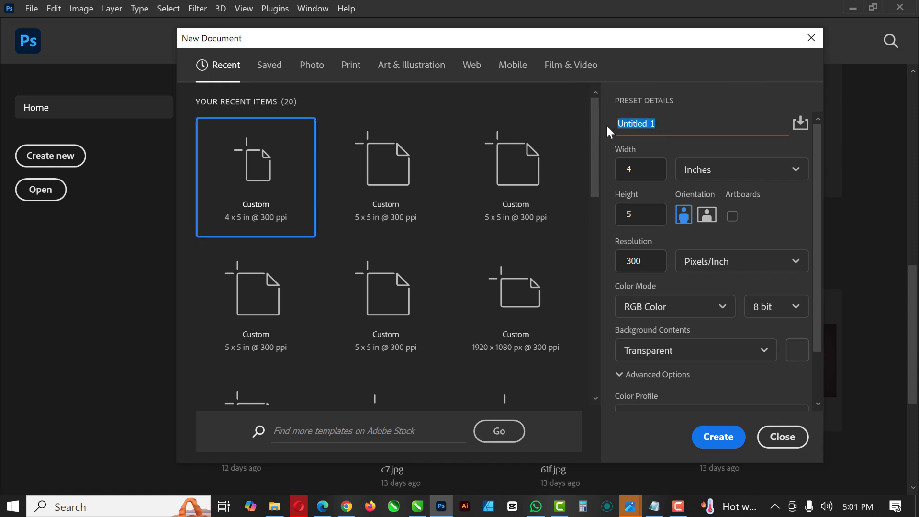
text(SOCIAL MEDIA FLYER)
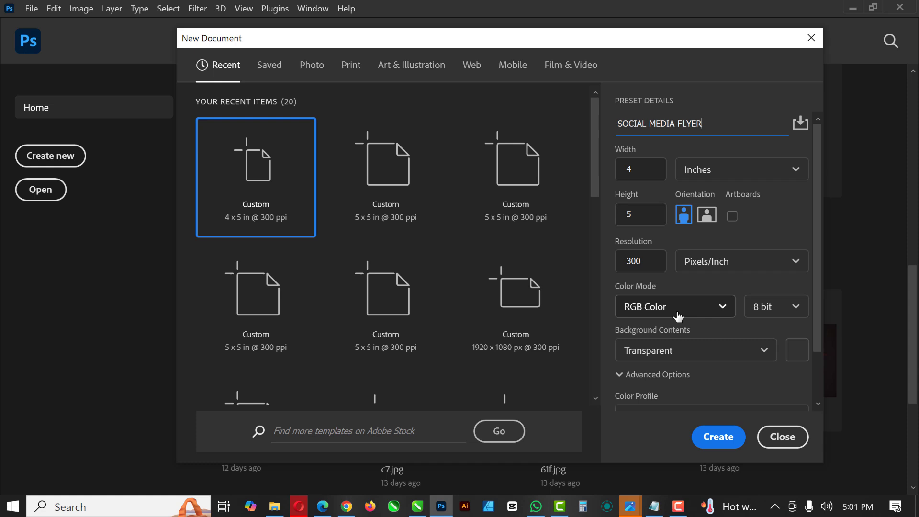
scroll(679, 313, down, 2)
scroll(704, 259, up, 2)
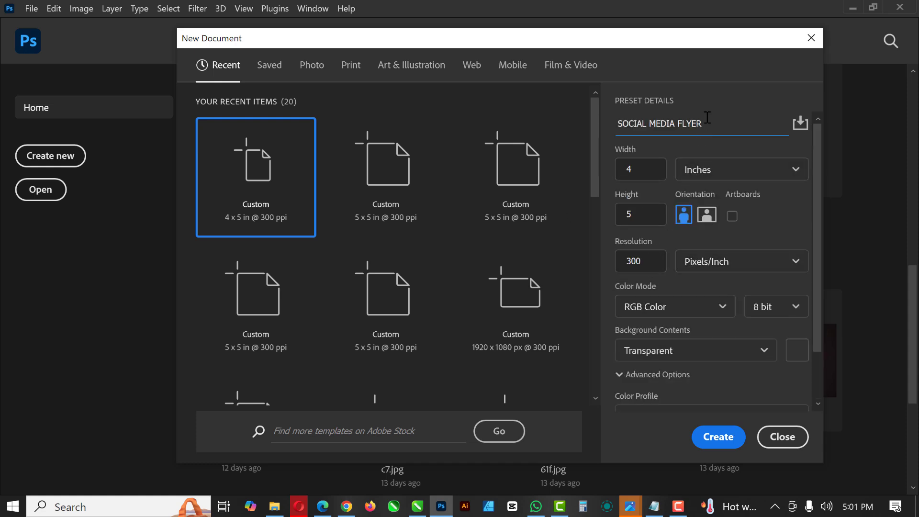
click(718, 437)
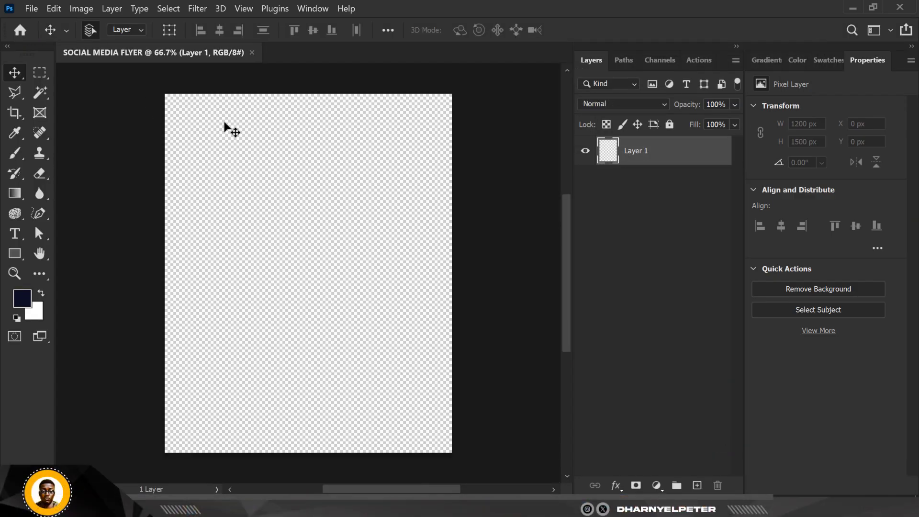
- Fit the canvas in the window and copy the background colour code 01061b from the Notepad note
key(ctrl+0)
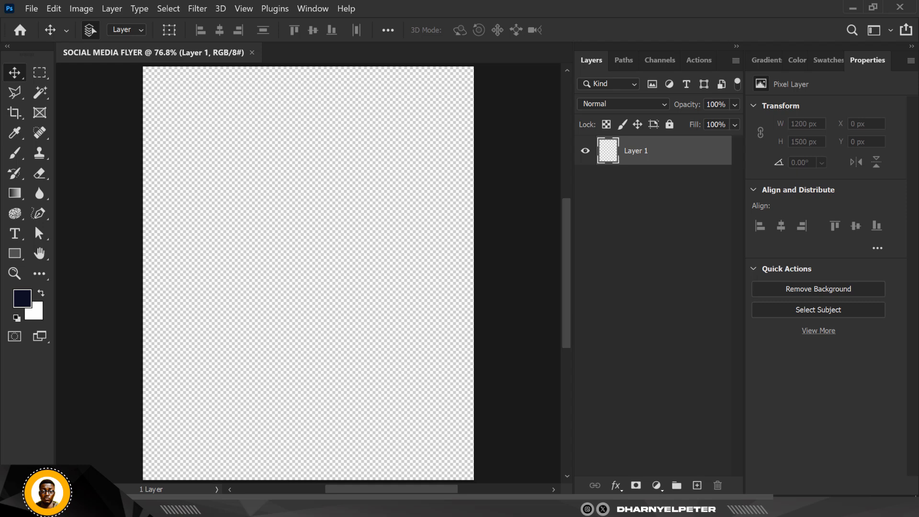
key(alt+Tab)
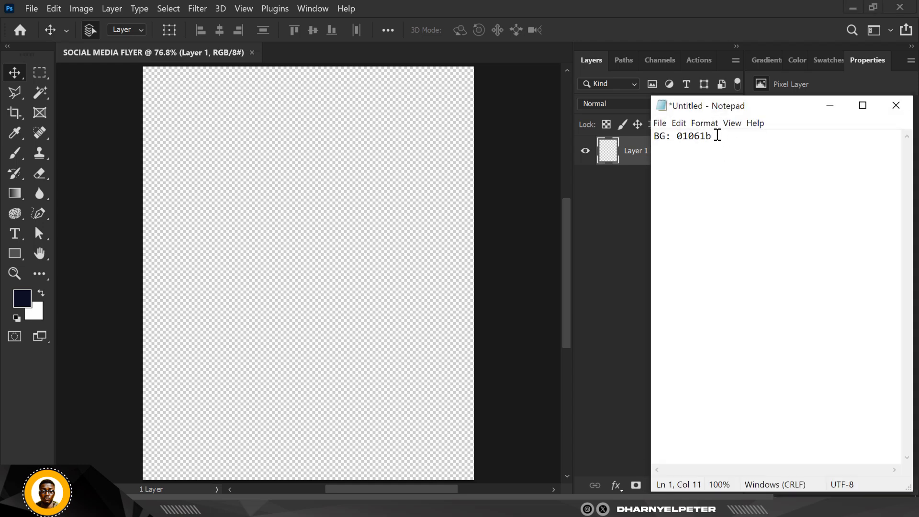
drag(709, 135, 683, 137)
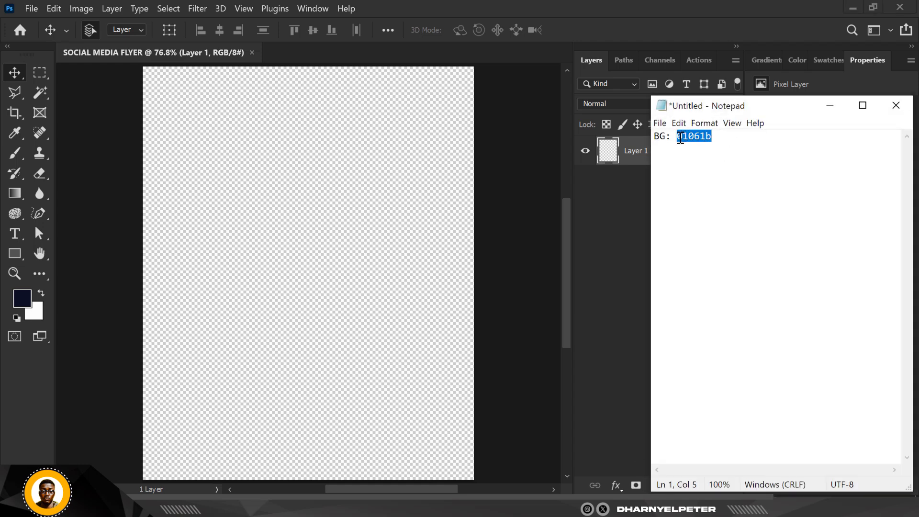
click(830, 106)
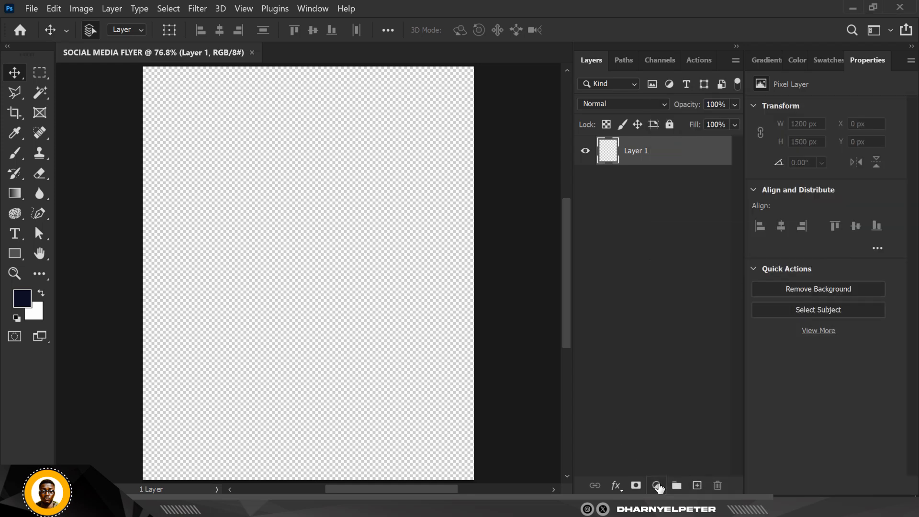
- Add a Solid Color fill layer with the pasted navy hex 01061b
click(658, 485)
click(680, 232)
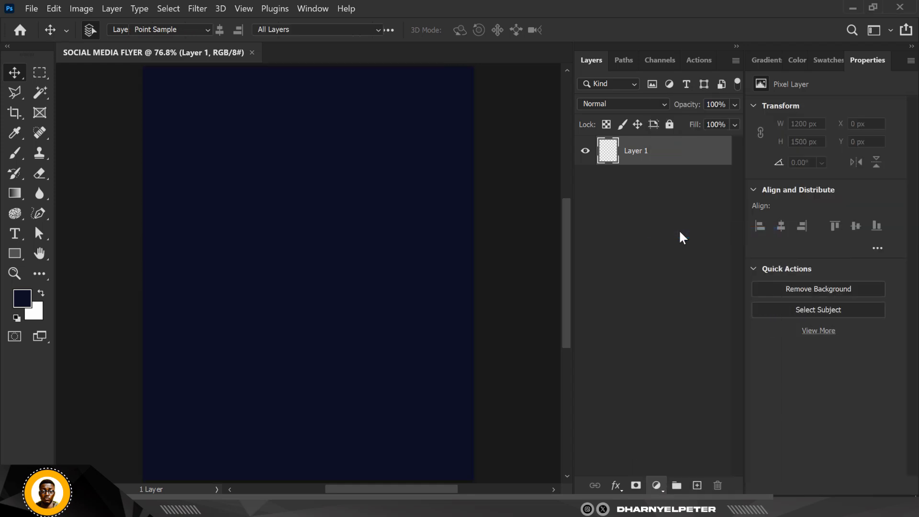
click(792, 346)
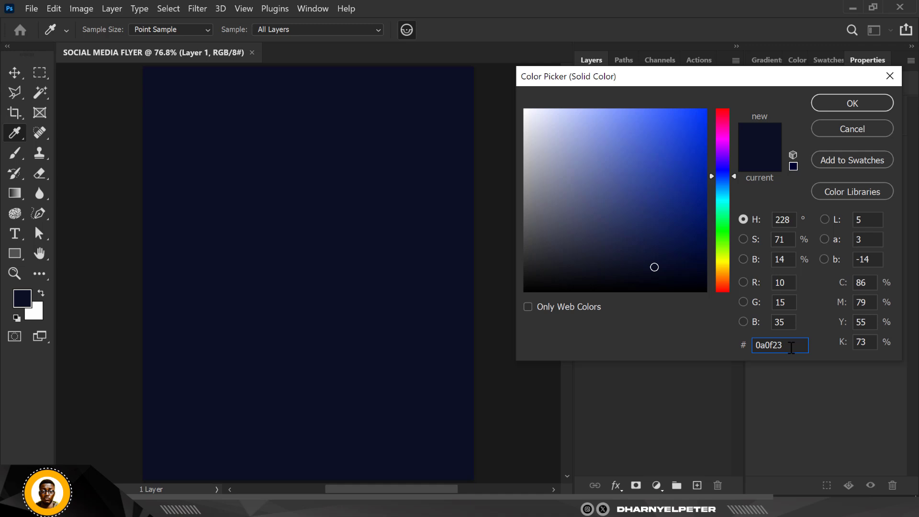
drag(791, 346, 728, 343)
text(01061b)
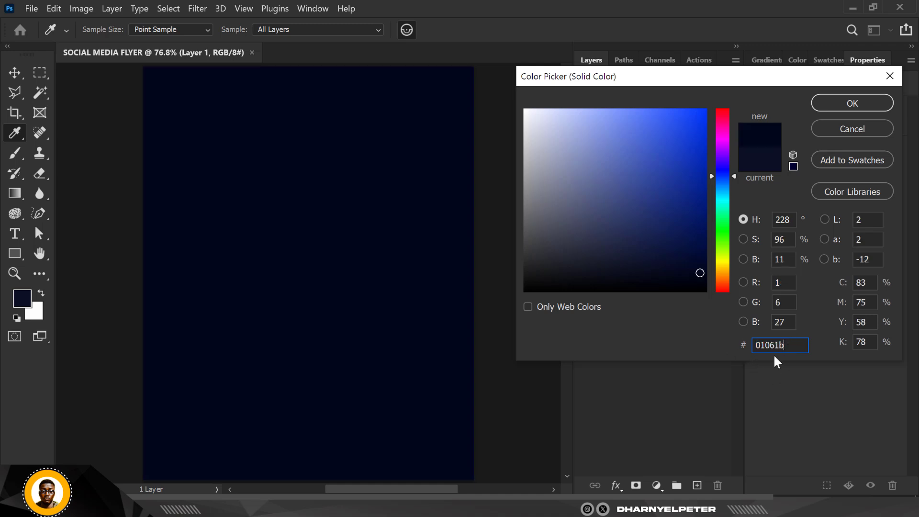
click(832, 102)
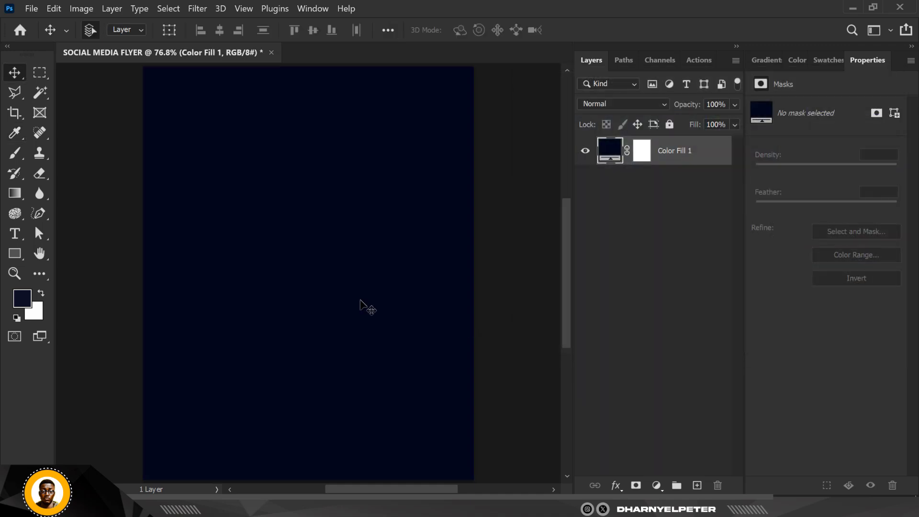
- Recheck that the fill layer is 01061b, then select the perfume bottle image in the OPIUM PEARL POSTER folder
key(ctrl)
scroll(402, 263, down, 1)
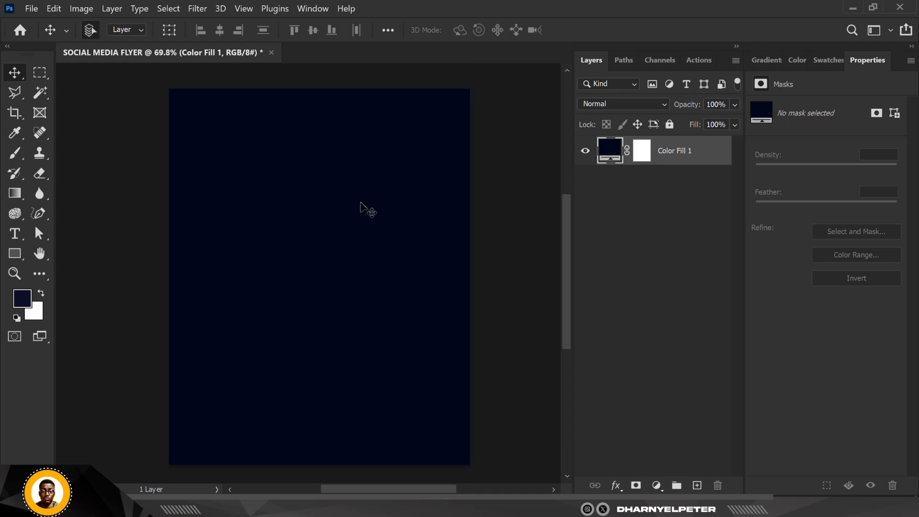
double_click(609, 154)
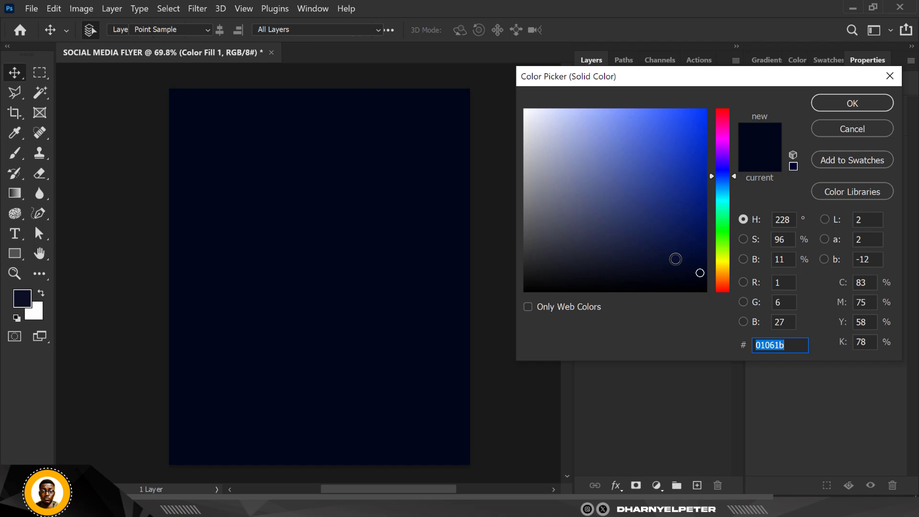
click(794, 345)
drag(793, 346, 738, 341)
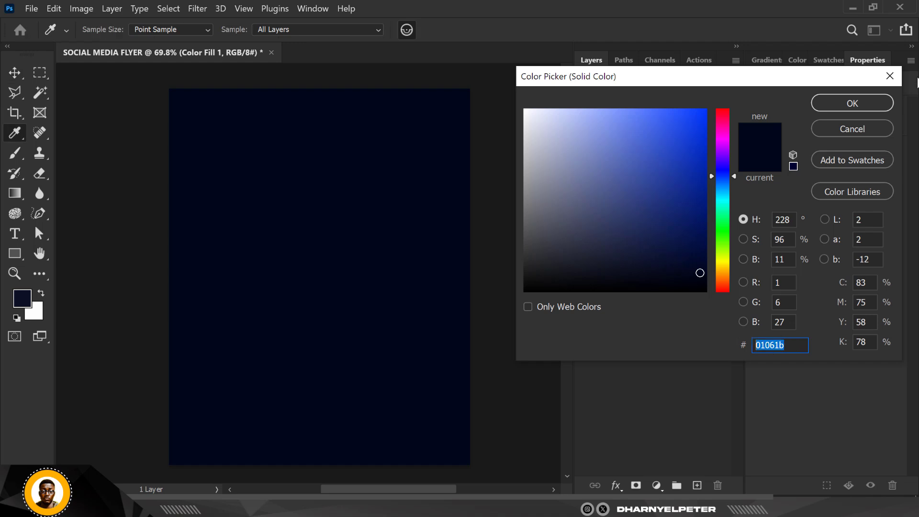
click(852, 103)
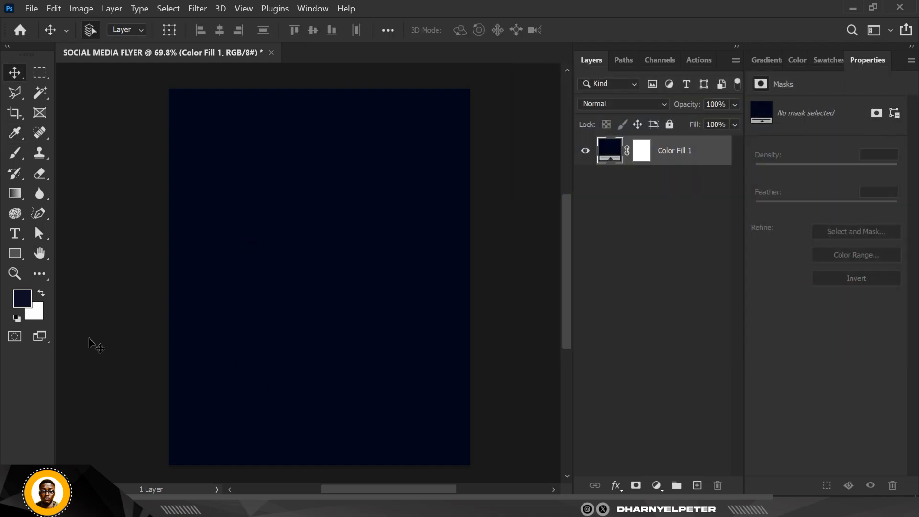
key(alt+Tab)
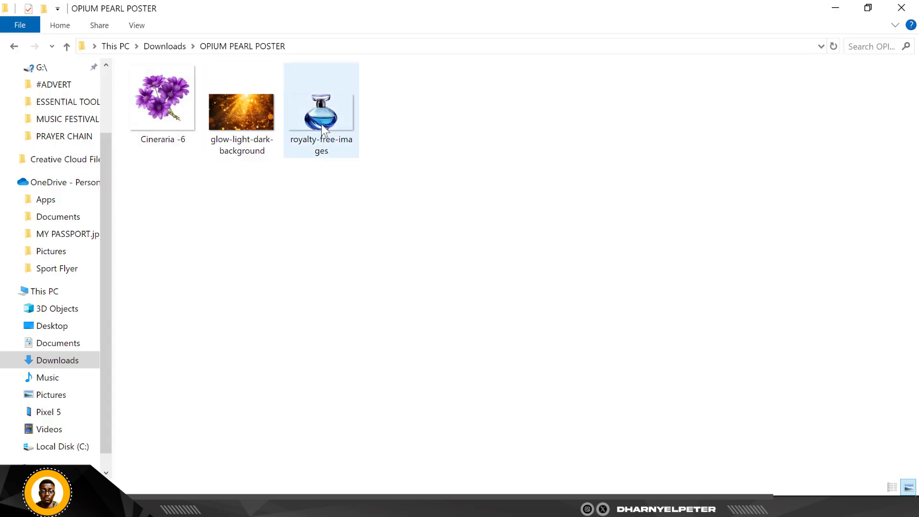
click(321, 125)
- Drag the royalty-free-images bottle onto the flyer, move it lower and commit it
drag(329, 126, 367, 316)
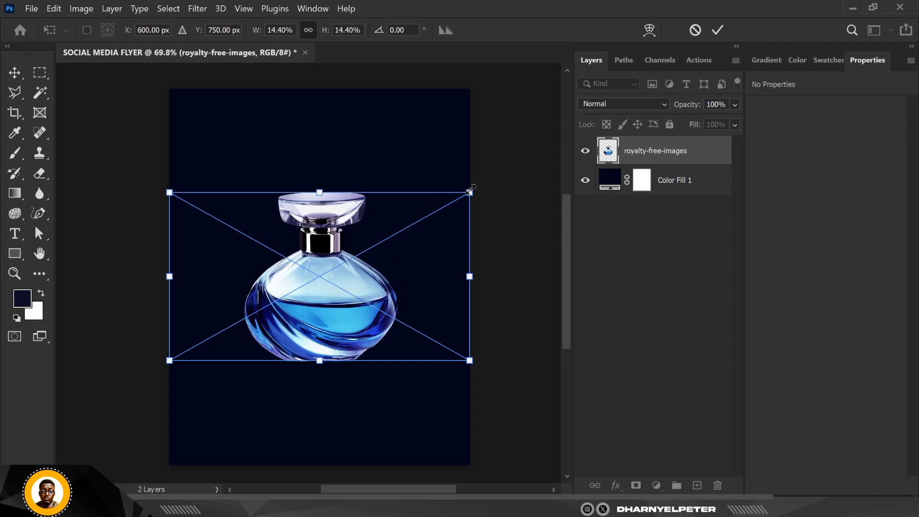
drag(329, 255, 329, 291)
key(Return)
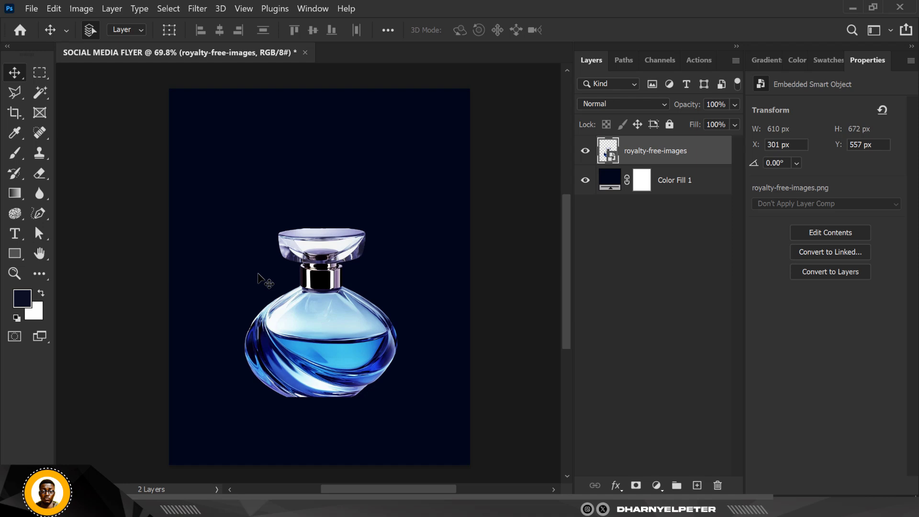
- Sample the bottle's blue to make the foreground colour 2185da
click(20, 299)
click(343, 359)
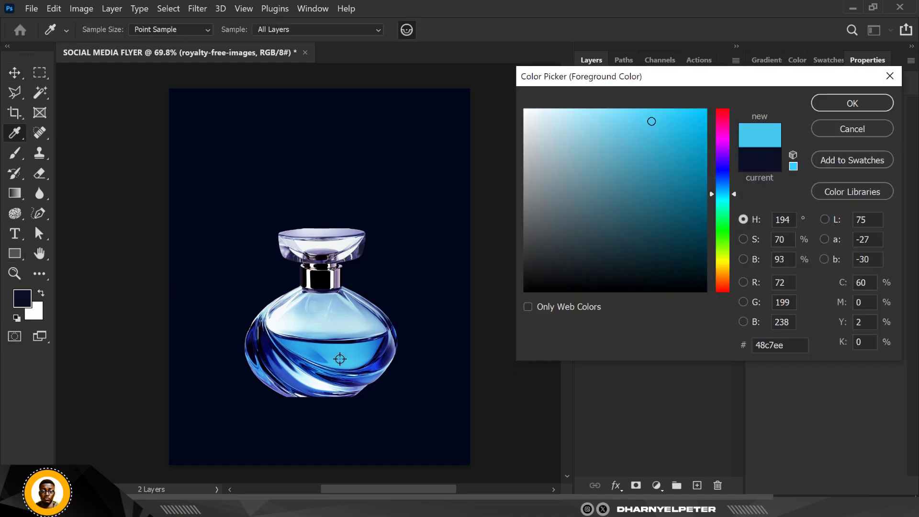
click(315, 356)
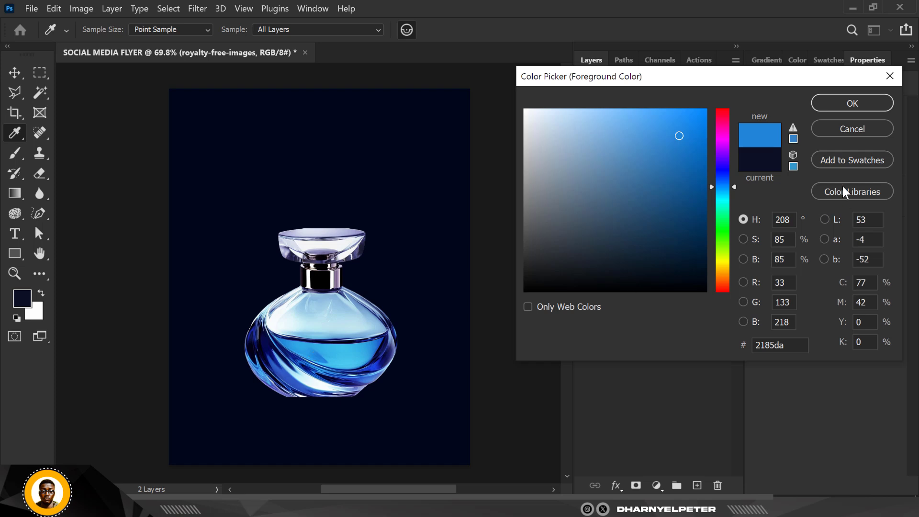
click(844, 100)
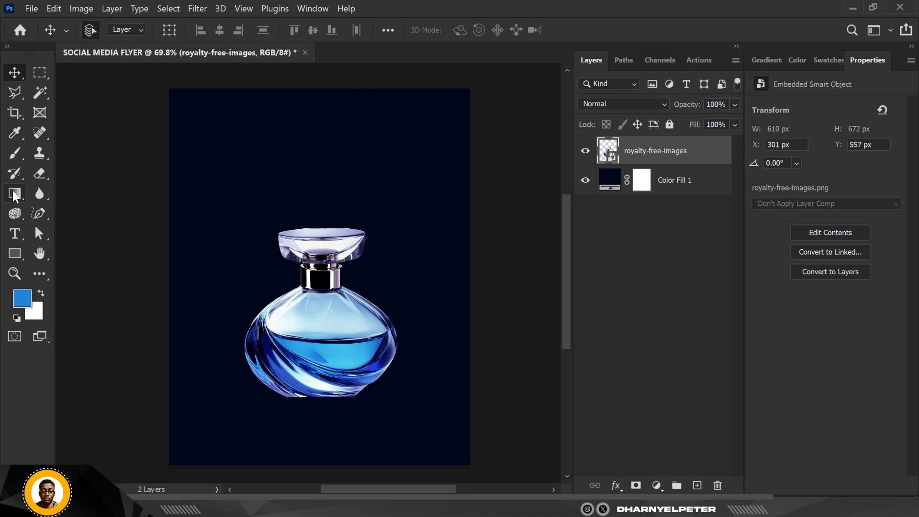
click(23, 299)
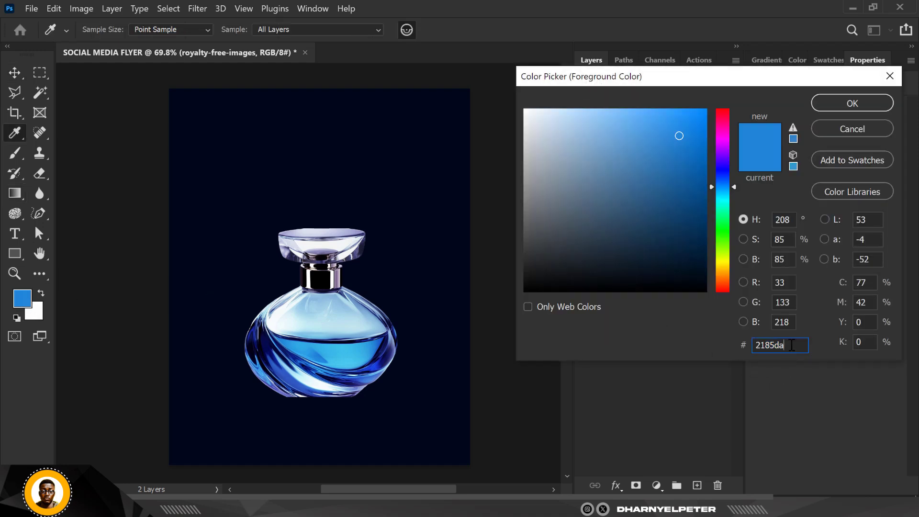
drag(792, 345, 744, 341)
click(878, 99)
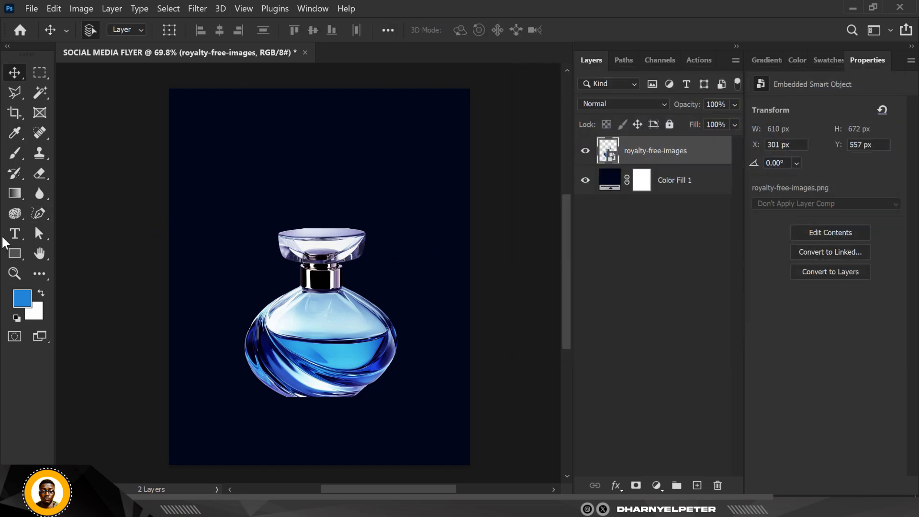
- Pick the first Basics blue-to-white gradient preset and add an empty Layer 1 above the bottle
click(9, 196)
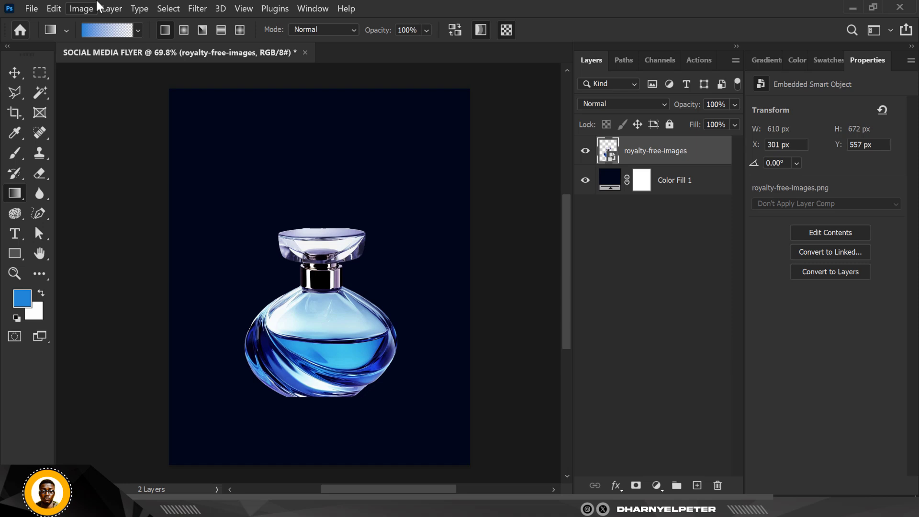
click(139, 29)
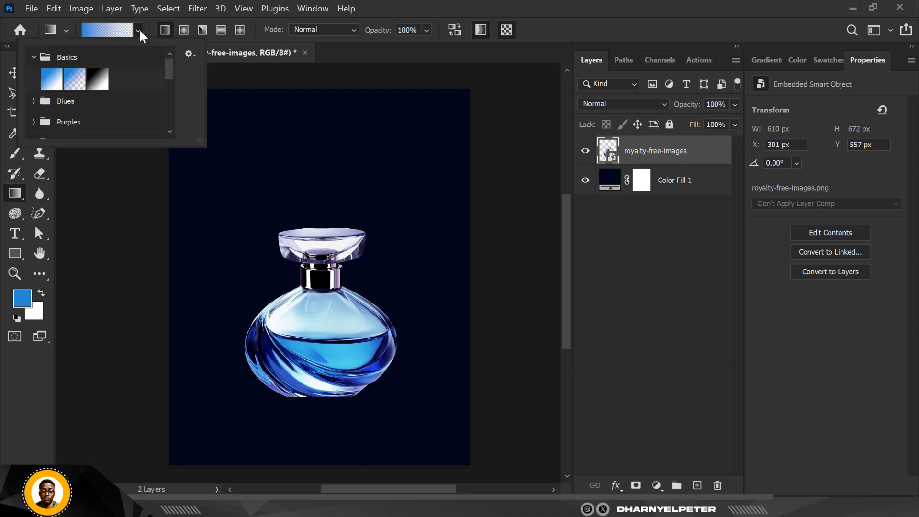
click(51, 79)
click(736, 170)
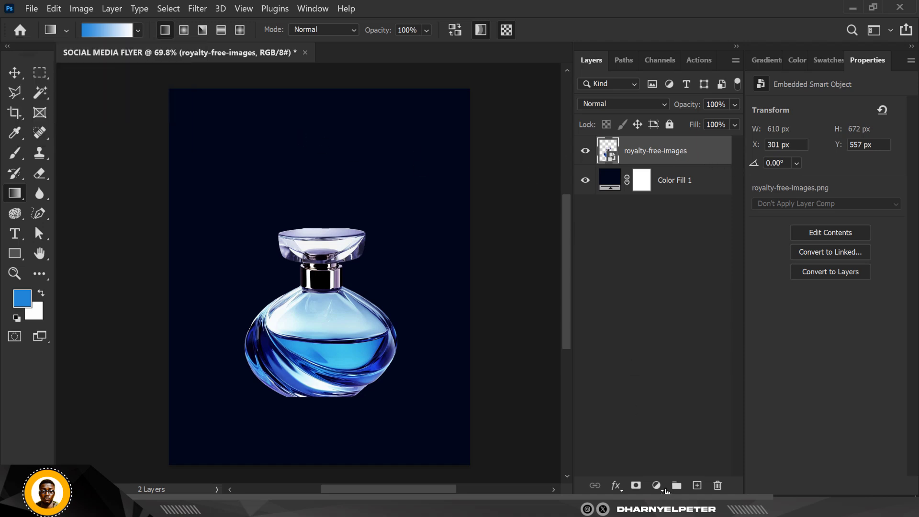
click(697, 485)
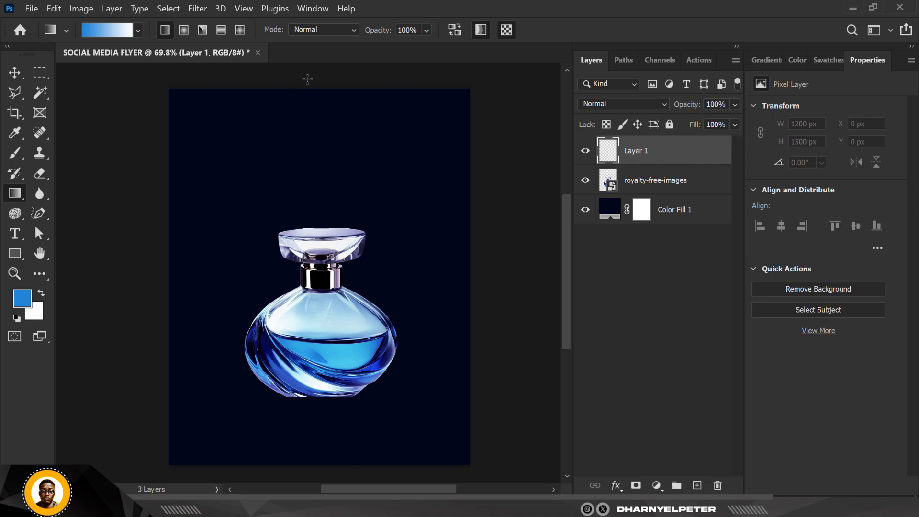
- Draw a four-corner Polygonal Lasso beam from the flyer's top to the bottle base, and move Layer 1 below the bottle
click(16, 93)
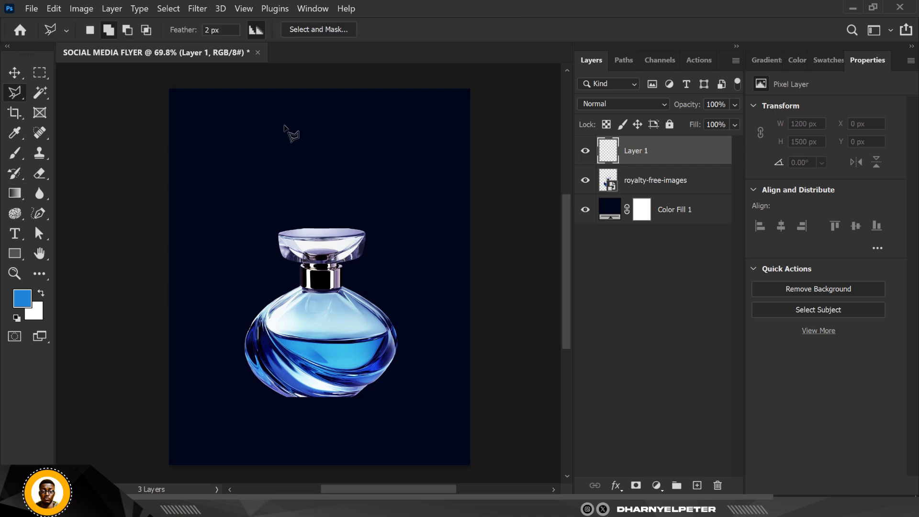
click(234, 83)
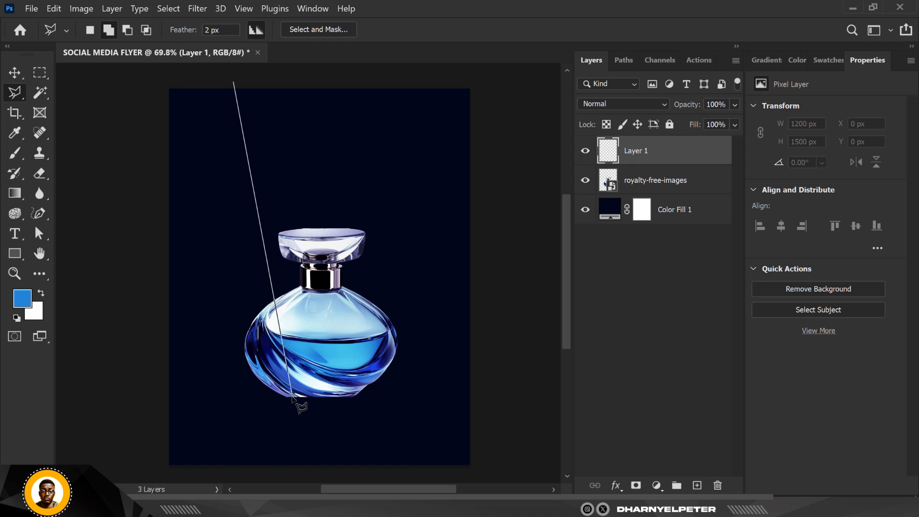
click(292, 396)
click(364, 396)
scroll(369, 326, up, 3)
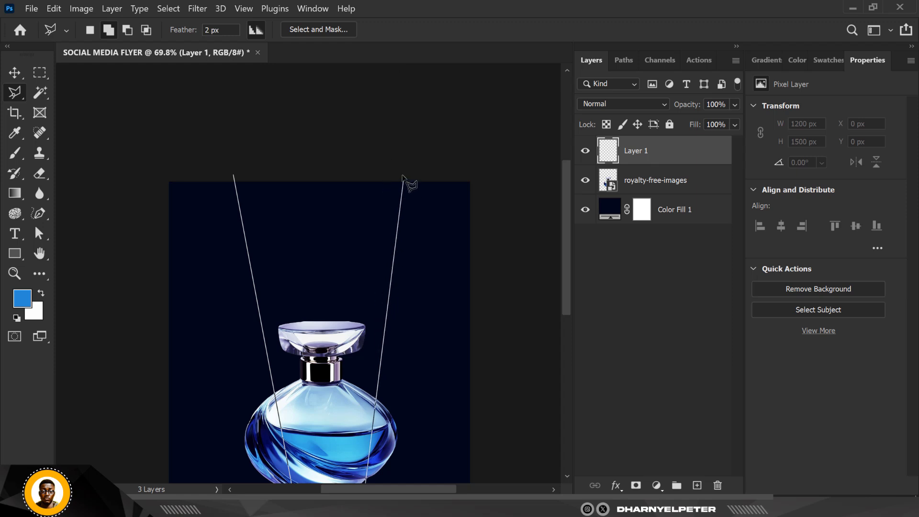
click(400, 171)
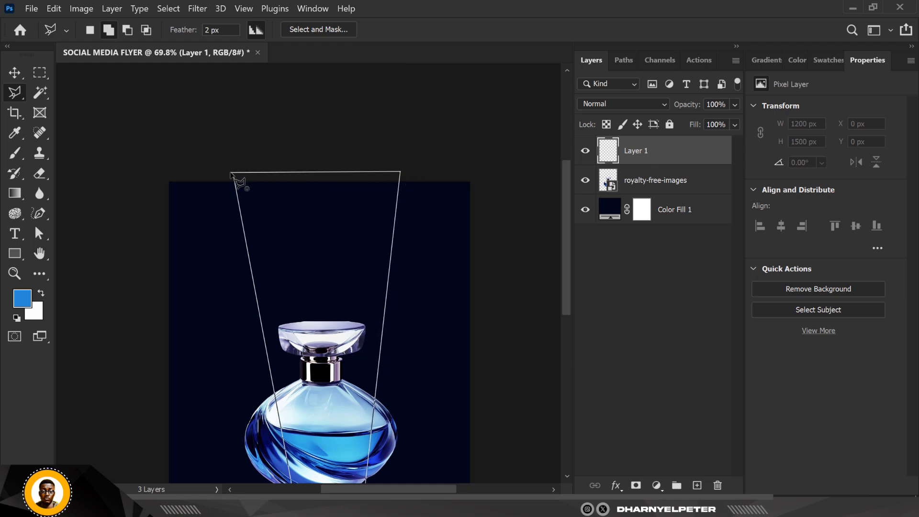
click(231, 175)
scroll(318, 216, down, 3)
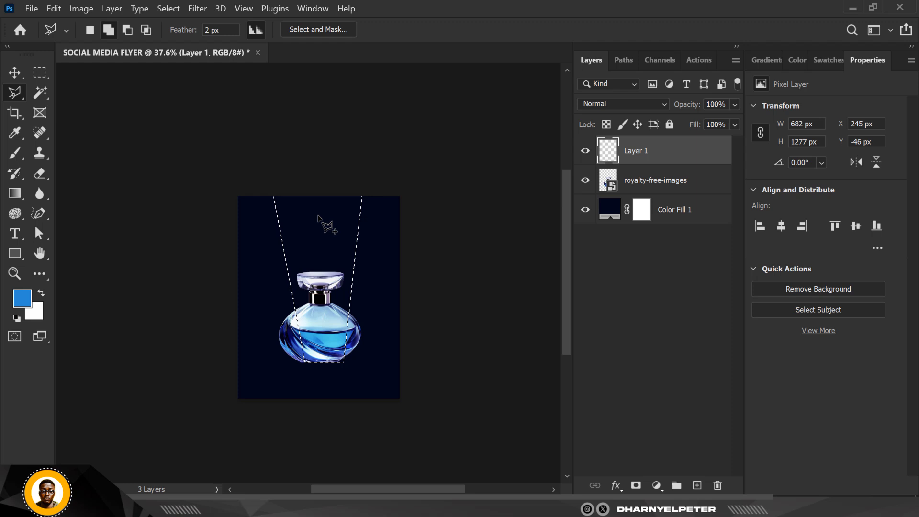
scroll(318, 236, up, 1)
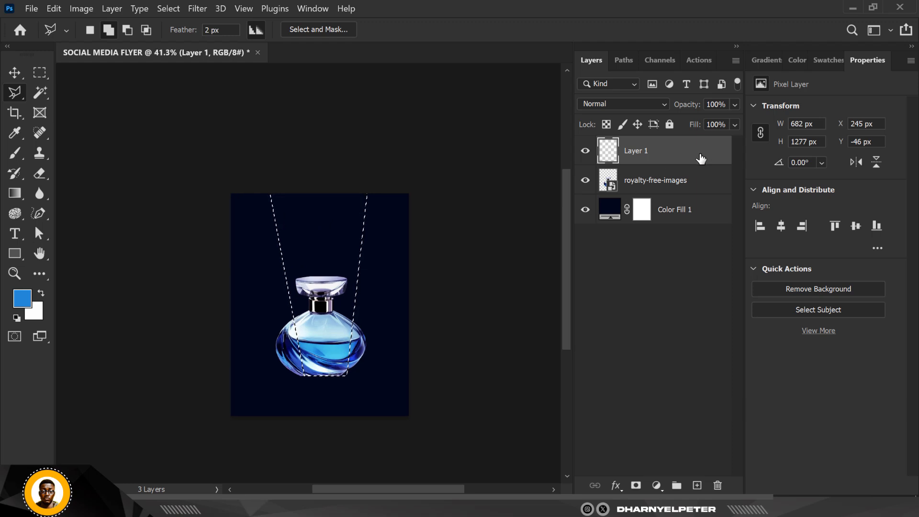
drag(699, 158, 692, 194)
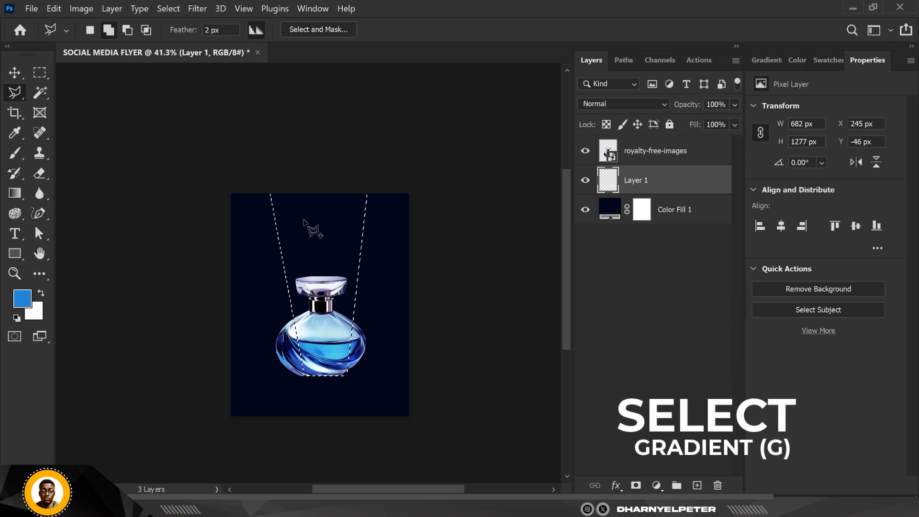
- Fill the beam selection with a top-to-bottom blue-to-white gradient, then deselect with Ctrl+D
key(g)
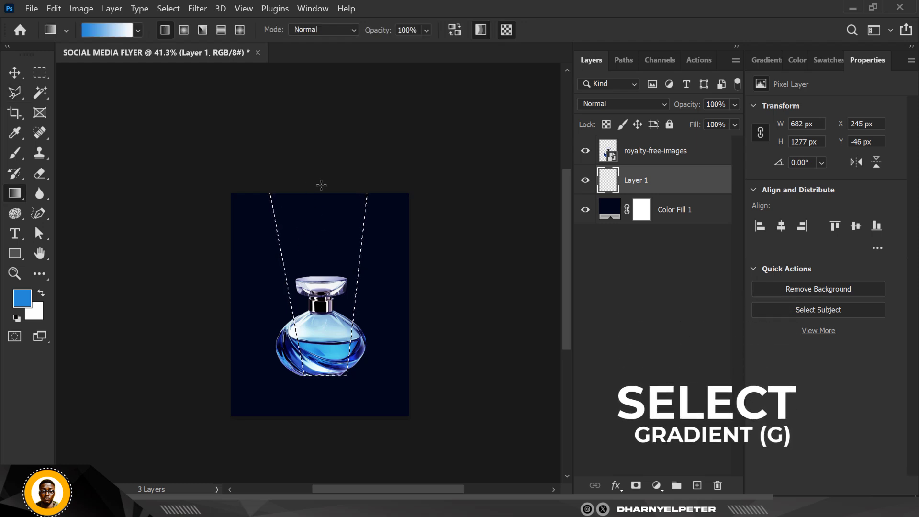
drag(322, 167, 312, 344)
drag(312, 381, 304, 400)
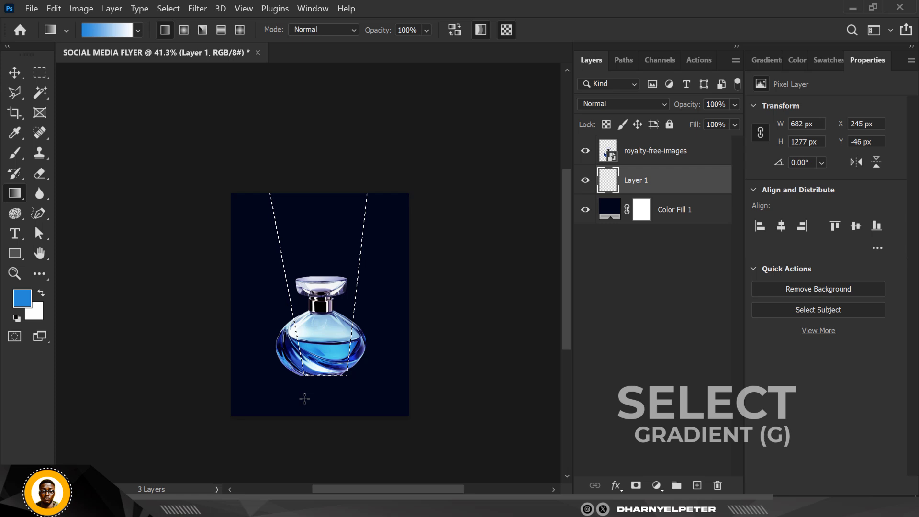
scroll(338, 265, up, 1)
scroll(338, 265, up, 1)
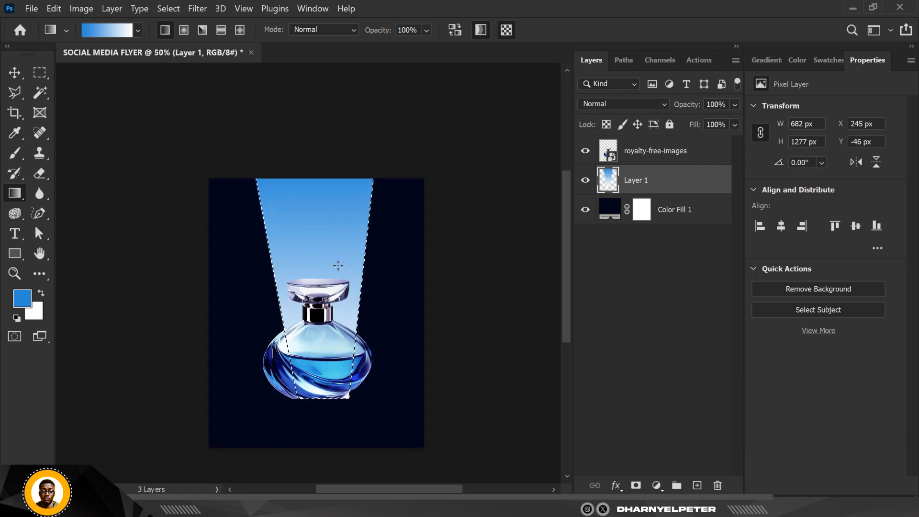
key(v)
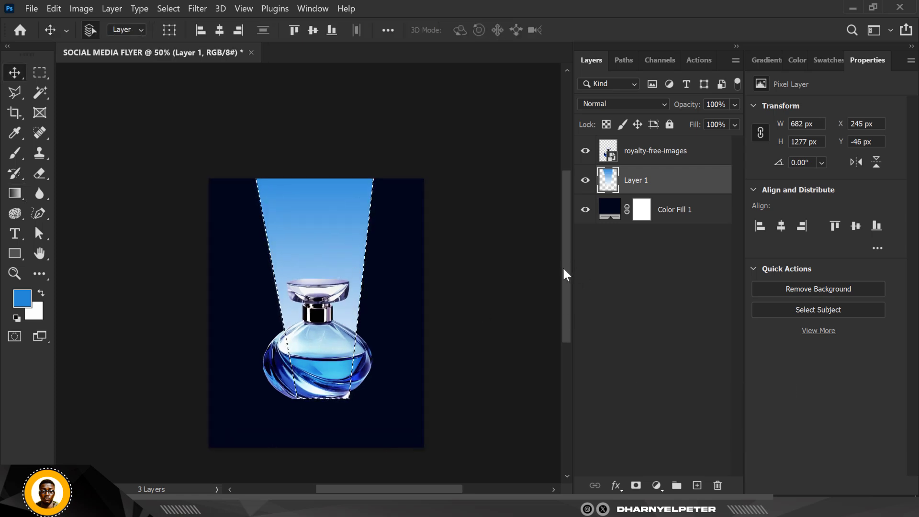
key(ctrl+d)
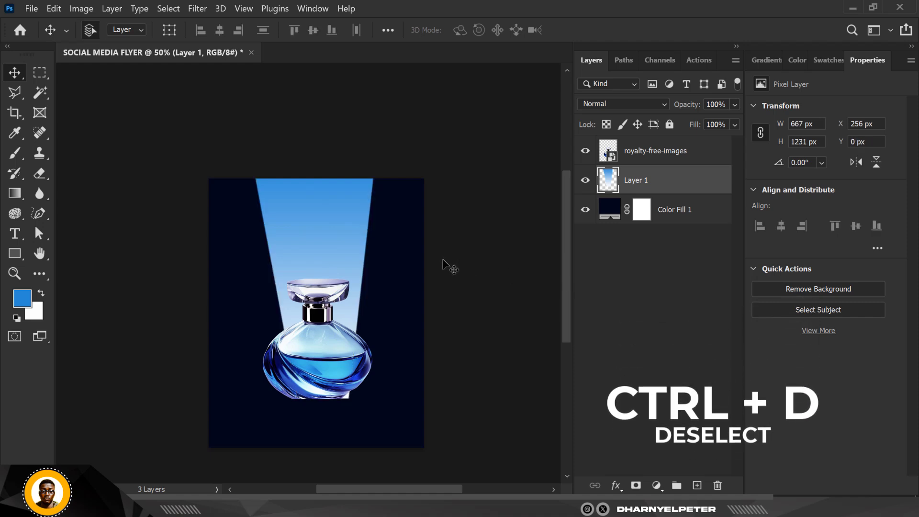
- Convert the beam's Layer 1 into a smart object
scroll(444, 268, down, 2)
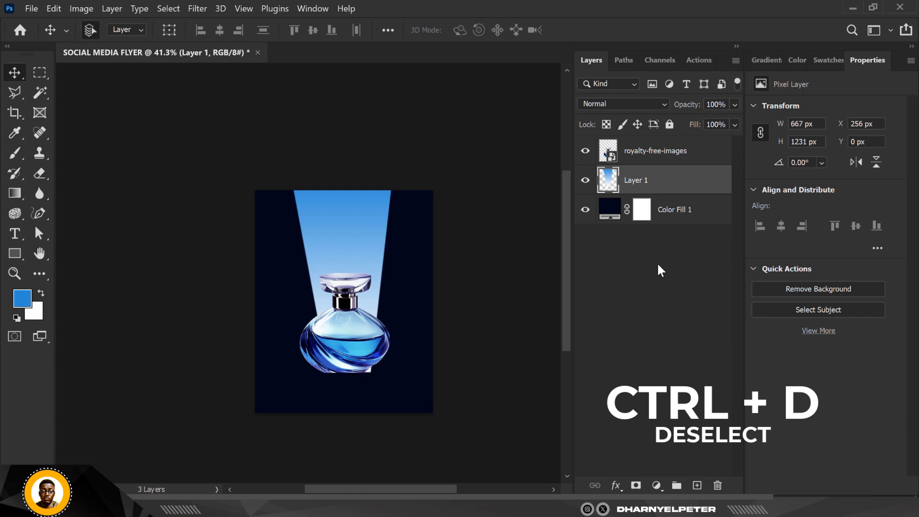
right_click(652, 186)
click(670, 196)
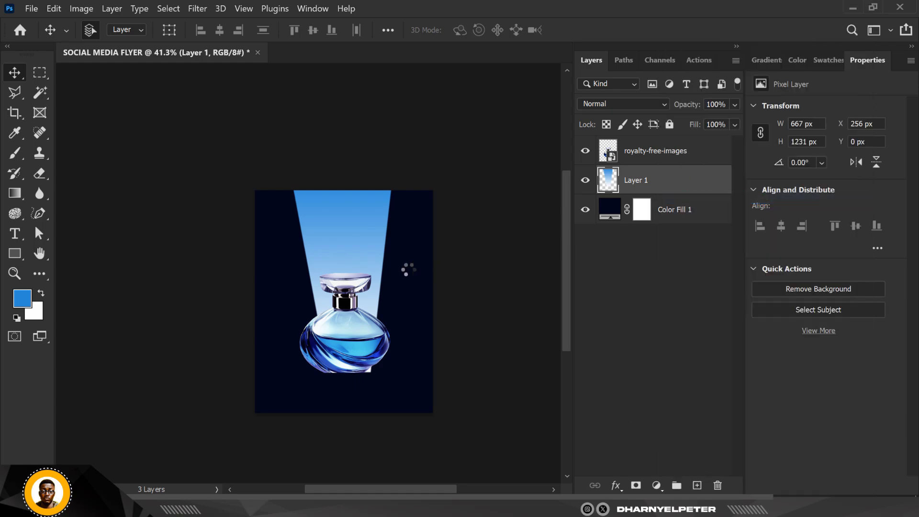
scroll(364, 269, up, 2)
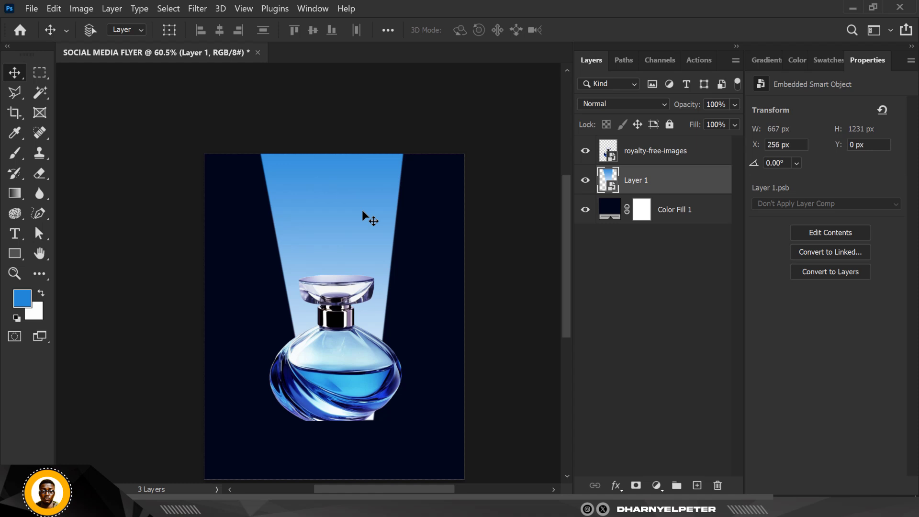
key(ctrl+t)
key(Return)
- Apply a Gaussian Blur of about 153.2 px radius to the beam
click(205, 5)
mouse_move(254, 184)
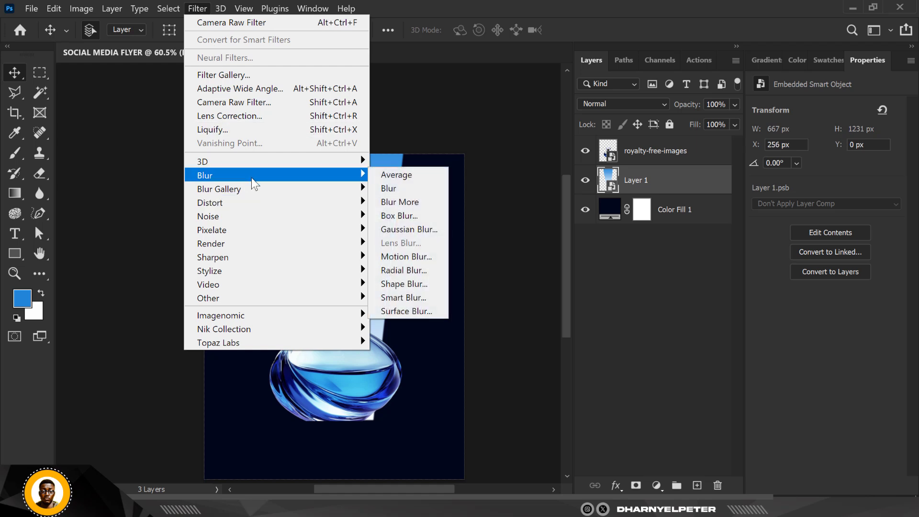
click(421, 231)
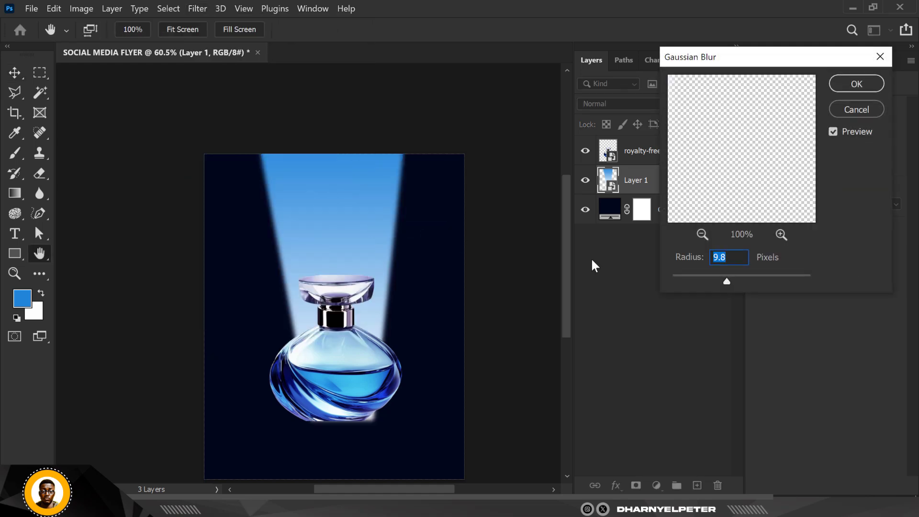
drag(743, 277, 774, 275)
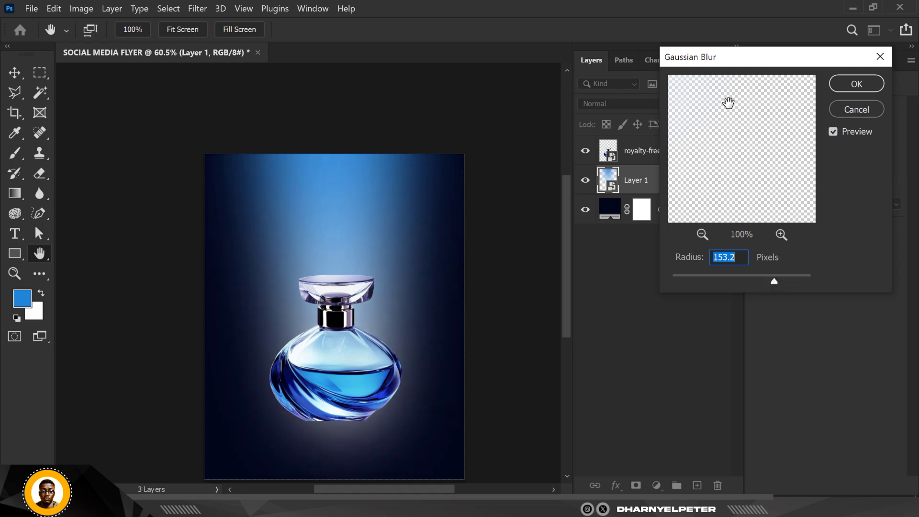
click(854, 86)
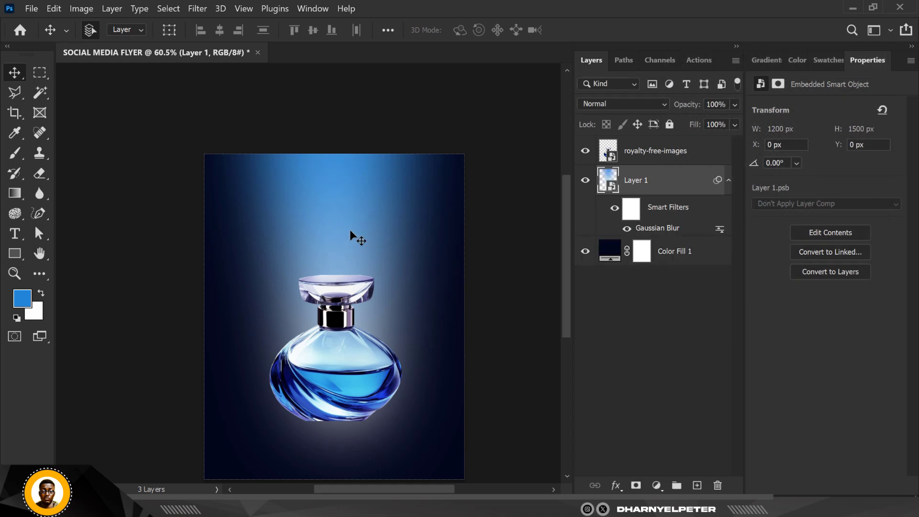
- Nudge the blurred glow and the perfume bottle slightly upward
drag(341, 239, 344, 224)
scroll(285, 364, up, 2)
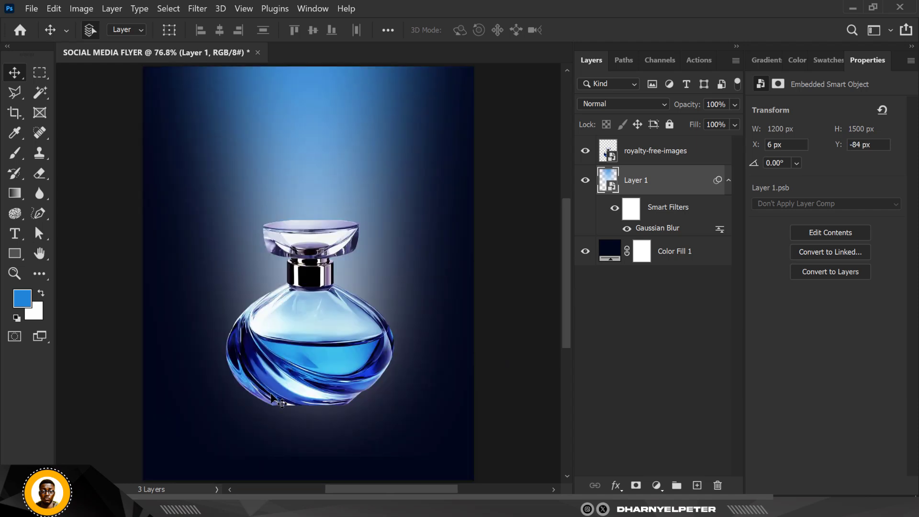
click(307, 326)
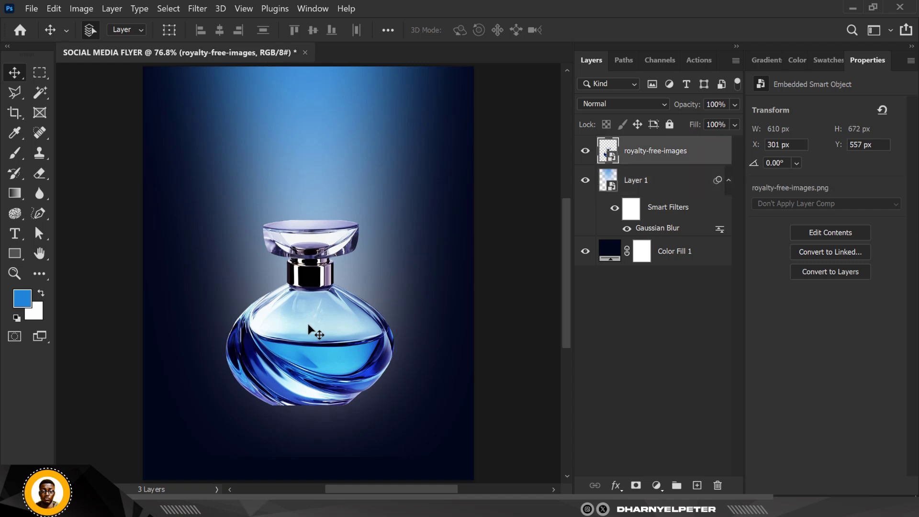
drag(315, 322, 317, 309)
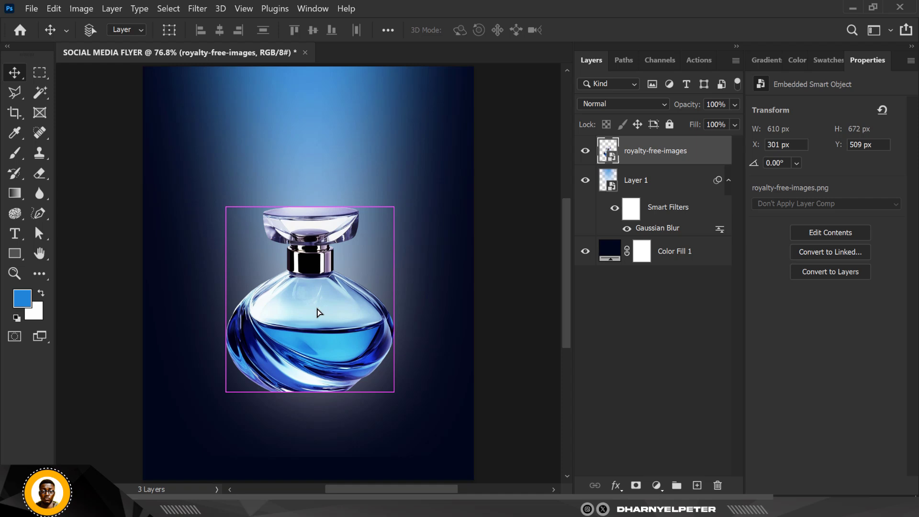
- Duplicate the bottle layer and place the copy beneath the original in the Layers panel
key(ctrl+j)
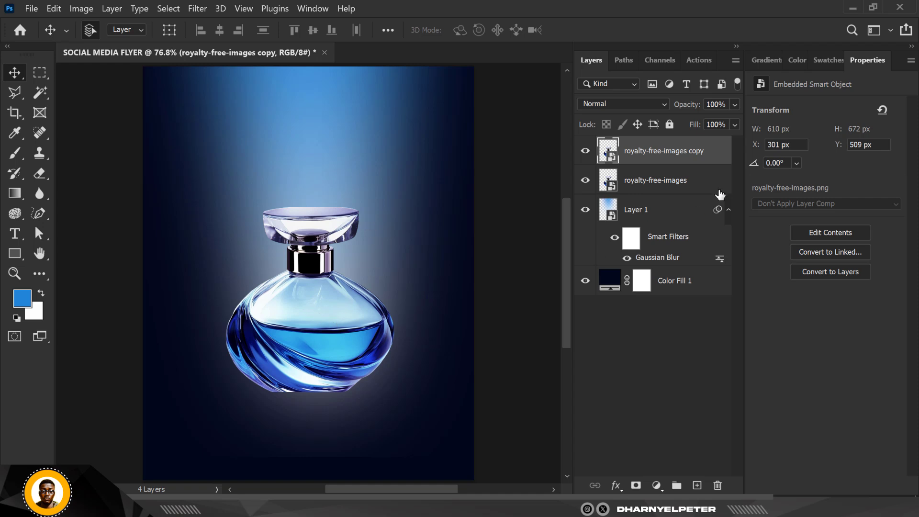
drag(690, 152, 688, 194)
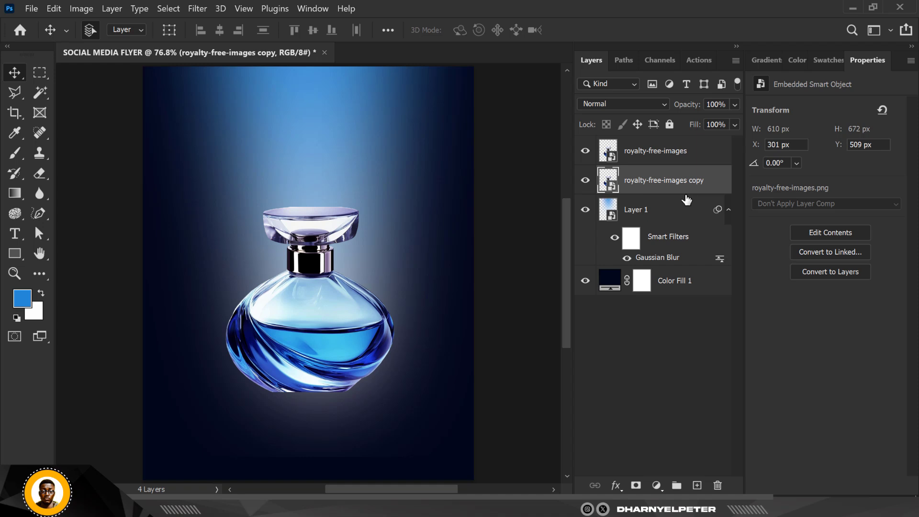
scroll(364, 223, down, 2)
scroll(308, 283, up, 2)
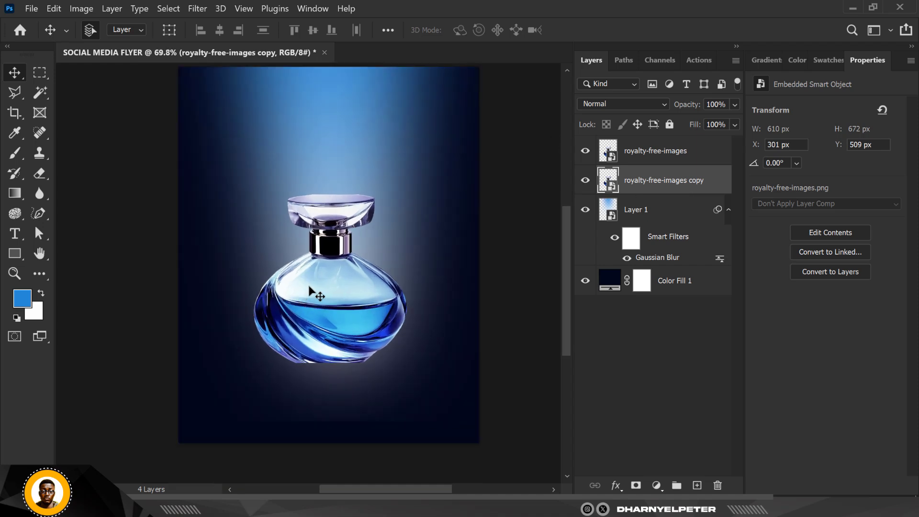
scroll(307, 283, up, 1)
- Flip the bottle copy vertically and move it below the bottle as a reflection
key(ctrl+t)
right_click(334, 238)
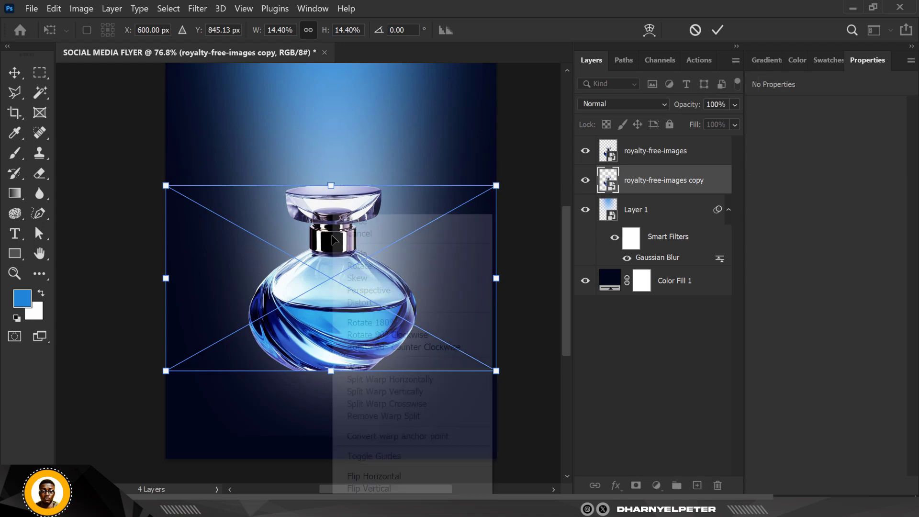
click(372, 489)
drag(392, 247, 400, 434)
key(Return)
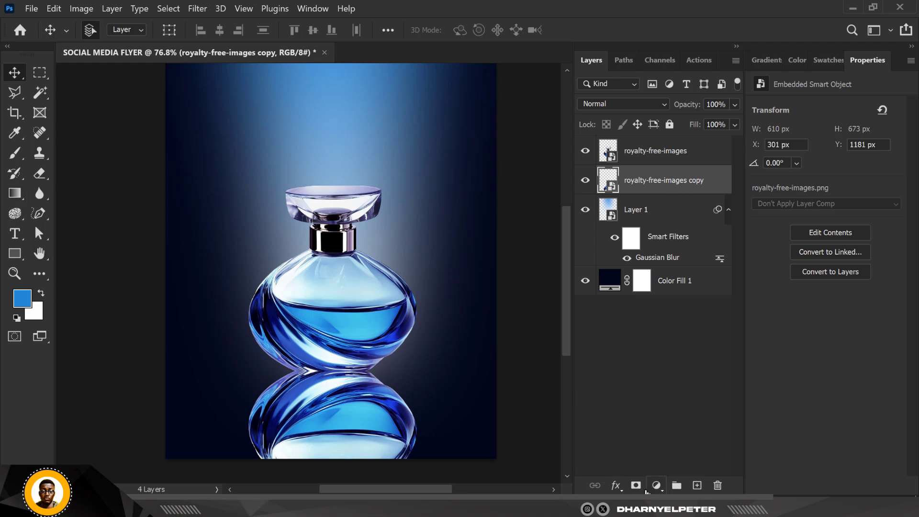
- Mask the reflection copy and paint its lower part black with a 600 px brush
click(636, 485)
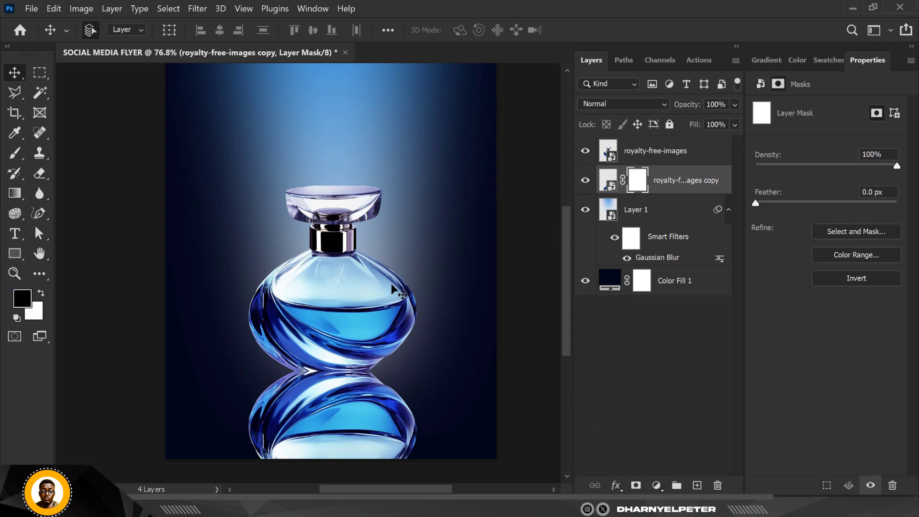
key(b)
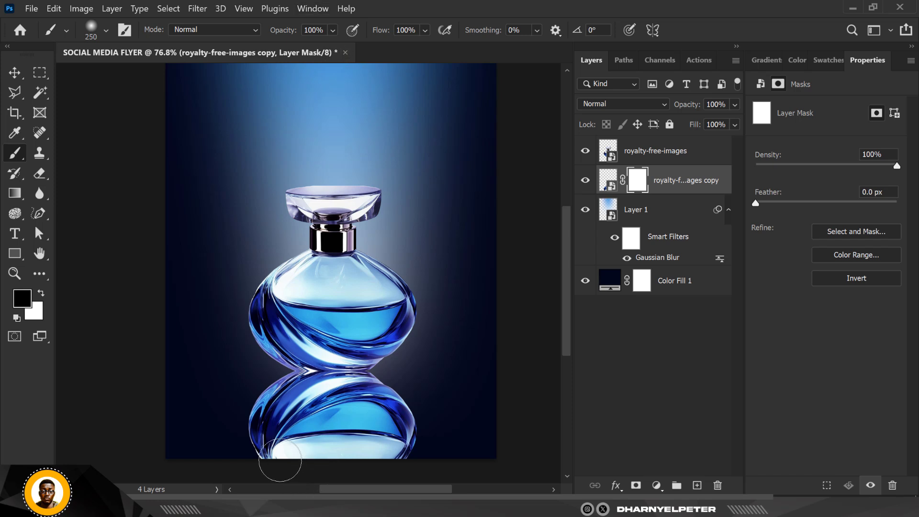
key(bracketright)
key(bracketright)
key(bracketright)
key(bracketright)
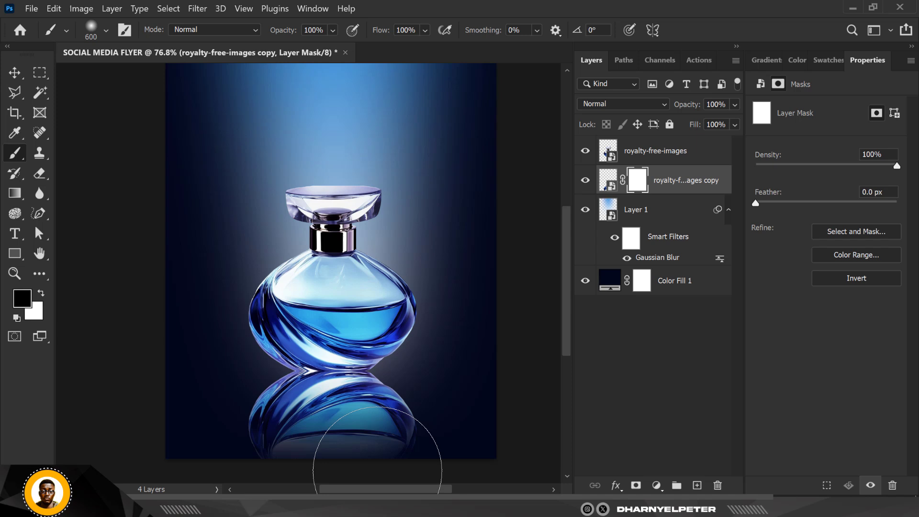
mouse_move(377, 471)
mouse_down()
mouse_move(273, 486)
mouse_move(373, 485)
mouse_move(283, 486)
mouse_move(359, 472)
mouse_move(311, 474)
mouse_up()
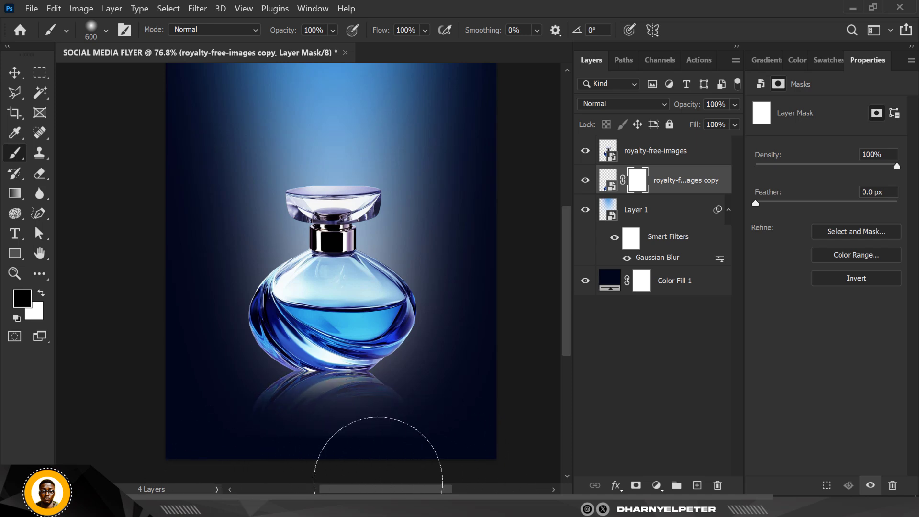
drag(378, 482, 239, 486)
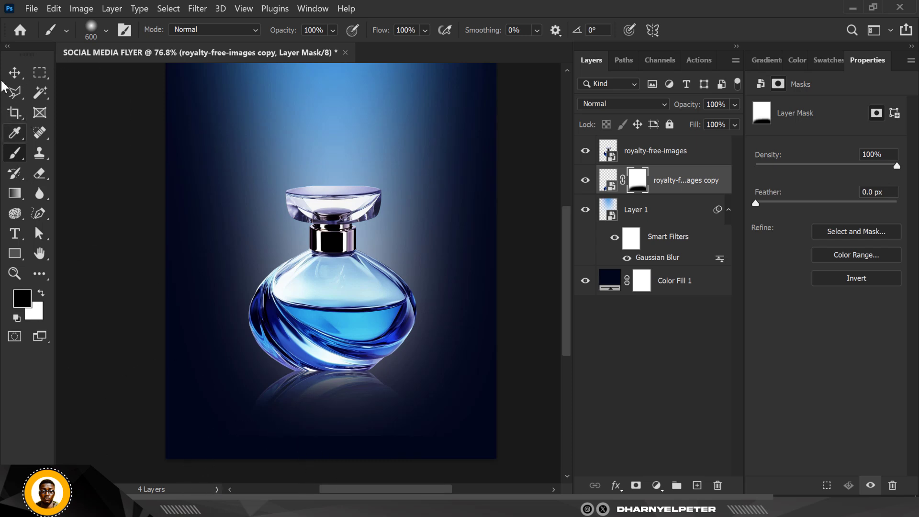
click(14, 72)
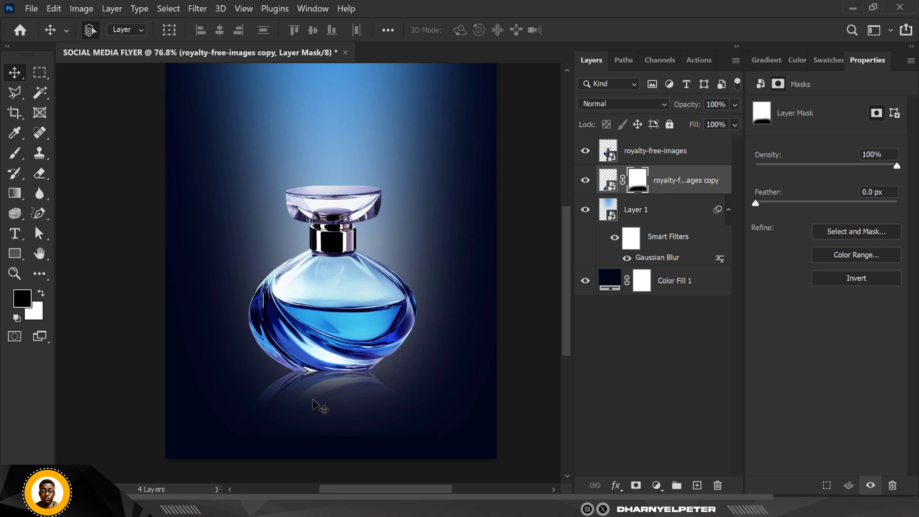
- Add a new Layer 2 above the reflection and sample the canvas's dark navy as the foreground colour
click(697, 485)
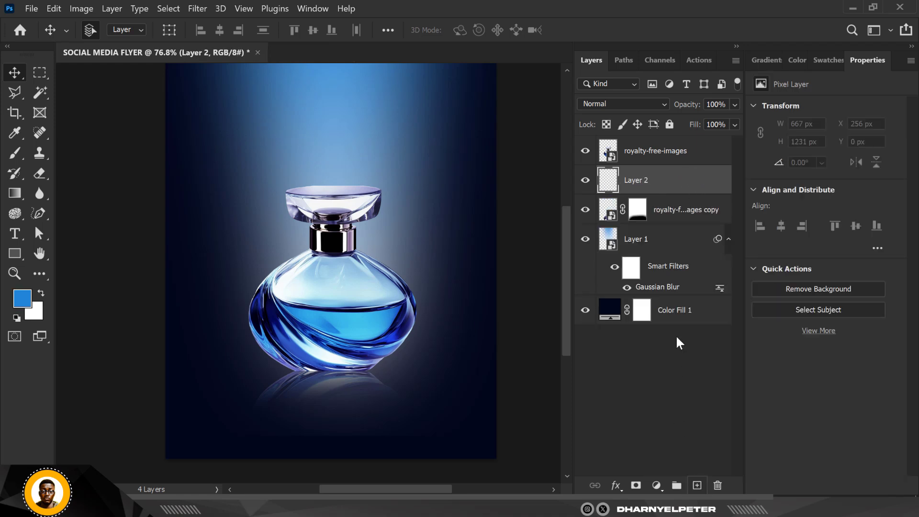
click(586, 151)
click(585, 150)
click(22, 298)
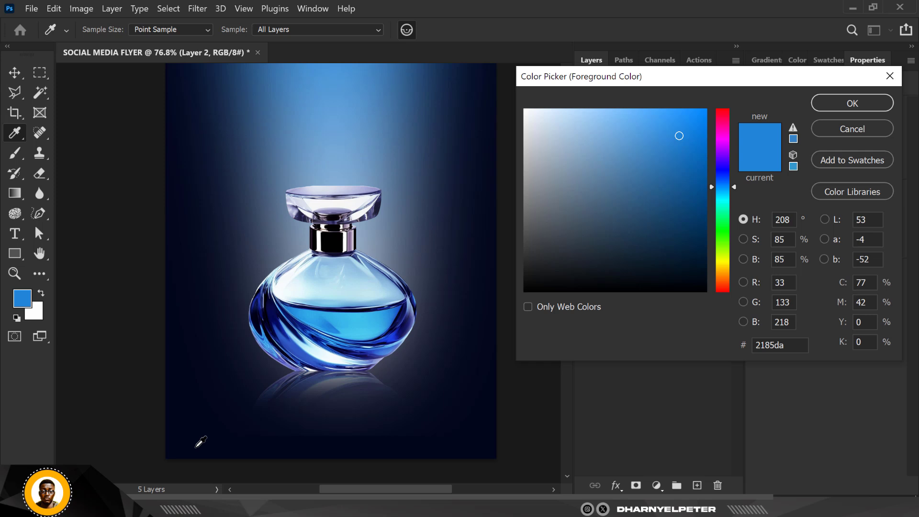
click(186, 443)
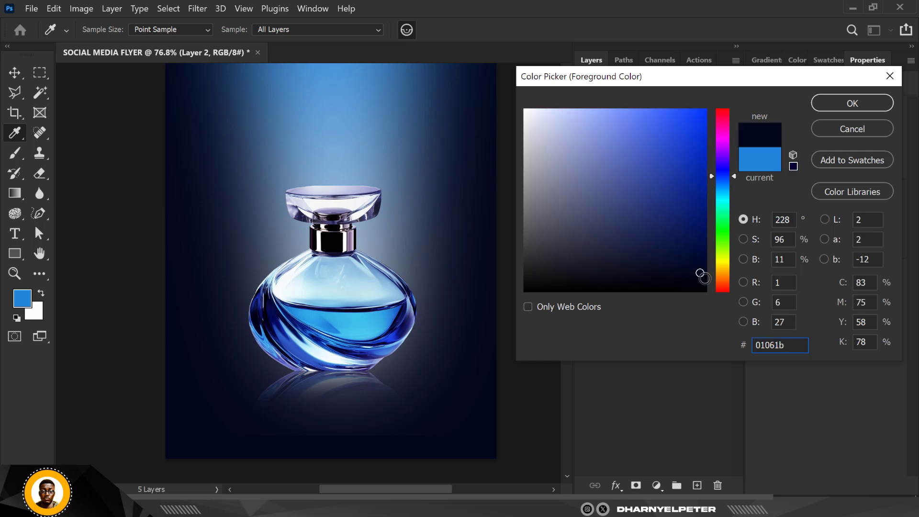
click(852, 103)
key(v)
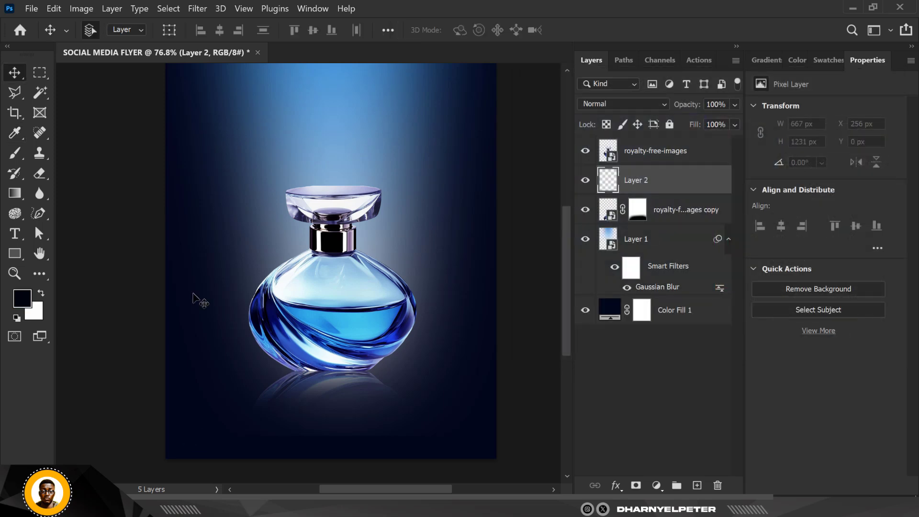
- Flatten a soft 600 px brush into an ellipse and paint a dark shadow under the bottle's base
click(15, 147)
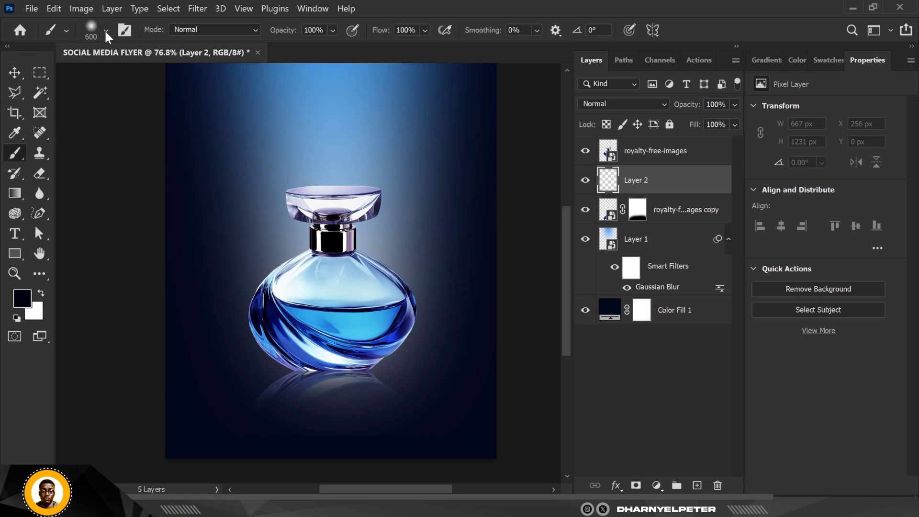
click(105, 31)
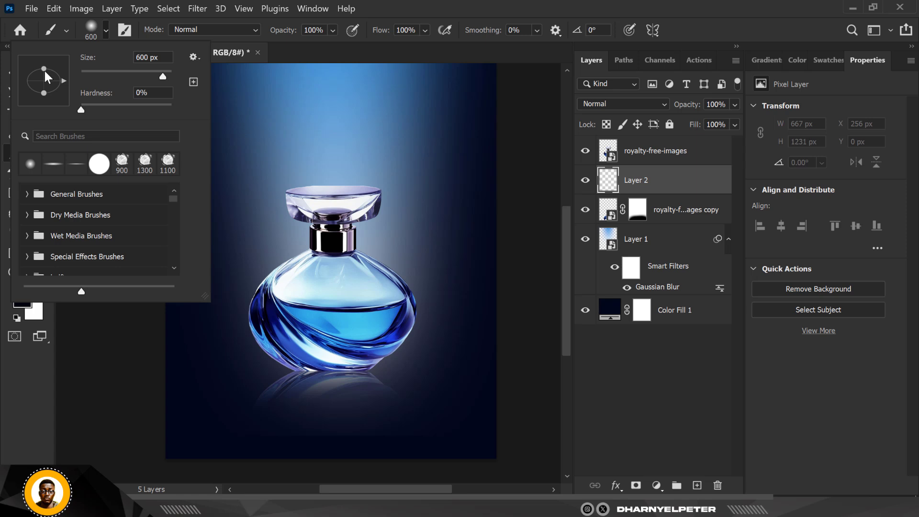
drag(46, 80, 45, 77)
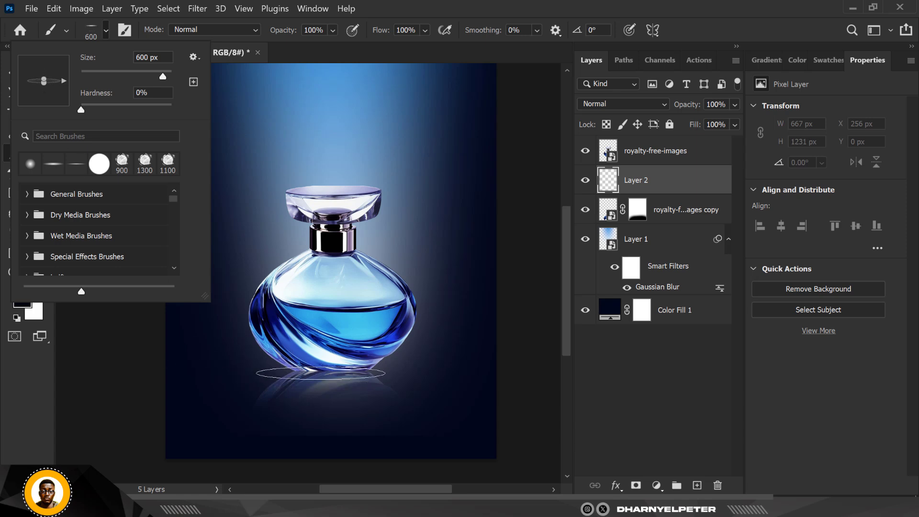
click(332, 370)
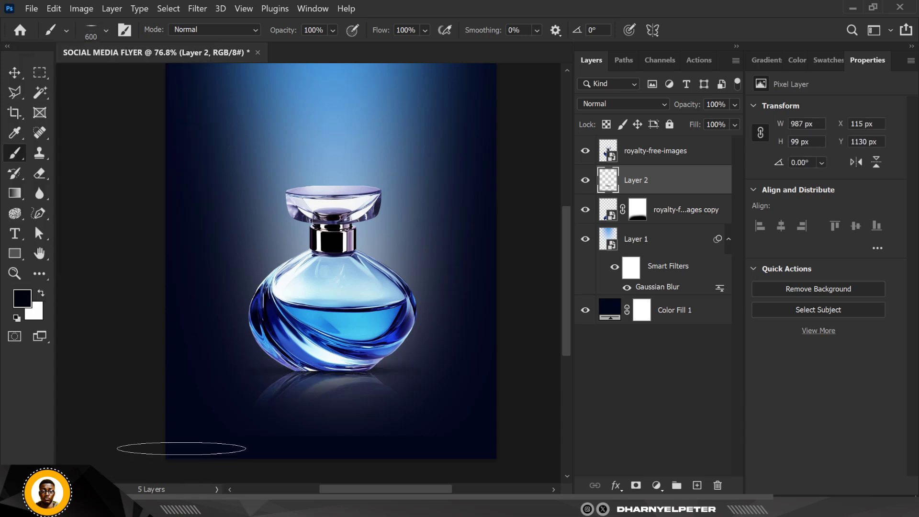
click(330, 370)
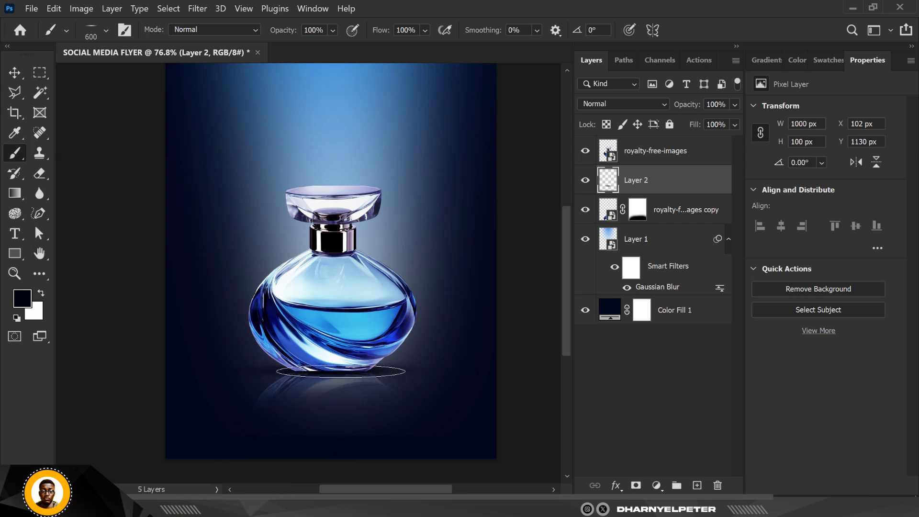
click(339, 373)
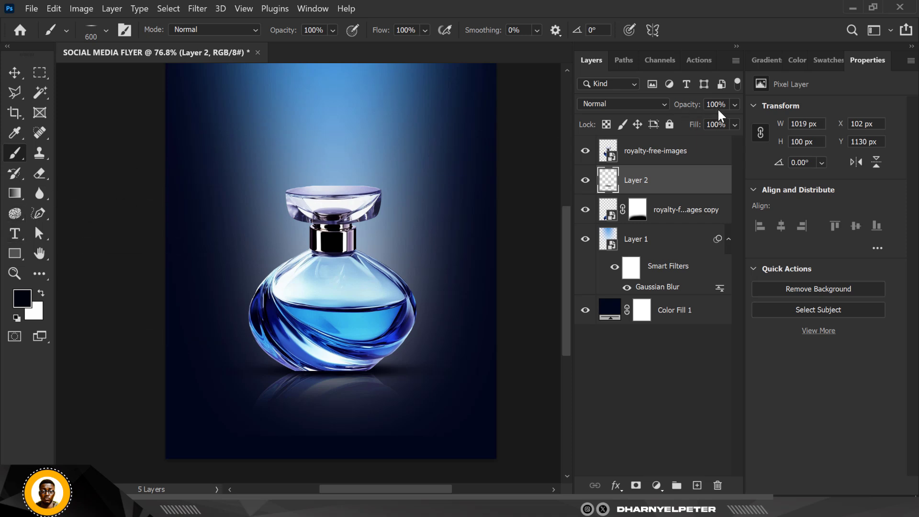
click(735, 125)
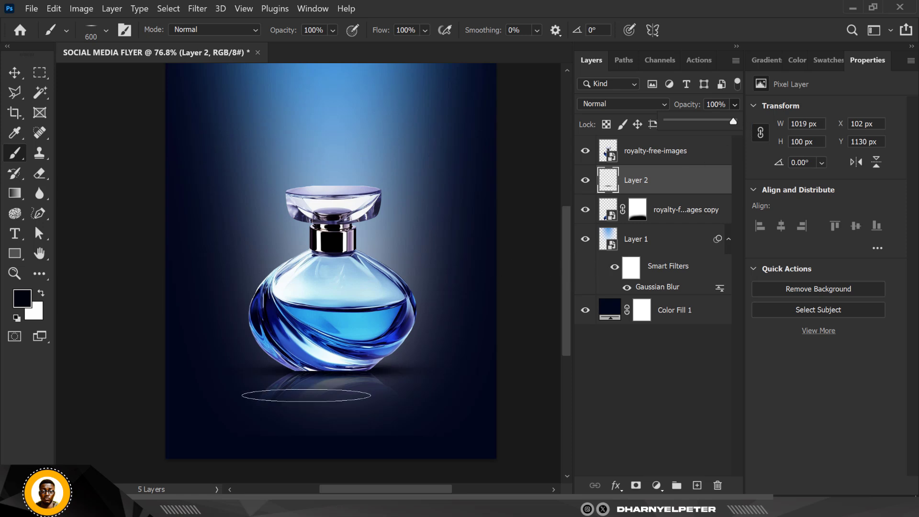
key(bracketleft)
key(bracketleft)
key(bracketleft)
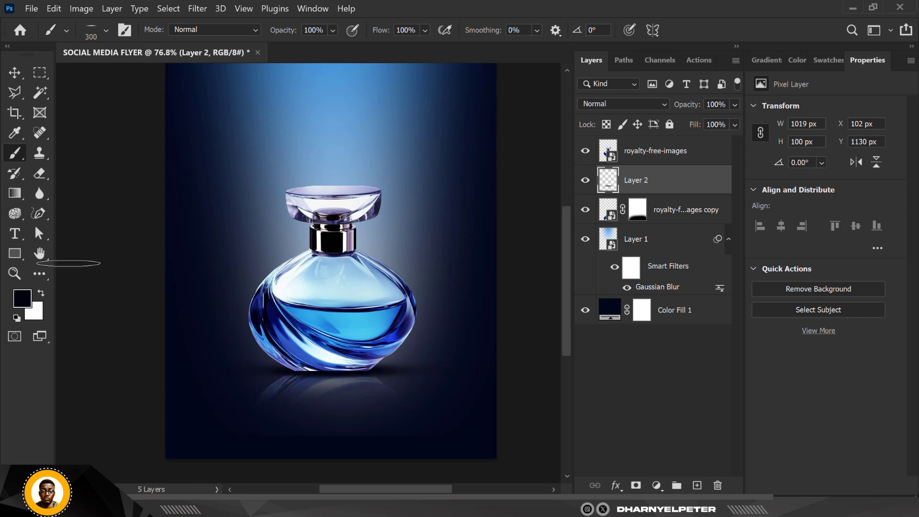
click(23, 70)
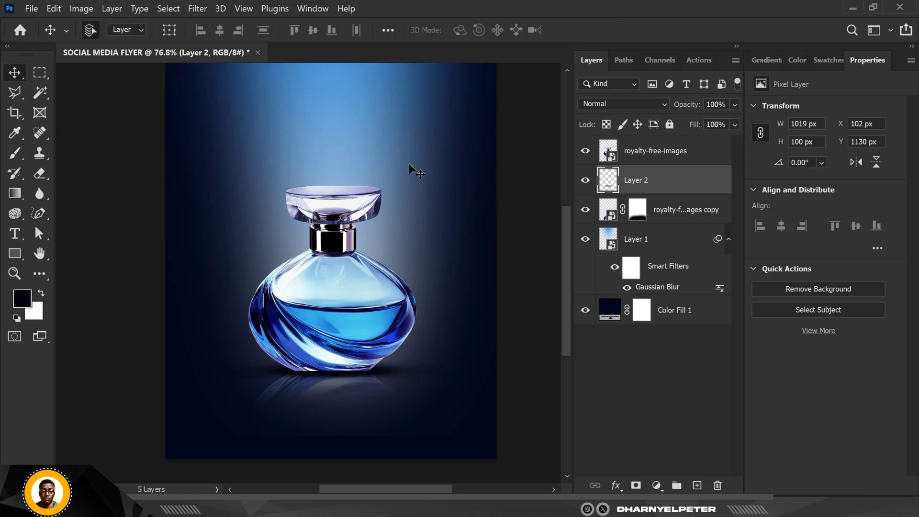
scroll(404, 163, up, 1)
scroll(381, 172, right, 1)
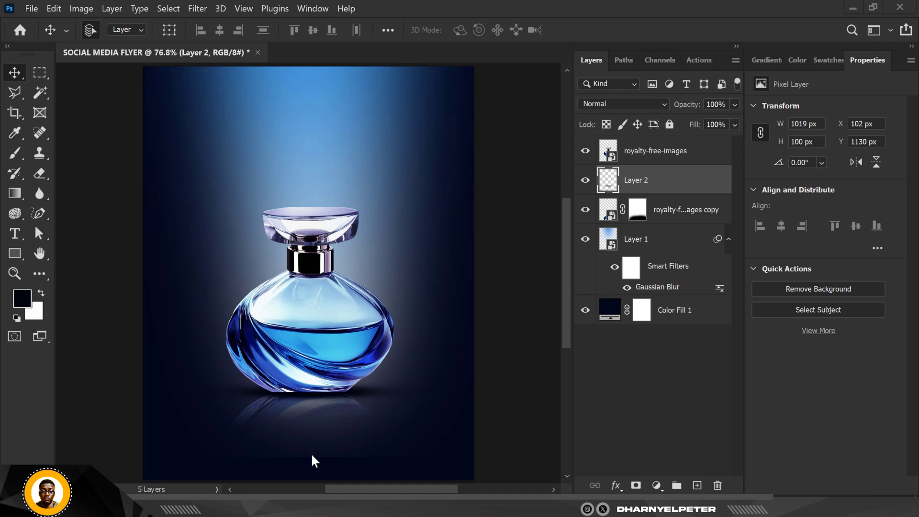
- Place text.png at about 89% above the bottle, then hide its layer and move it to the top
key(alt+Tab)
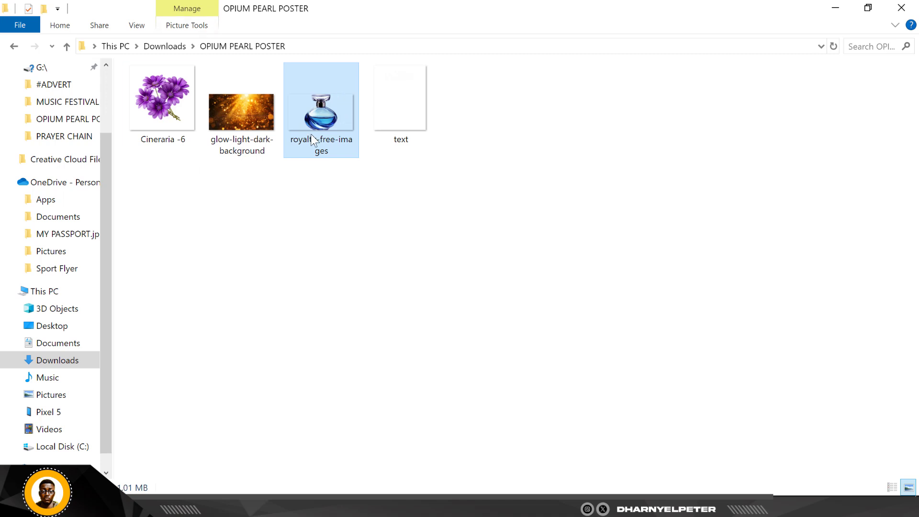
click(396, 125)
drag(398, 90, 309, 159)
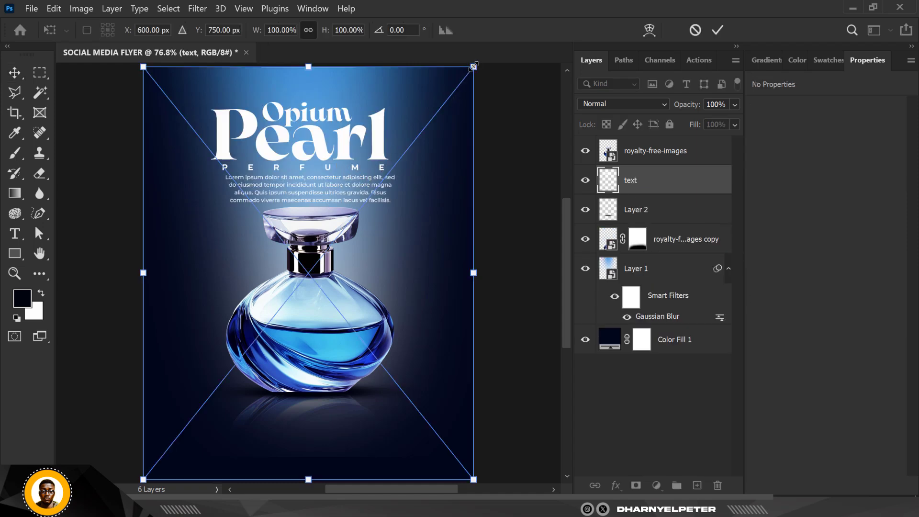
drag(474, 66, 453, 87)
mouse_move(346, 195)
mouse_down()
mouse_move(344, 173)
mouse_move(358, 185)
mouse_up()
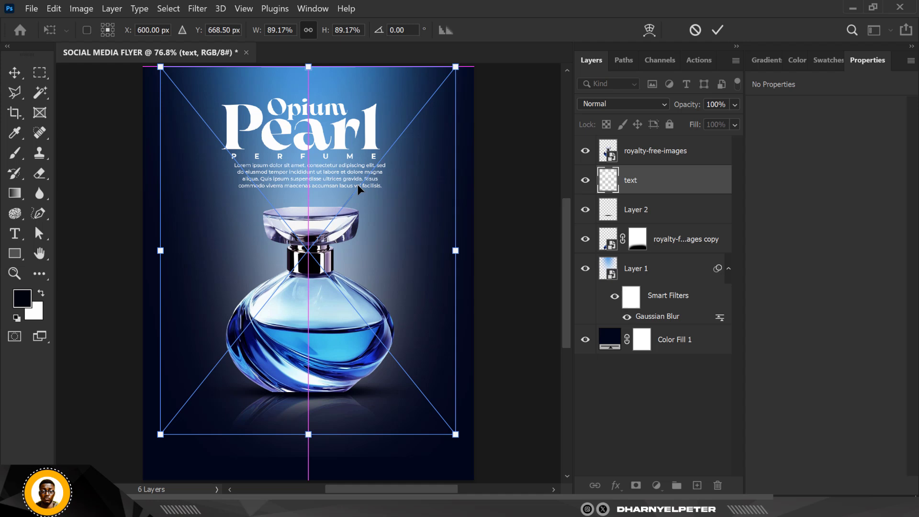
key(Return)
click(585, 180)
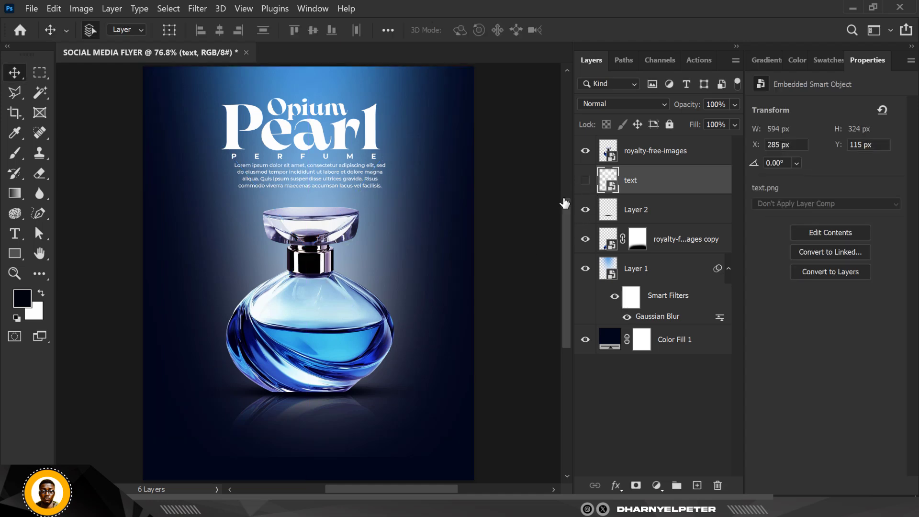
drag(710, 189, 698, 142)
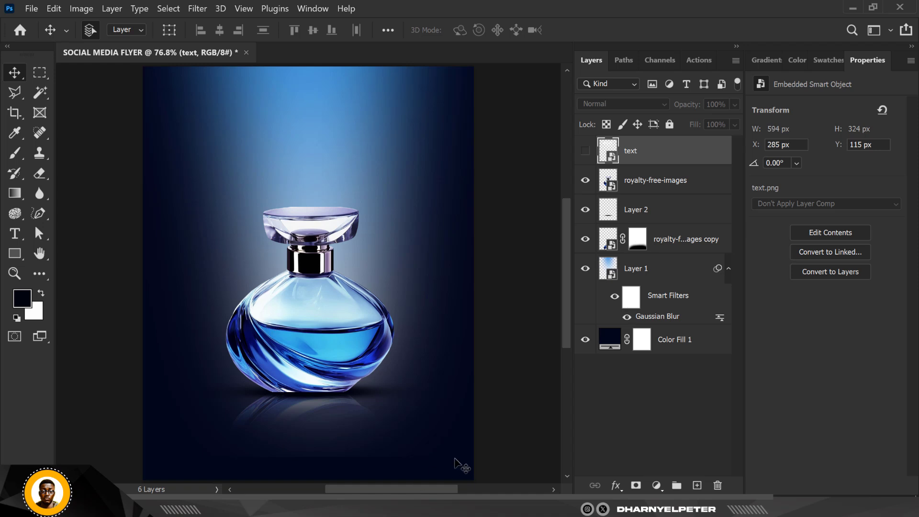
- Place Cineraria -6 in the flyer's bottom-left corner, rotated about 23 degrees
key(alt+Tab)
click(145, 117)
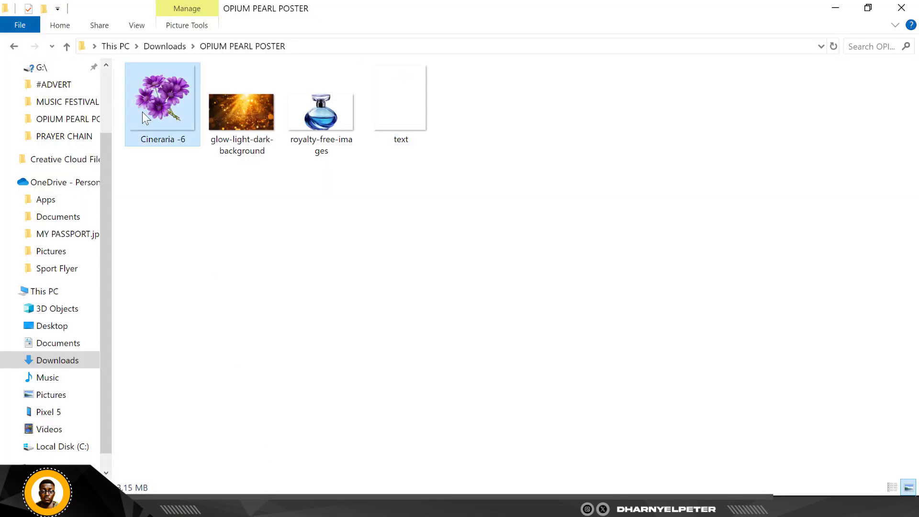
drag(167, 132, 169, 173)
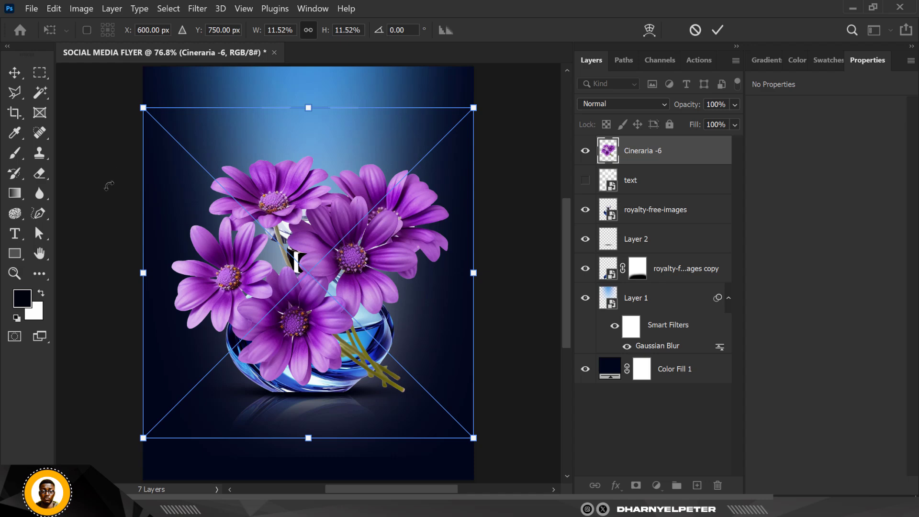
drag(372, 248, 209, 456)
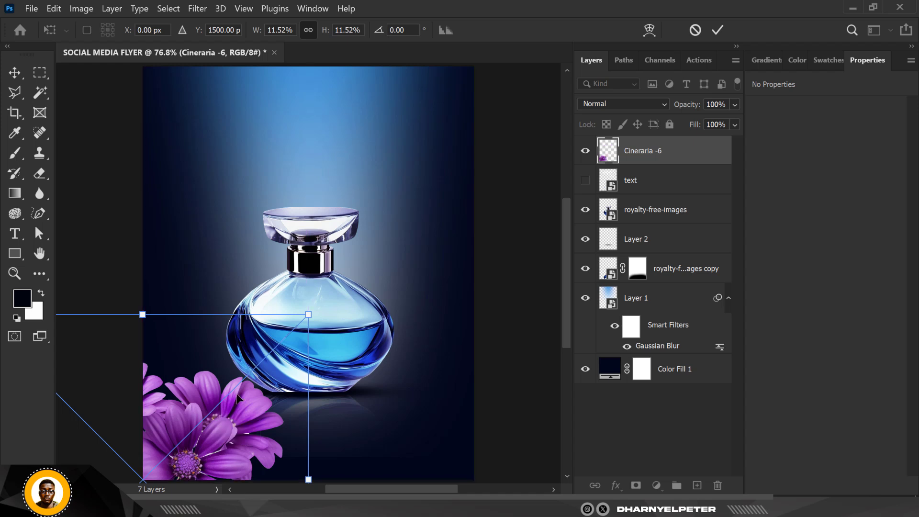
scroll(296, 205, down, 1)
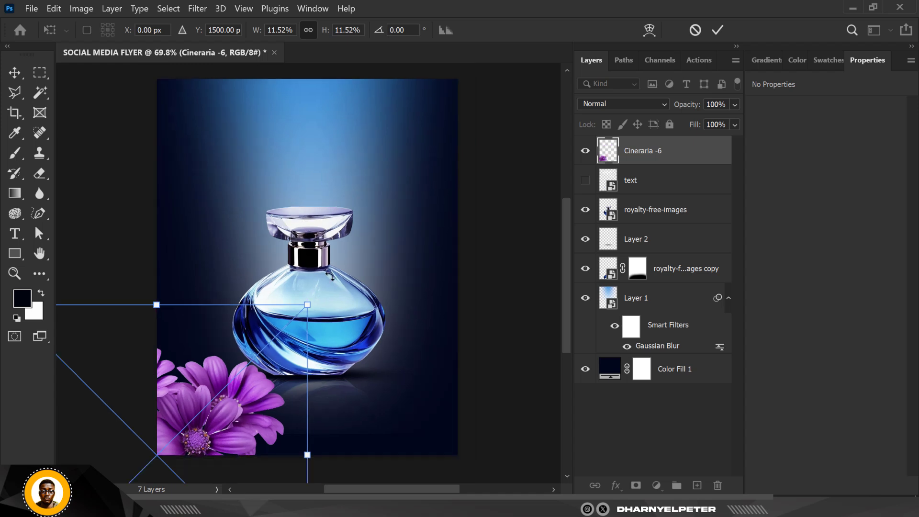
drag(330, 277, 343, 387)
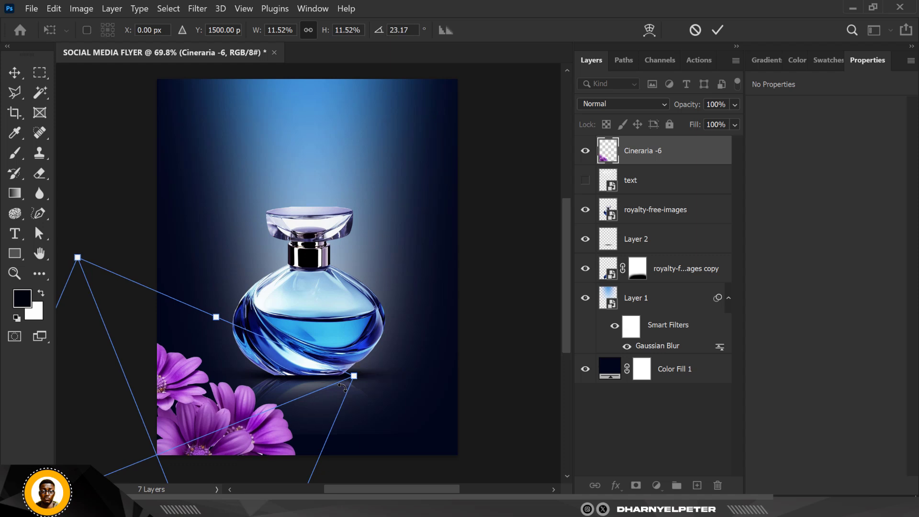
key(Return)
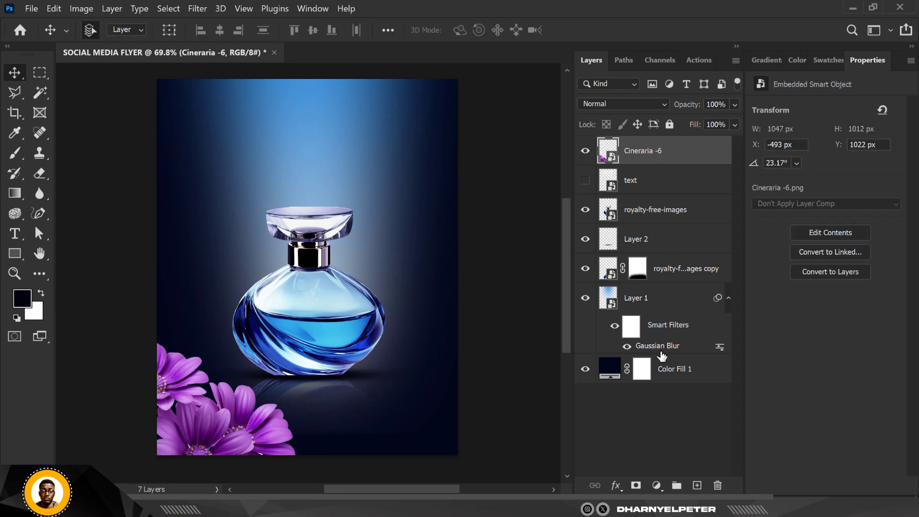
- Add a Hue/Saturation adjustment clipped to the Cineraria -6 flowers
click(656, 486)
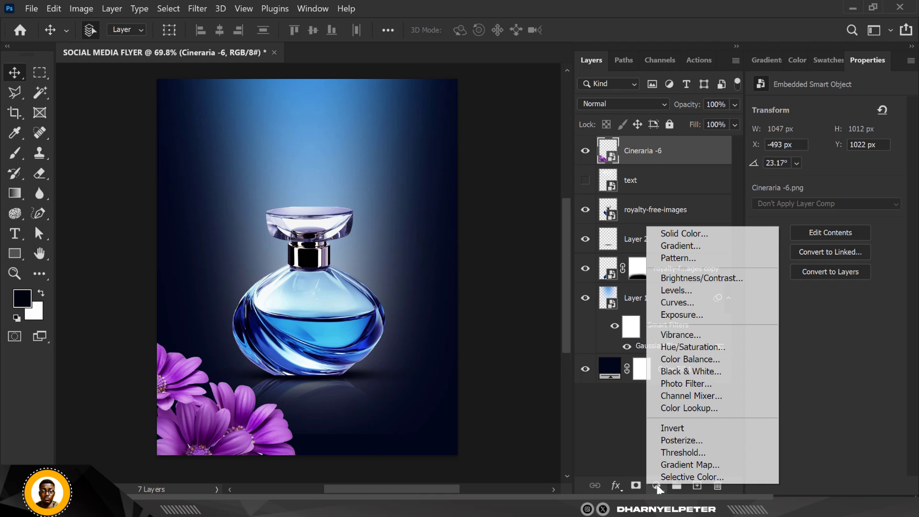
click(691, 346)
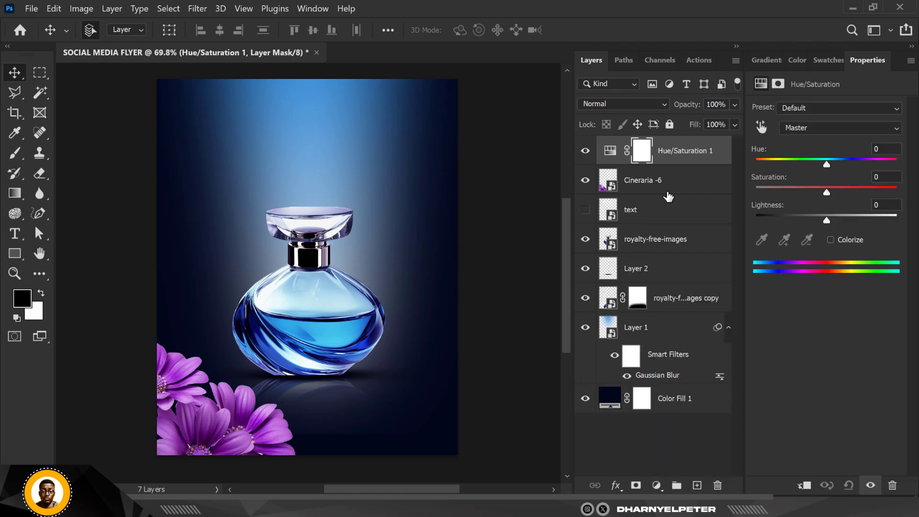
right_click(713, 158)
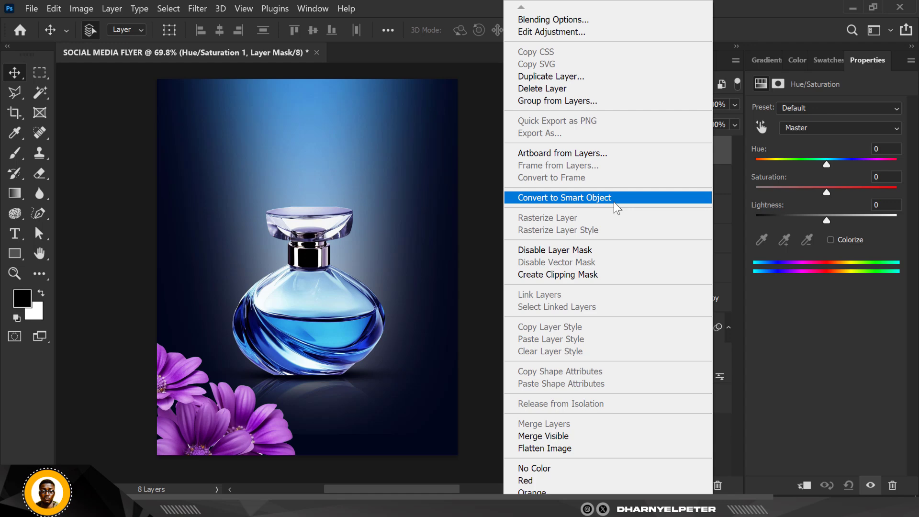
click(581, 275)
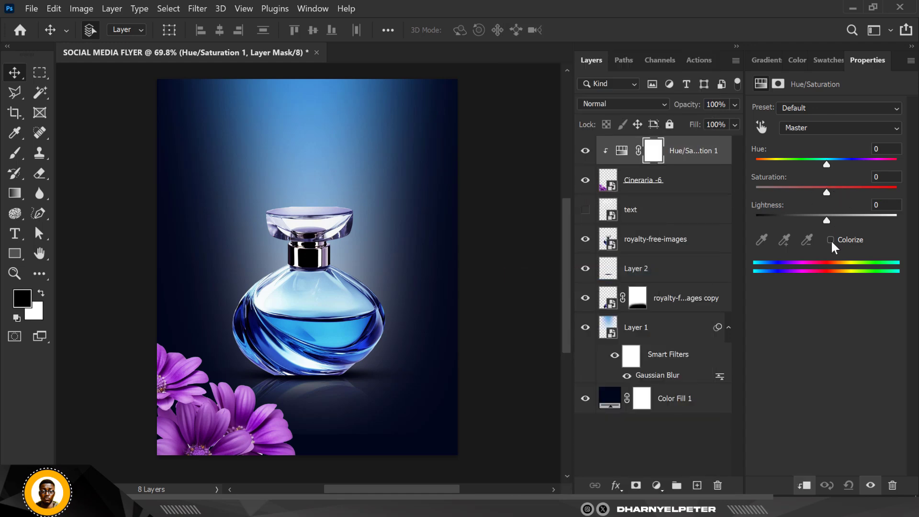
- Colorize the adjustment with Hue about 225 and Saturation about 66
click(830, 239)
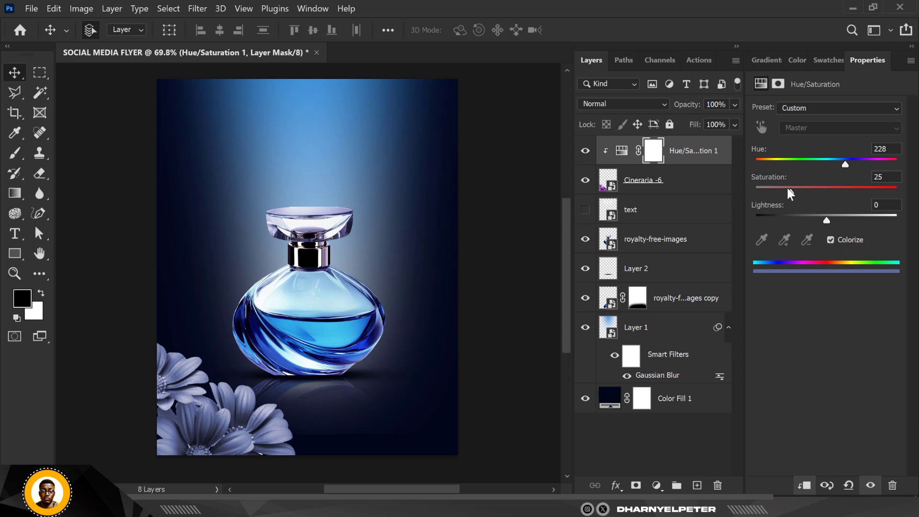
drag(788, 188, 843, 194)
click(860, 189)
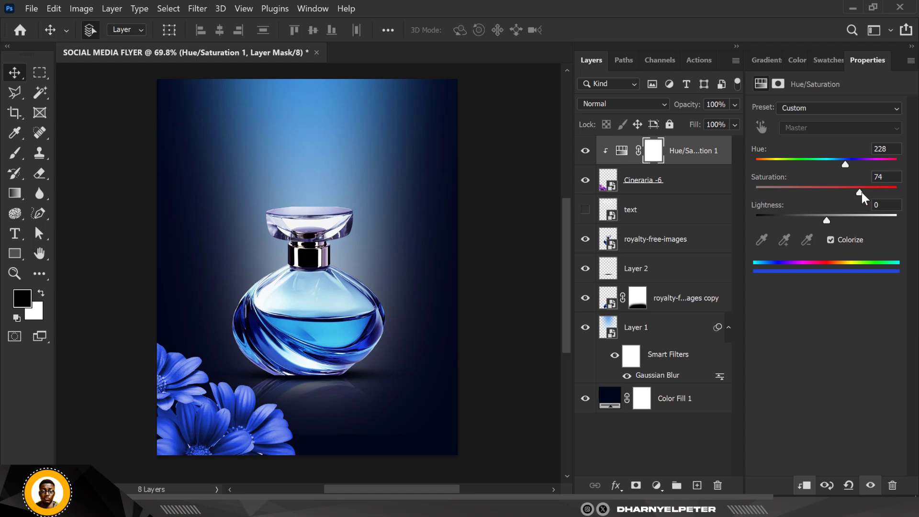
drag(844, 163, 850, 164)
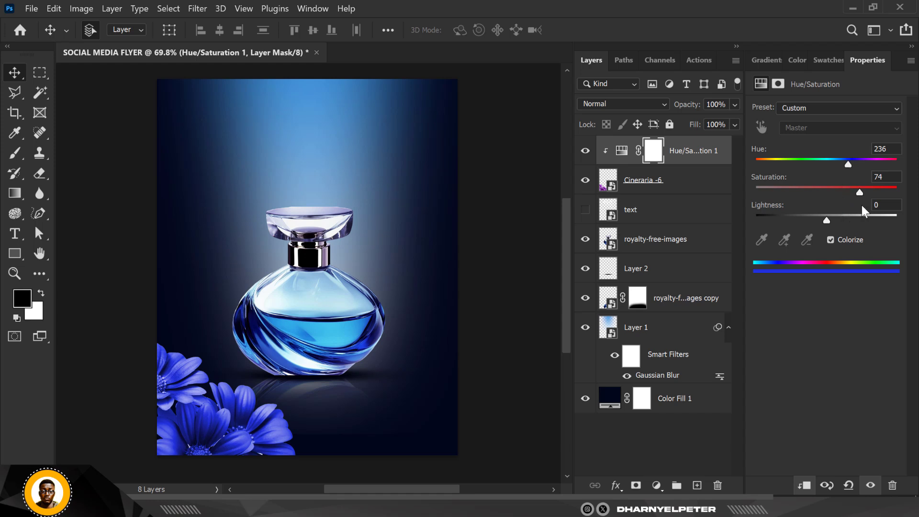
drag(860, 191, 843, 162)
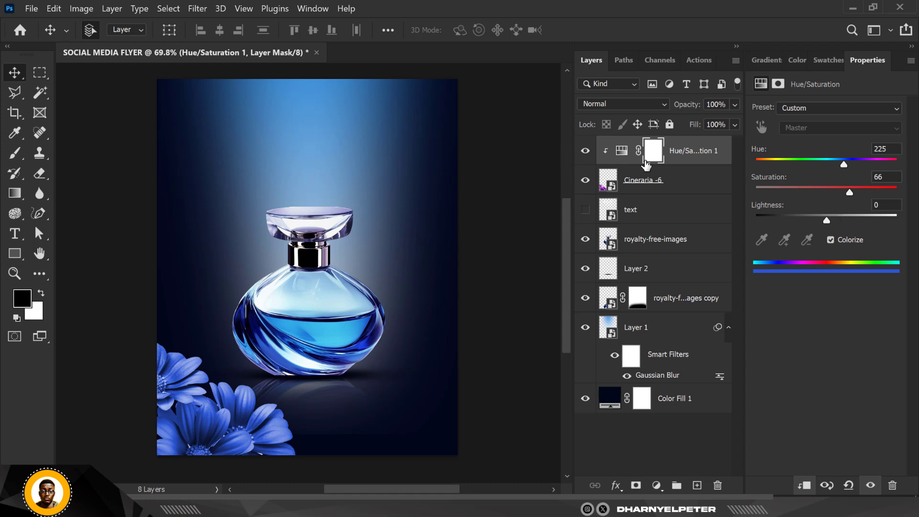
- Check the flowers' Hue/Saturation settings, then select the Cineraria -6 layer
click(681, 180)
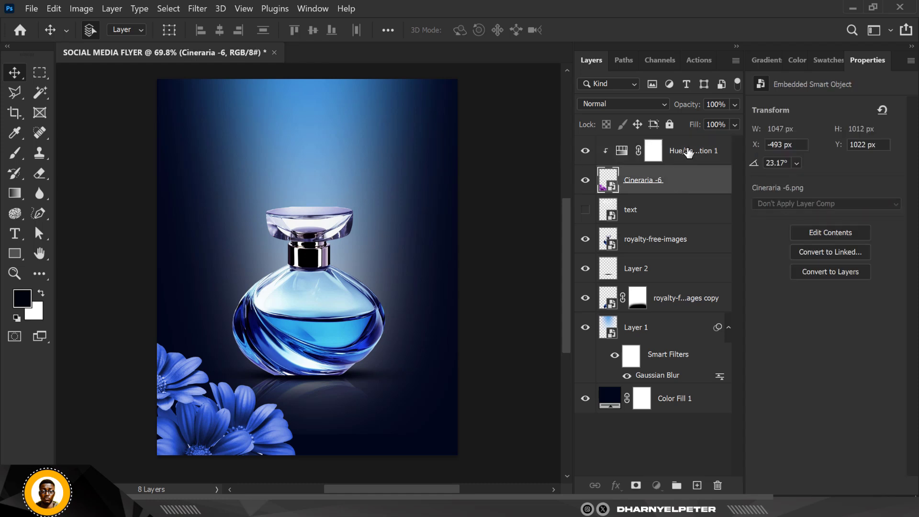
shift+click(687, 152)
click(677, 151)
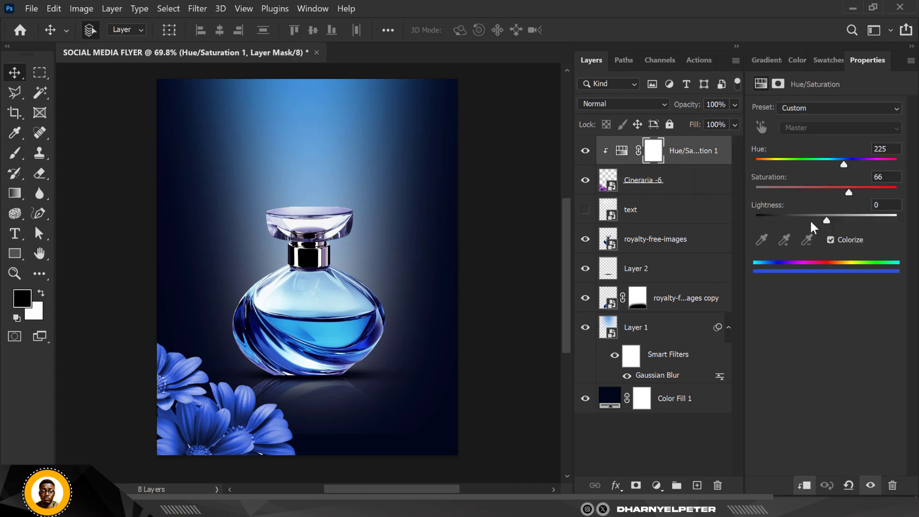
click(641, 185)
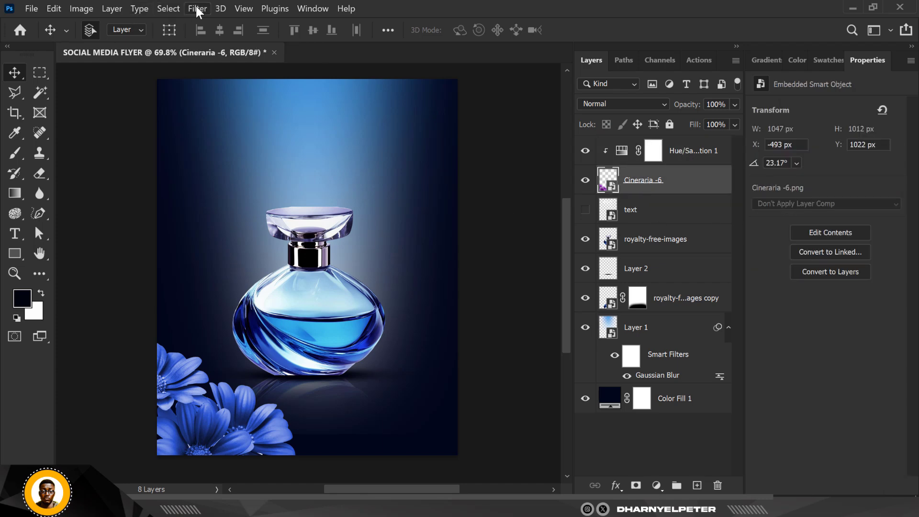
- Apply a 5.6-pixel Gaussian Blur to the flowers, then select them with their adjustment
click(196, 8)
mouse_move(225, 178)
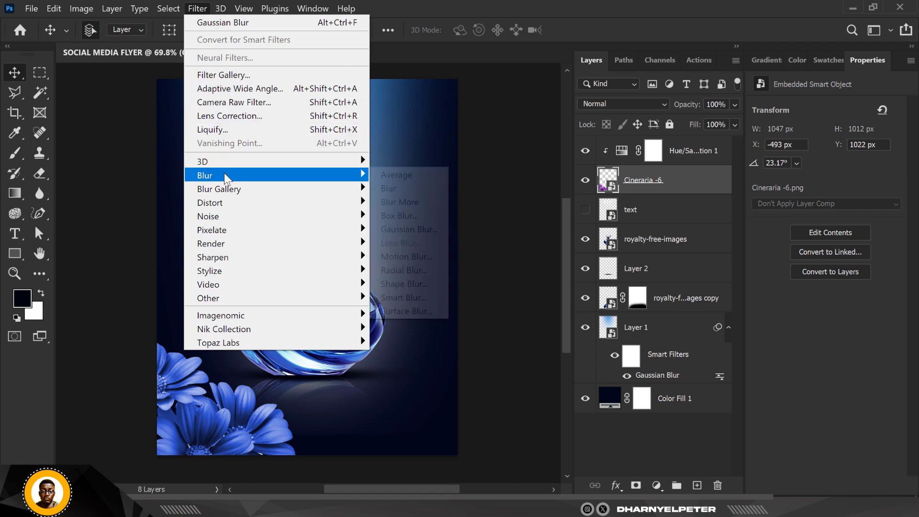
click(430, 227)
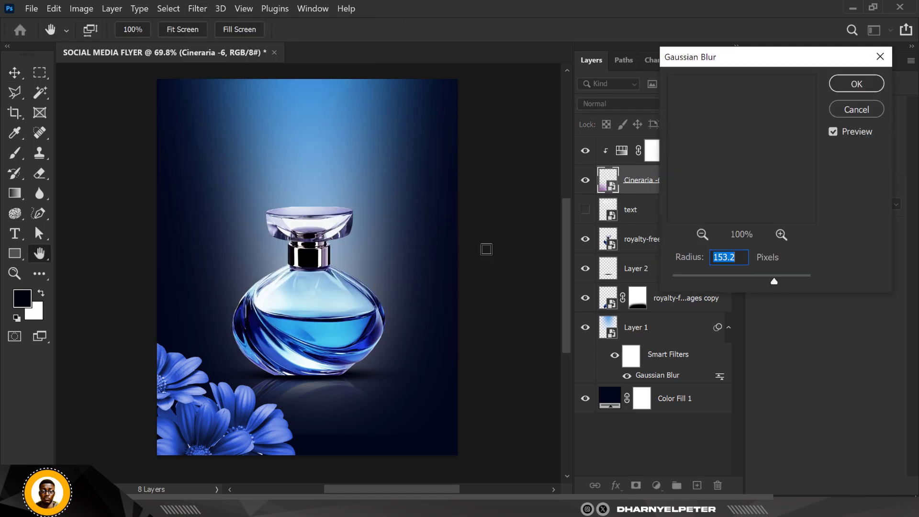
drag(726, 281, 719, 280)
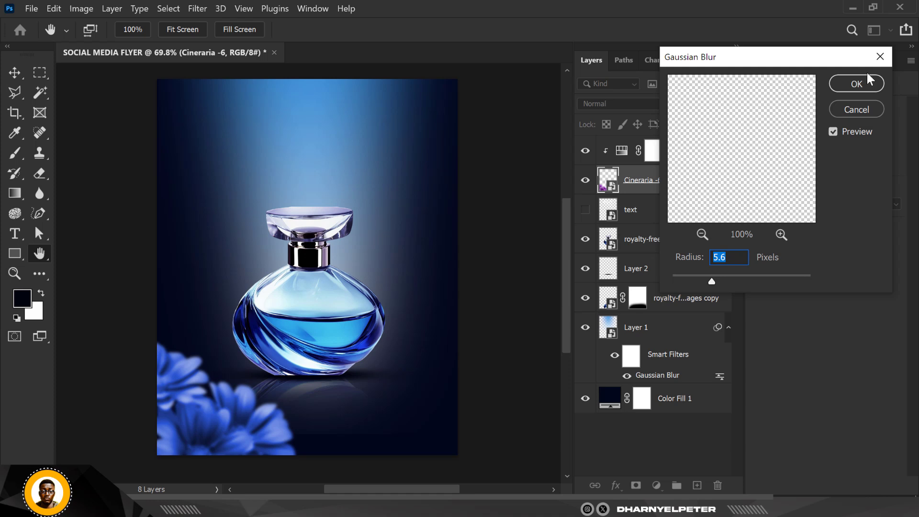
click(856, 83)
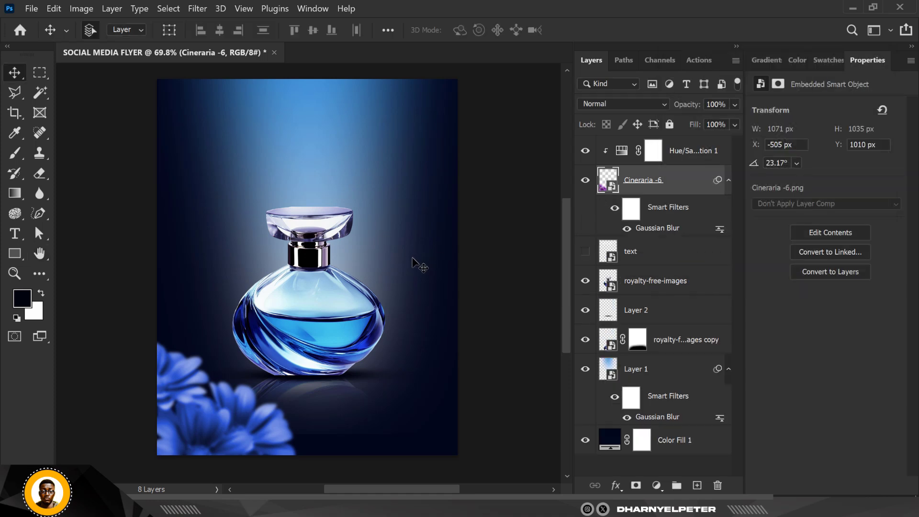
click(689, 153)
shift+click(686, 185)
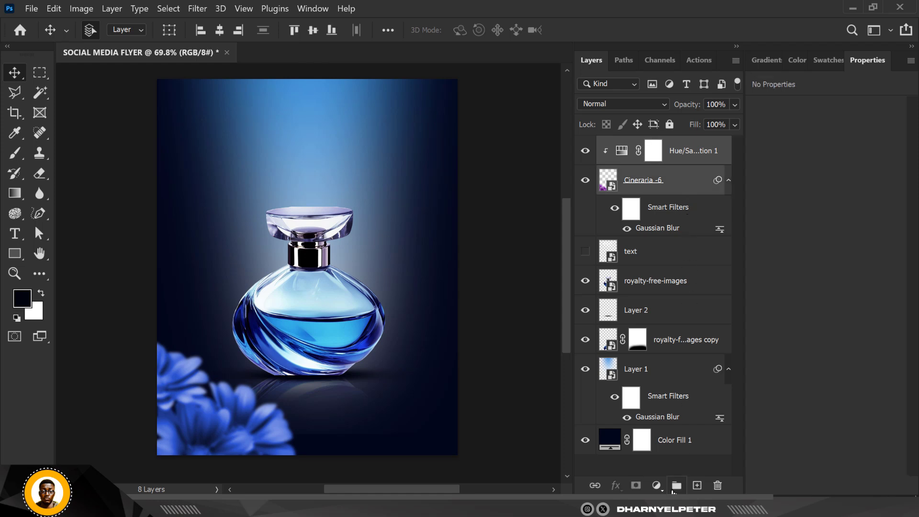
- Group Cineraria -6 with Hue/Saturation 1 and name the group FLOWER 1
click(676, 486)
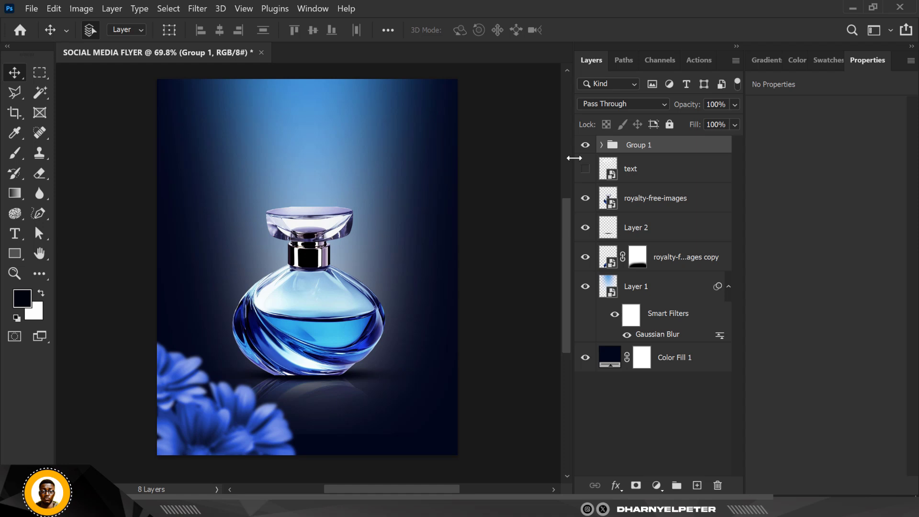
double_click(635, 145)
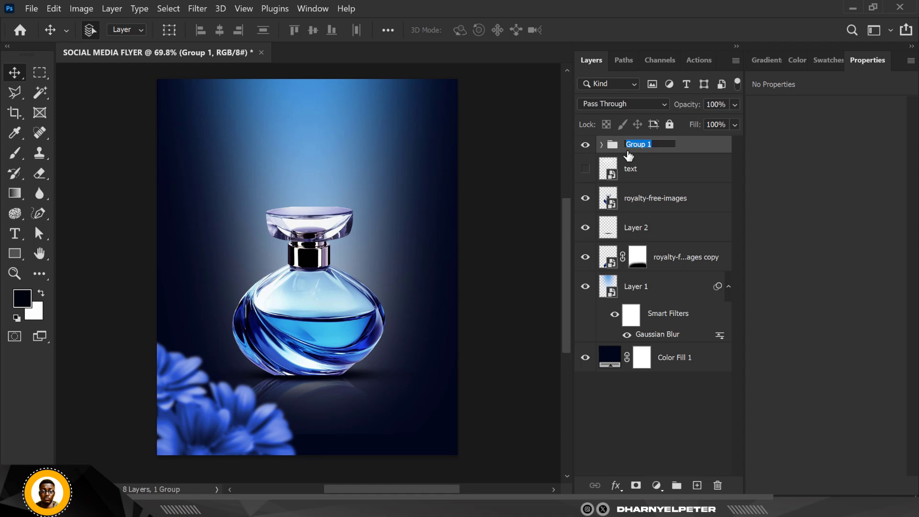
text(FLOWER)
key(Return)
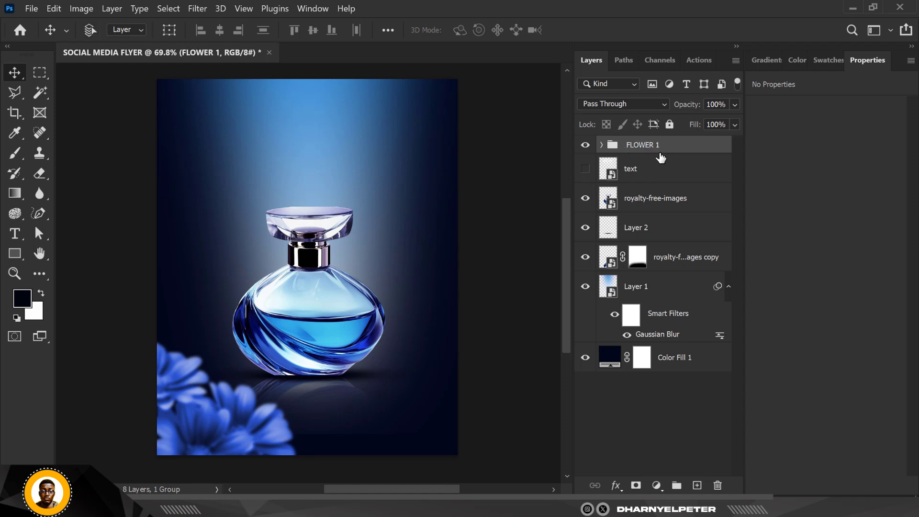
- Duplicate FLOWER 1 and rename the copy FLOWER 2
key(ctrl+j)
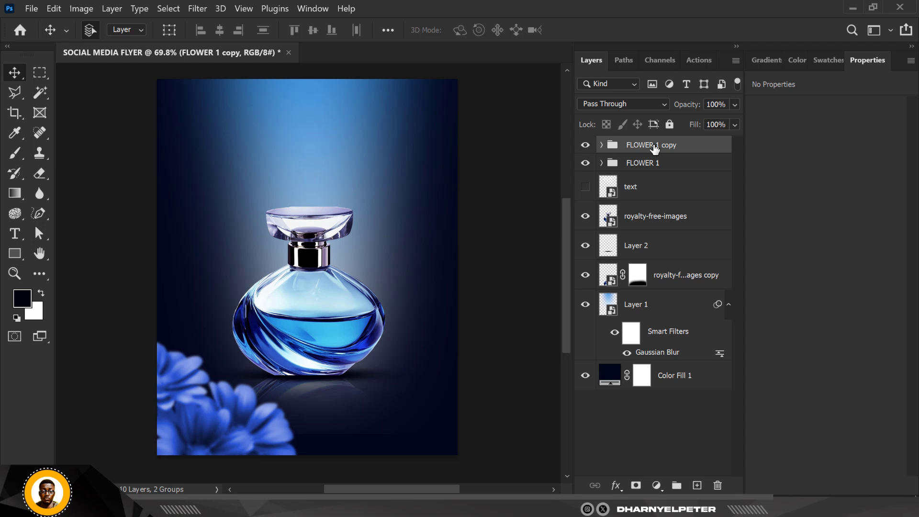
double_click(658, 144)
click(659, 144)
drag(656, 144, 693, 150)
text(2)
key(Return)
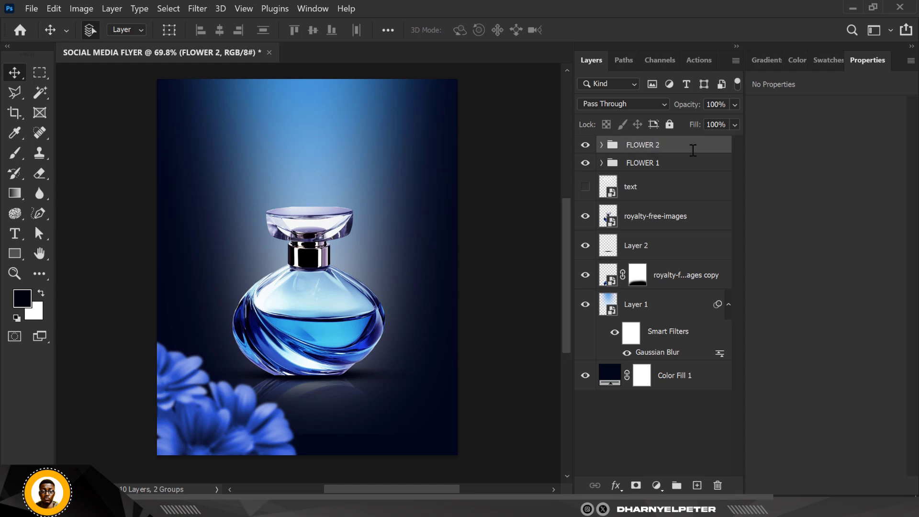
- Move FLOWER 2 into the bottom-right corner, rotated about -78 degrees
key(ctrl+t)
scroll(270, 308, down, 1)
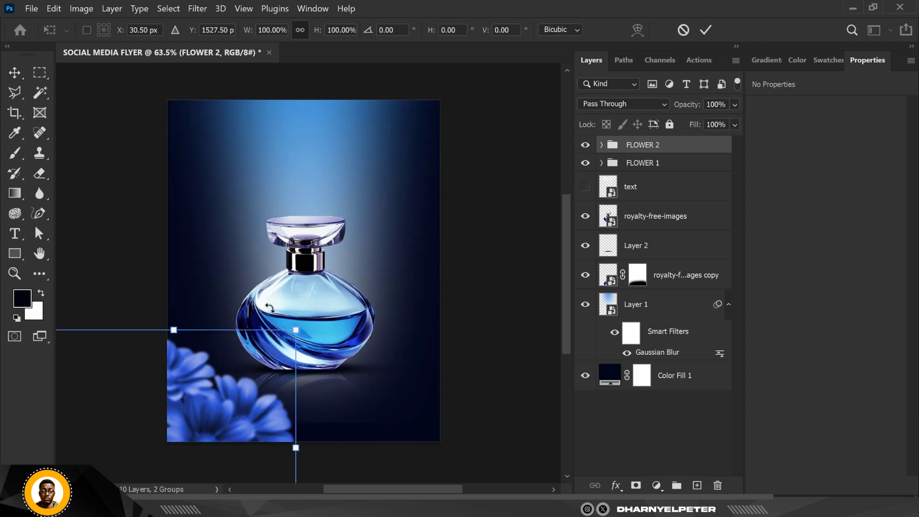
drag(280, 410, 548, 408)
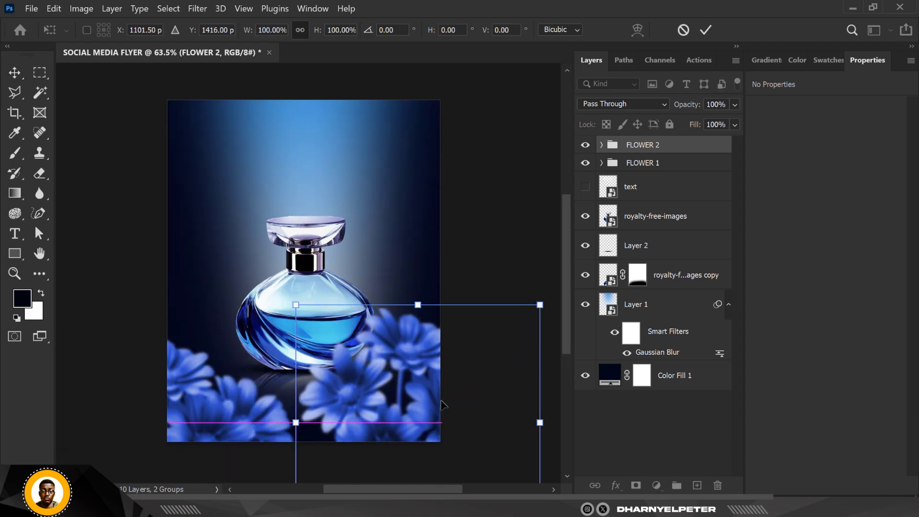
drag(410, 397, 468, 403)
drag(462, 303, 417, 393)
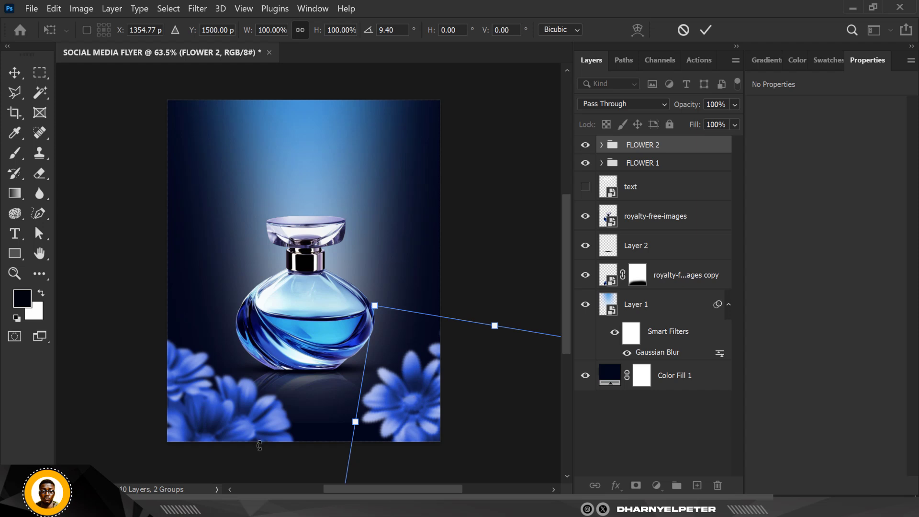
drag(425, 390, 397, 410)
drag(479, 324, 398, 438)
drag(430, 395, 431, 382)
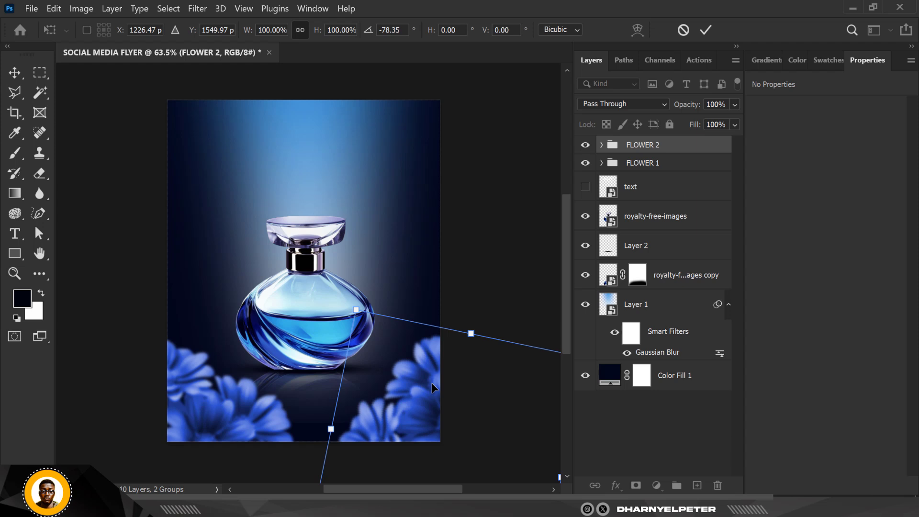
key(Return)
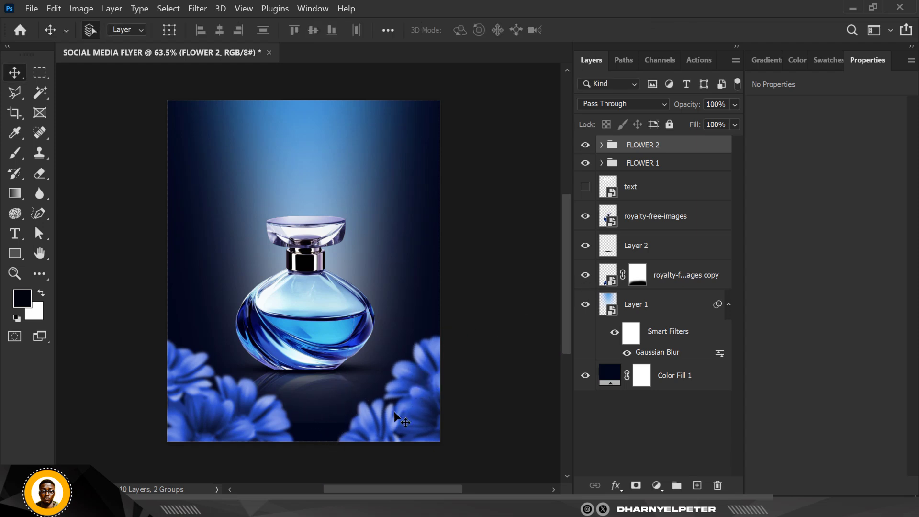
- Raise the Gaussian Blur radius on FLOWER 2's Cineraria -6 layer to 9.4 pixels
click(601, 145)
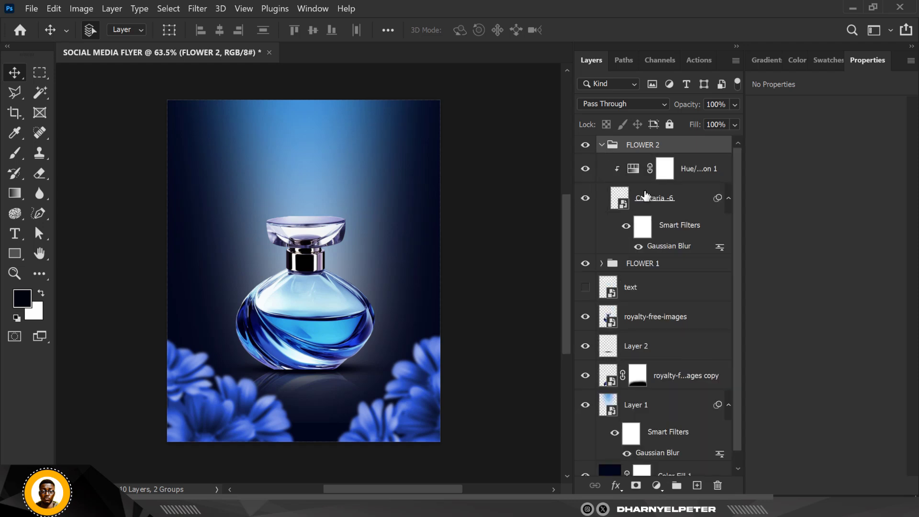
click(662, 248)
double_click(662, 247)
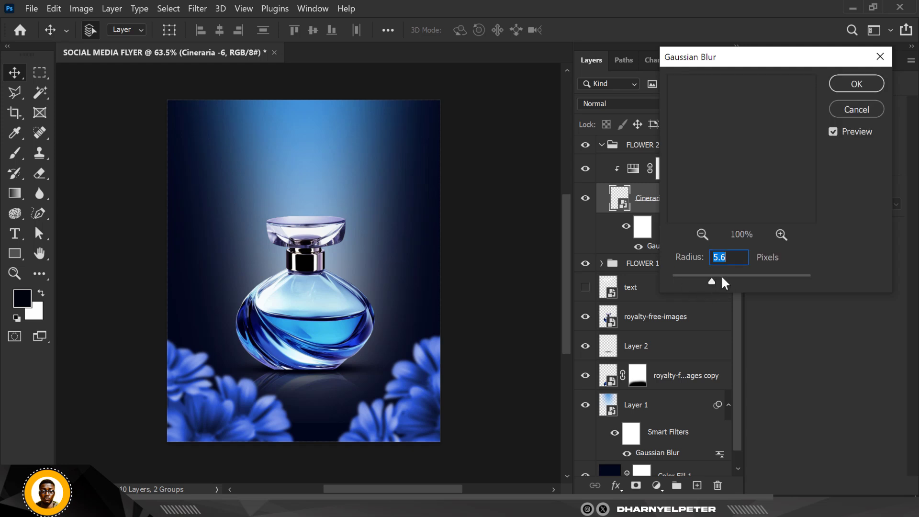
click(722, 278)
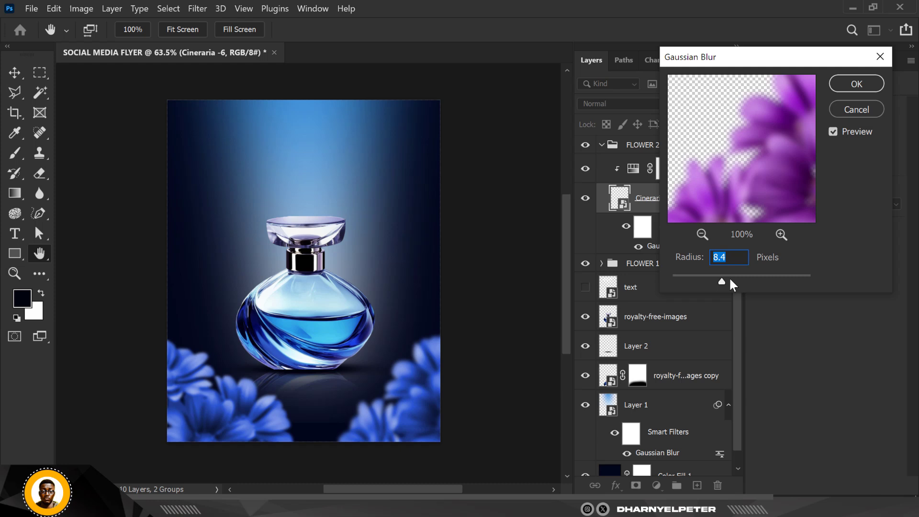
click(726, 278)
click(851, 85)
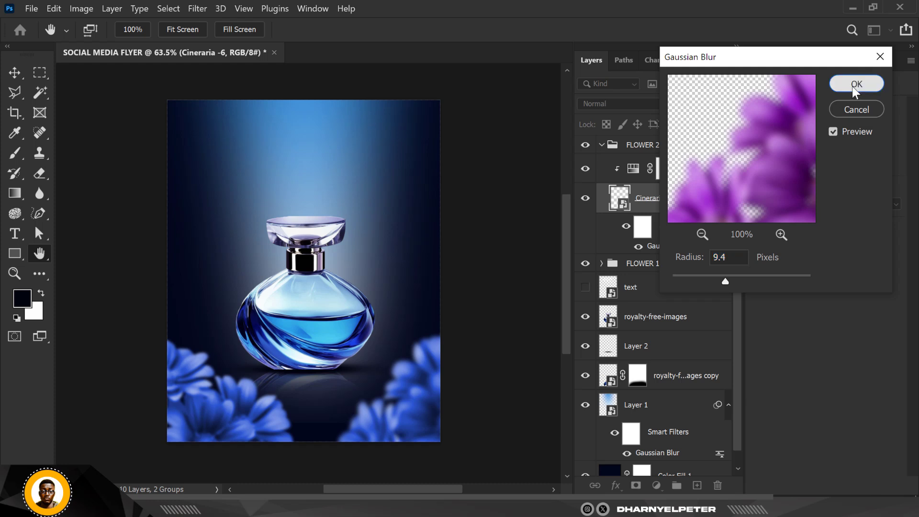
click(602, 145)
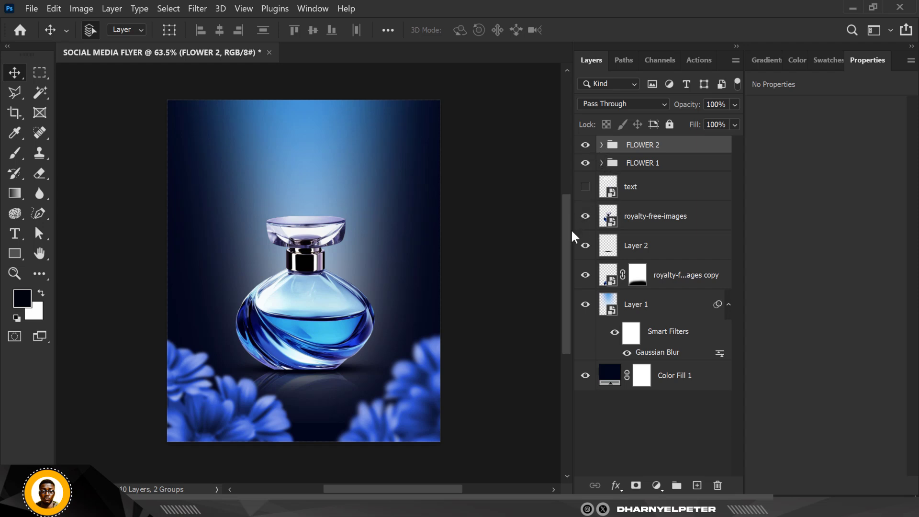
- Move the text layer to the top, then drag glow-light-dark-background into the flyer above Layer 1
click(646, 193)
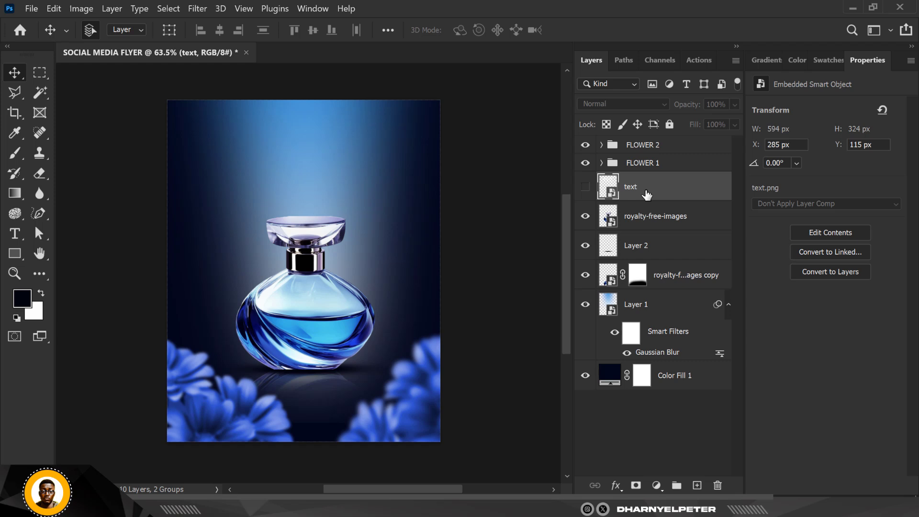
drag(647, 190, 655, 137)
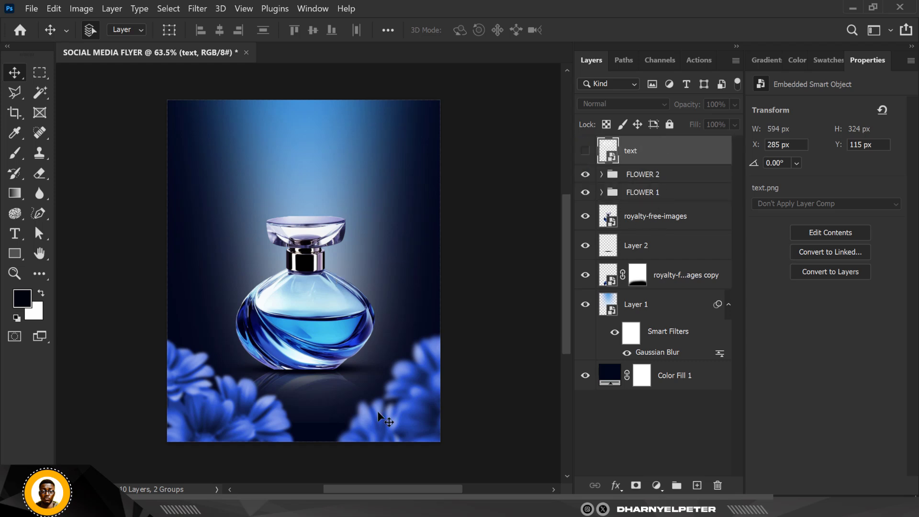
click(669, 305)
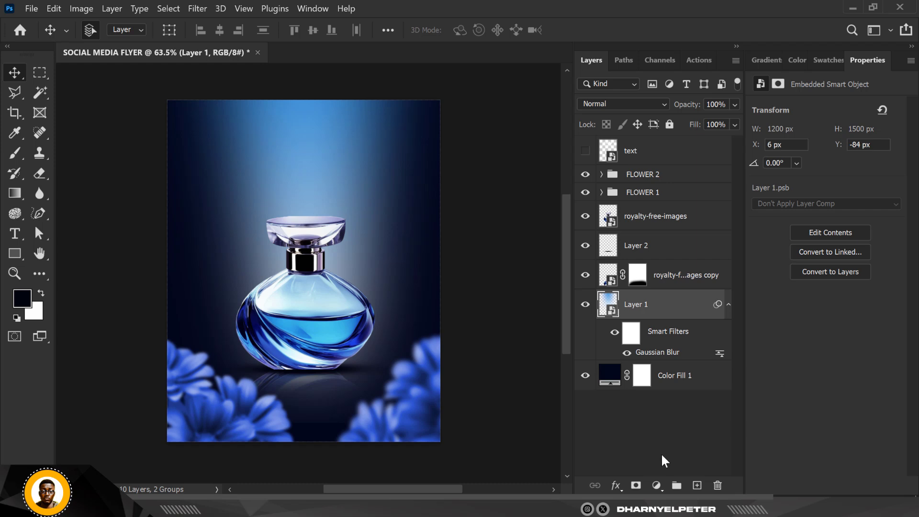
click(276, 455)
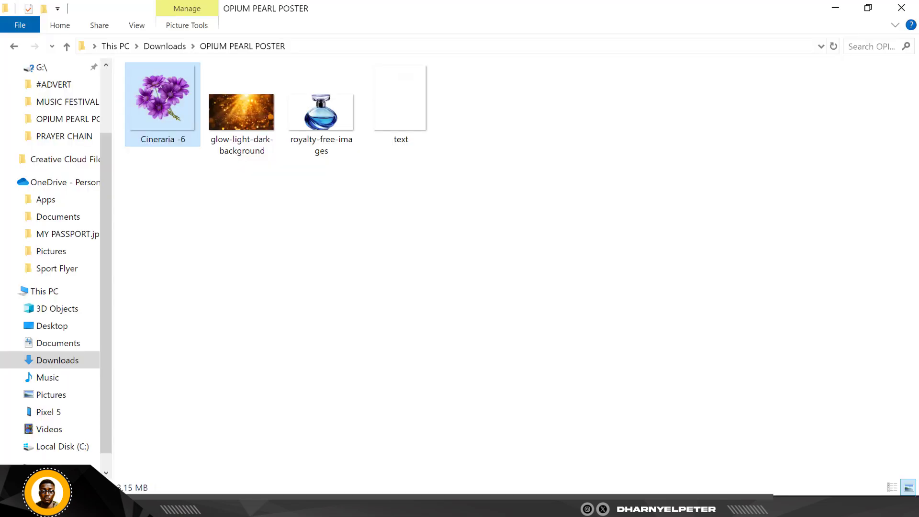
click(245, 104)
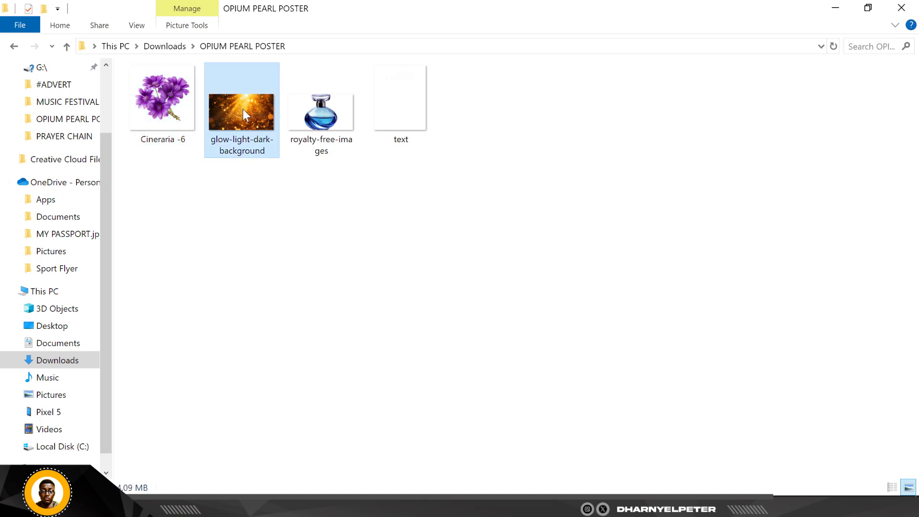
drag(243, 109, 342, 226)
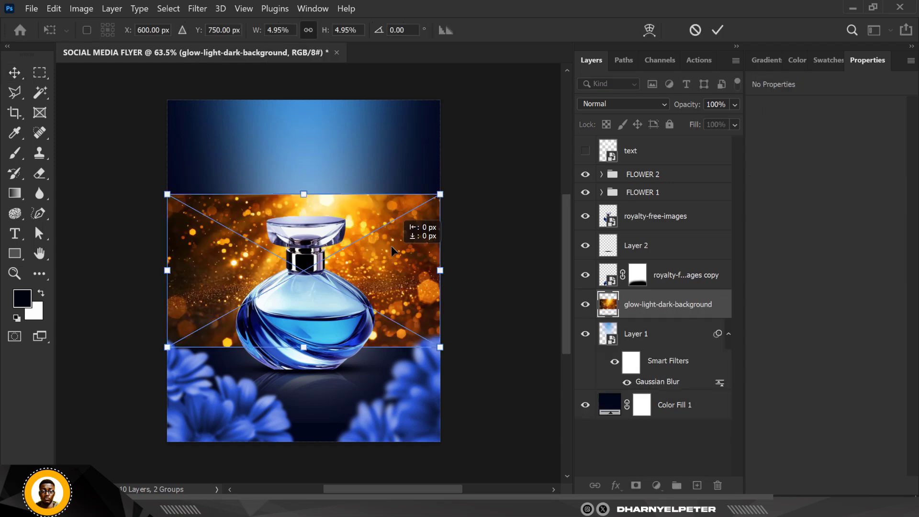
- Enlarge the glow image to 1992 x 1116 px behind the bottle and nudge it left
drag(393, 249, 394, 162)
scroll(440, 252, down, 1)
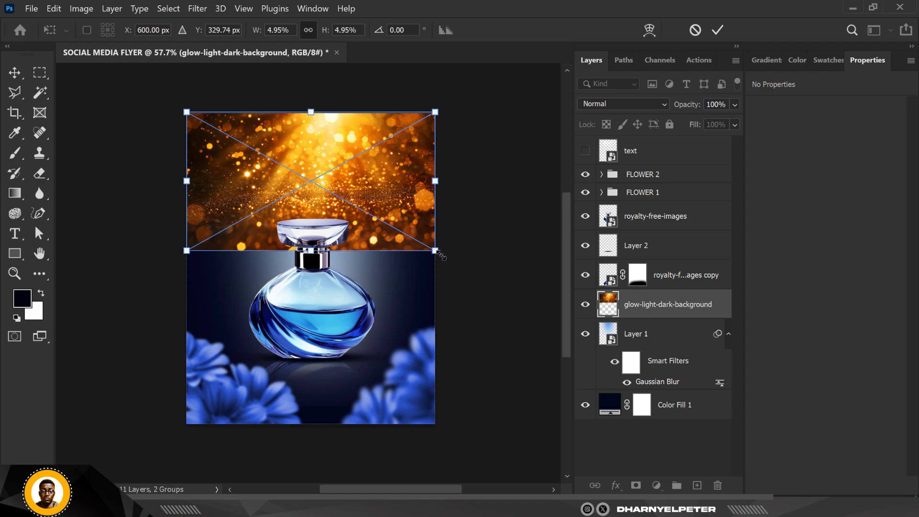
drag(440, 255, 502, 325)
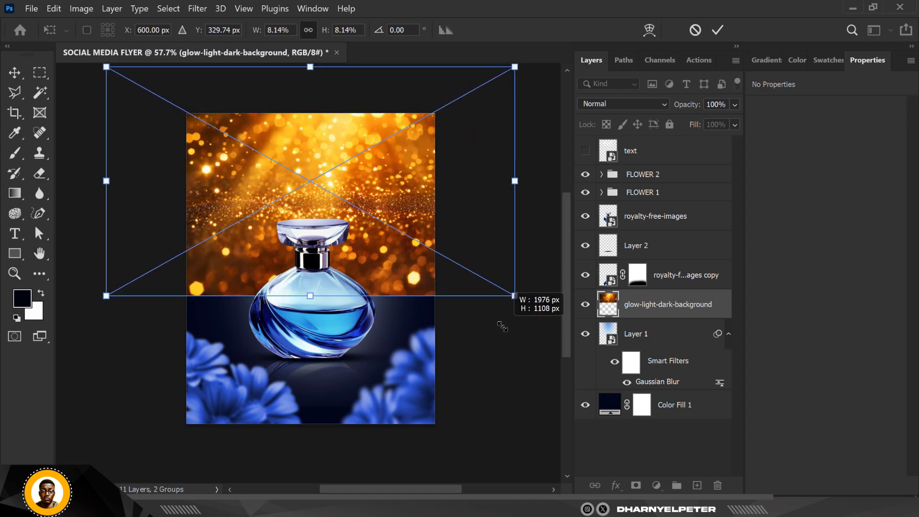
drag(410, 190, 403, 237)
drag(511, 349, 512, 350)
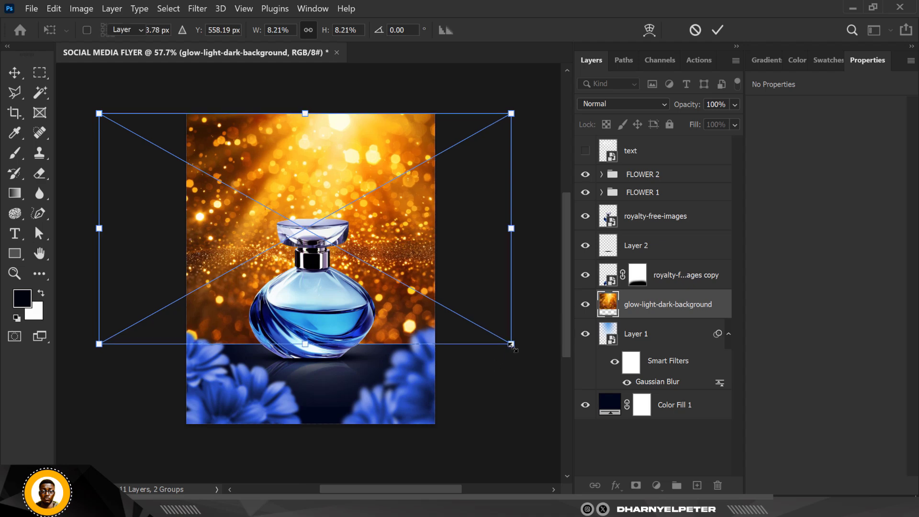
key(Return)
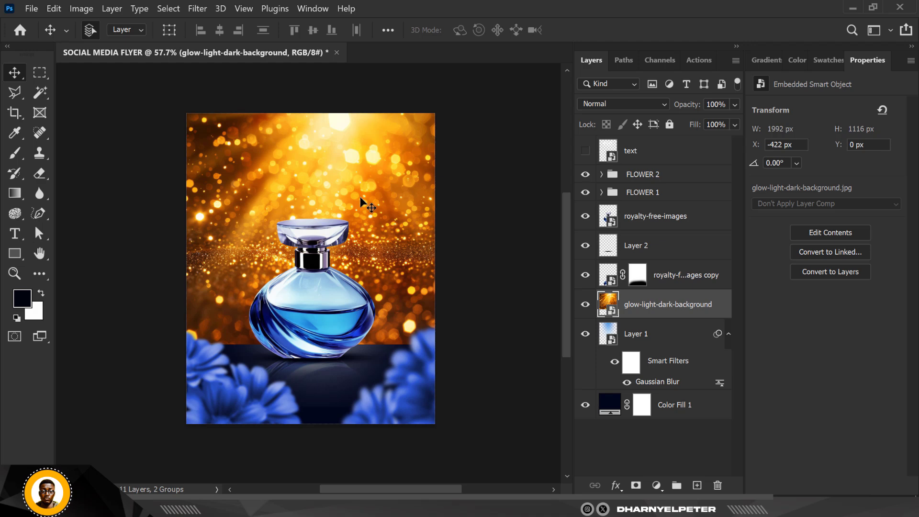
key(shift+Left)
key(shift+Left)
key(shift+Left)
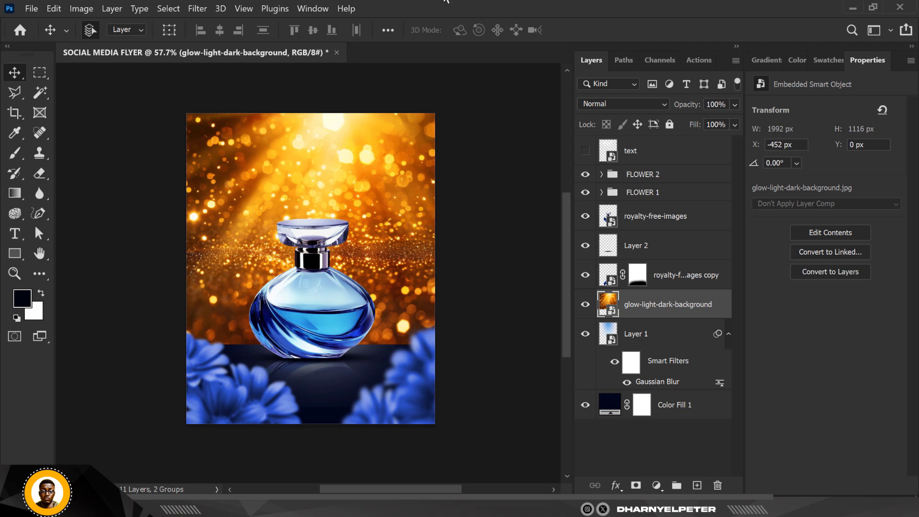
- Add a layer mask to the glow background and set up a soft 300 px black brush
click(636, 486)
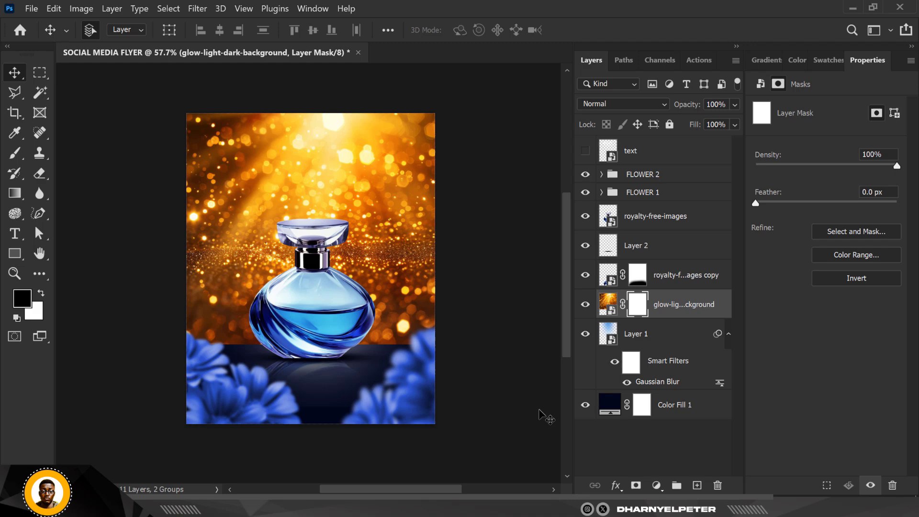
key(b)
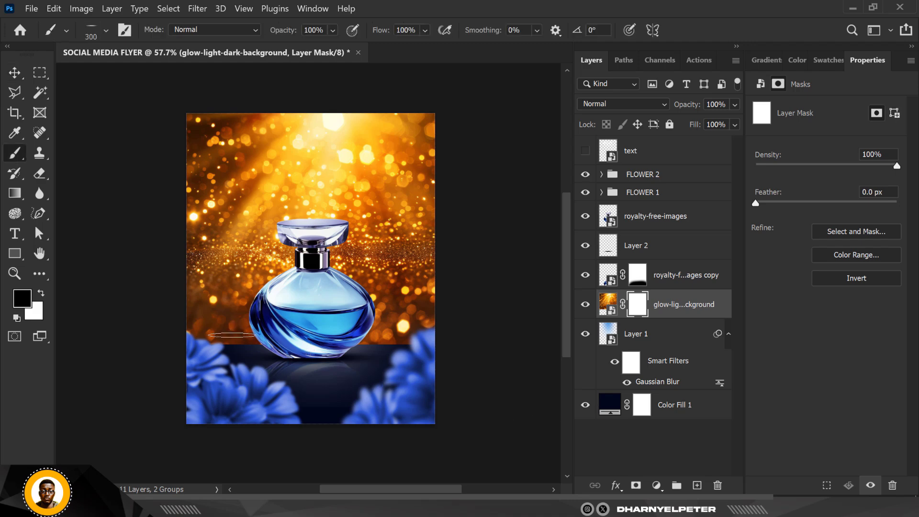
click(106, 31)
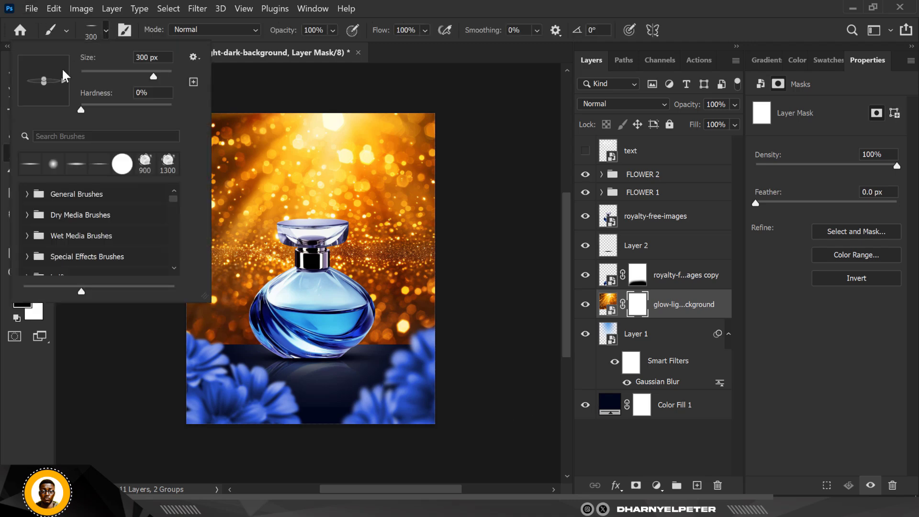
click(640, 307)
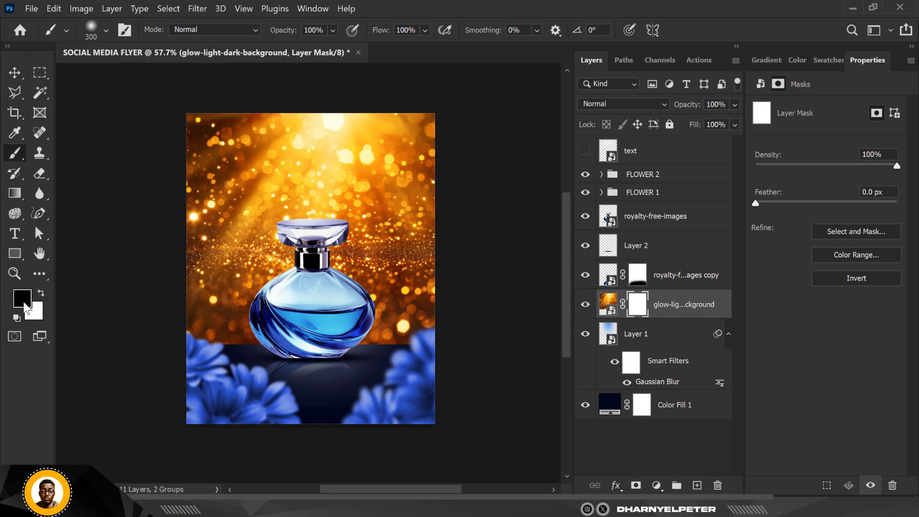
click(26, 304)
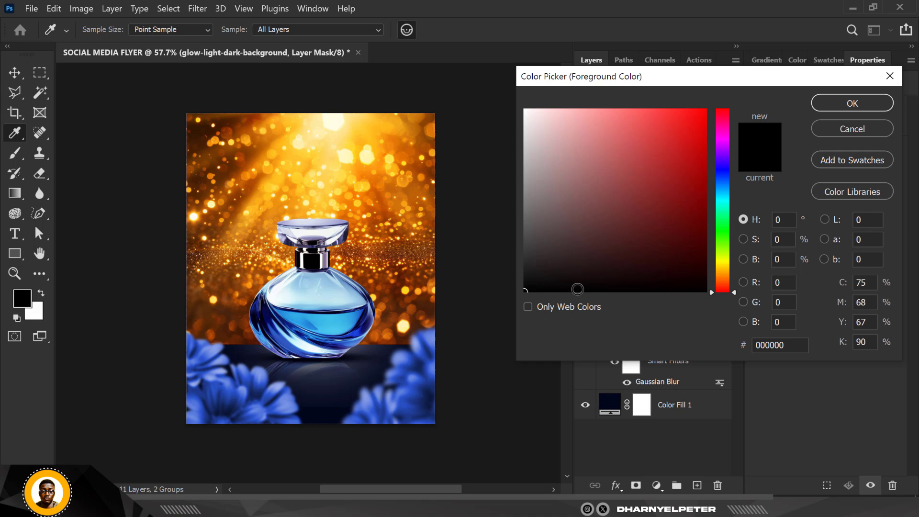
click(845, 102)
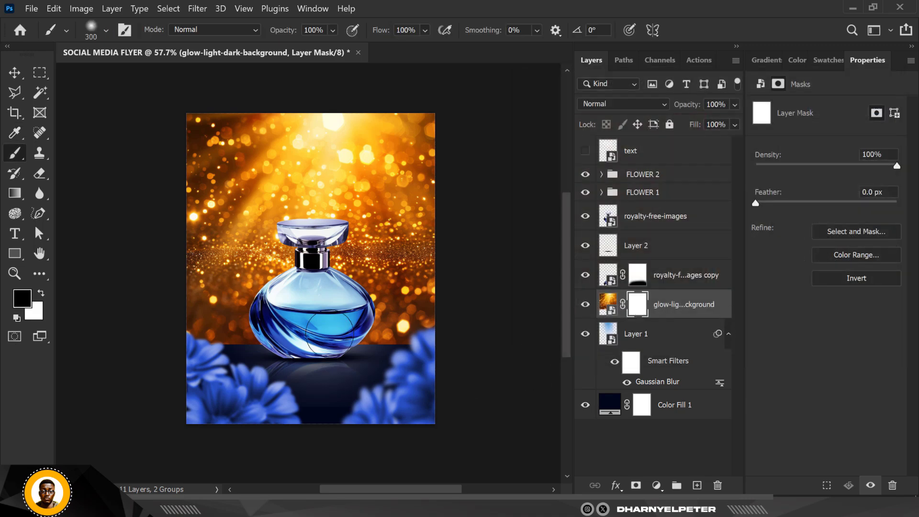
- Paint black along the glow's lower edge, enlarging the brush to 500 px
mouse_move(244, 347)
mouse_down()
mouse_move(195, 355)
mouse_move(277, 369)
mouse_move(454, 365)
mouse_move(175, 375)
mouse_up()
key(bracketright)
key(bracketright)
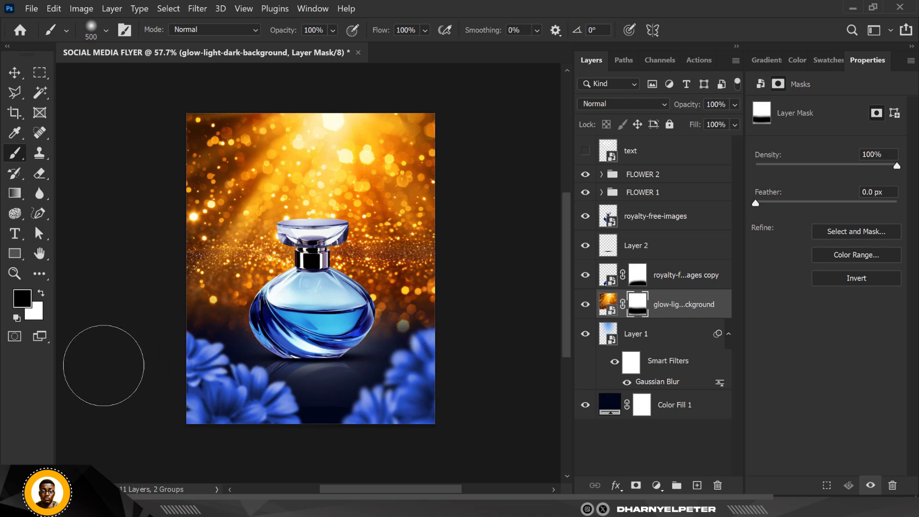
click(15, 72)
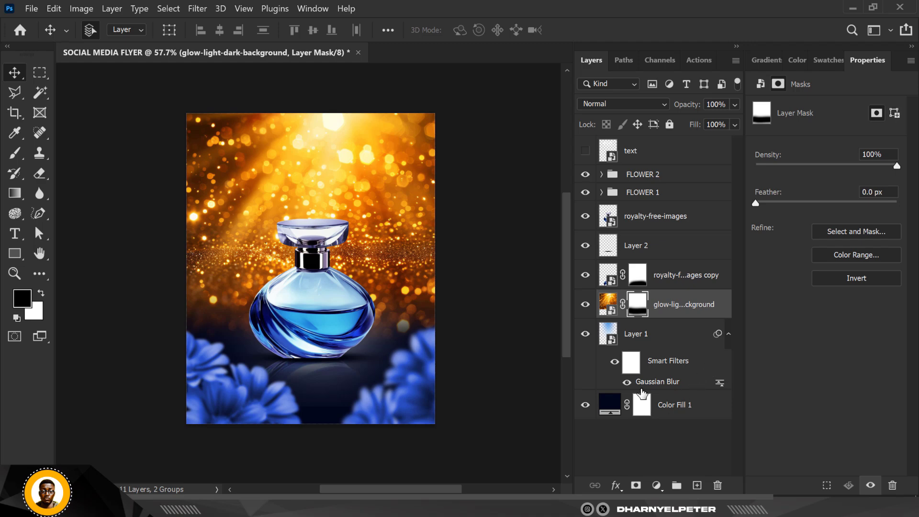
- Add a colorized Hue/Saturation adjustment clipped to the glow, tinted blue at saturation 52
click(657, 486)
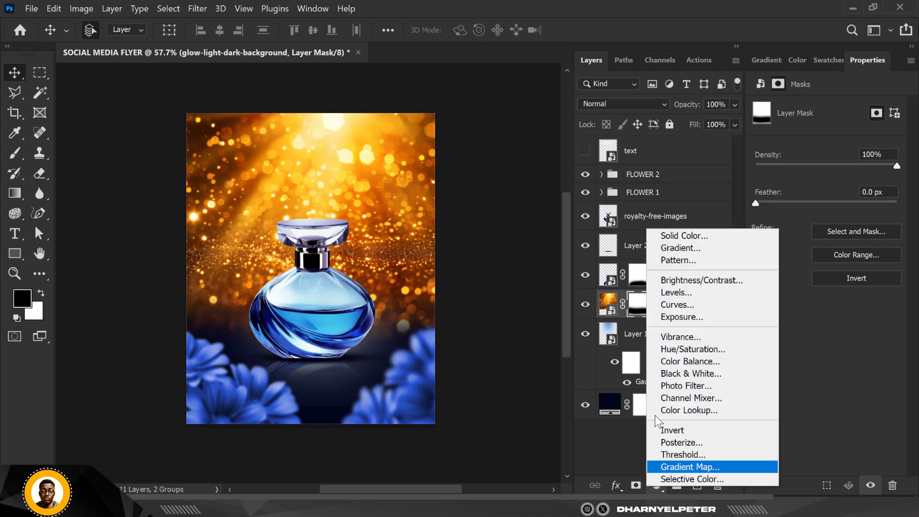
click(690, 349)
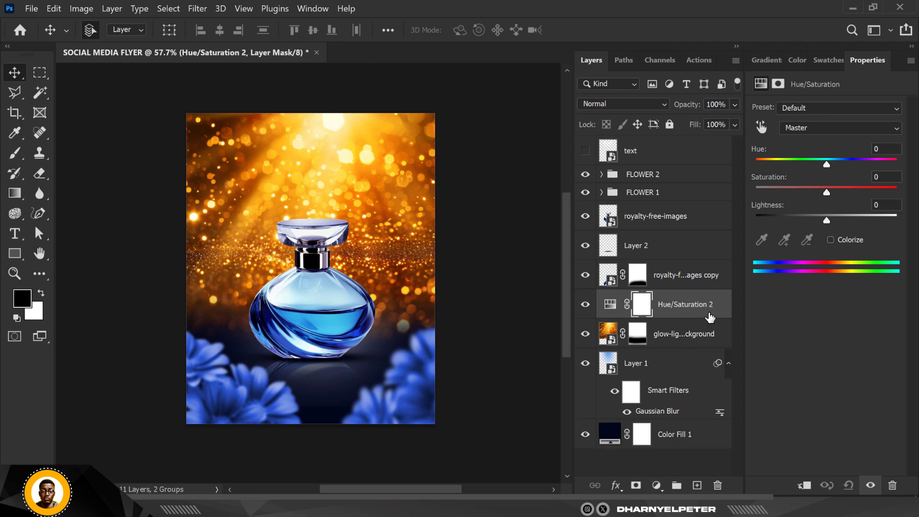
right_click(703, 309)
click(771, 275)
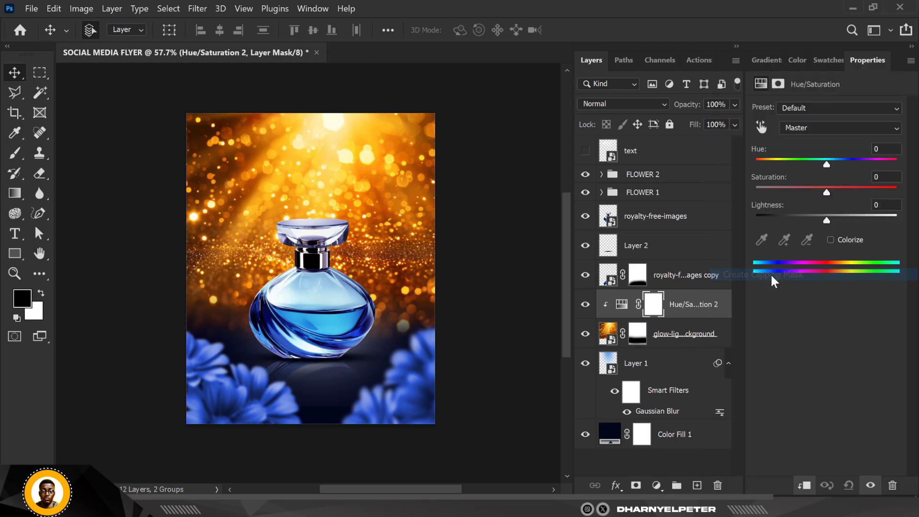
click(831, 240)
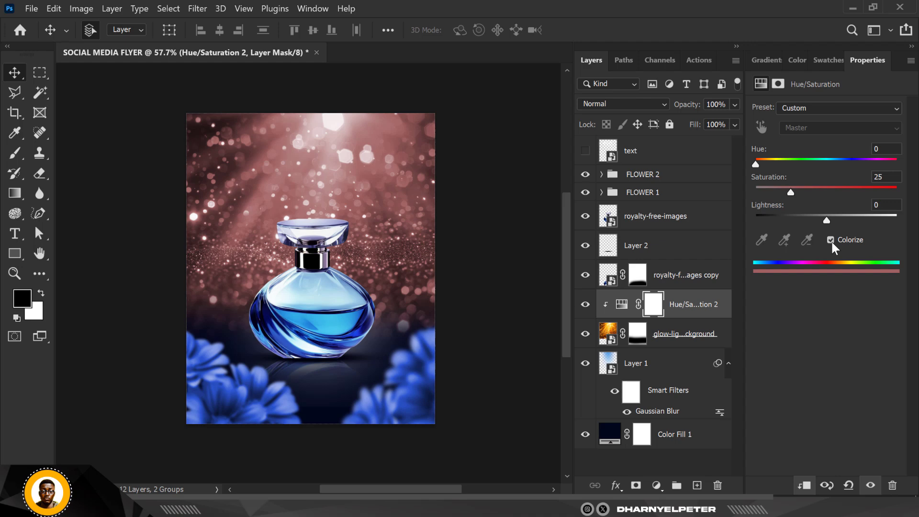
drag(757, 163, 849, 166)
drag(791, 192, 831, 201)
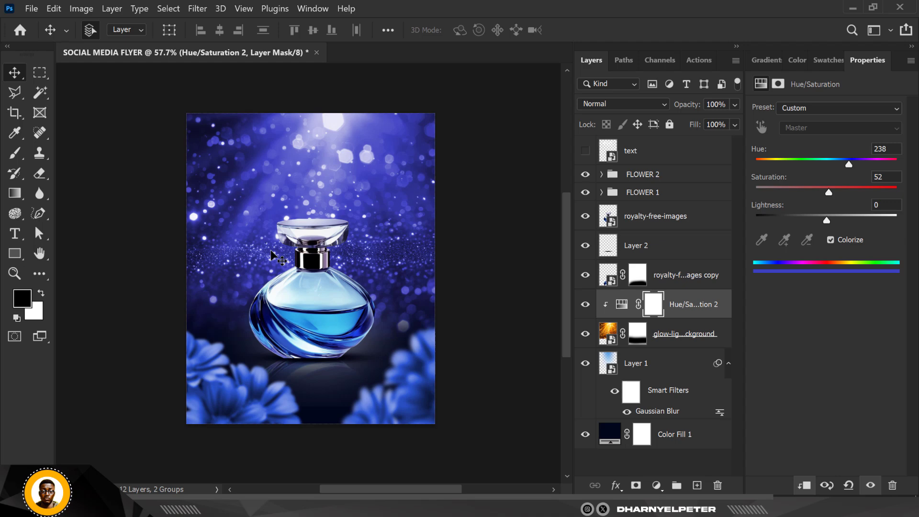
- Move the glow background slightly higher and fine-tune the tint's hue to about 225
ctrl+click(320, 170)
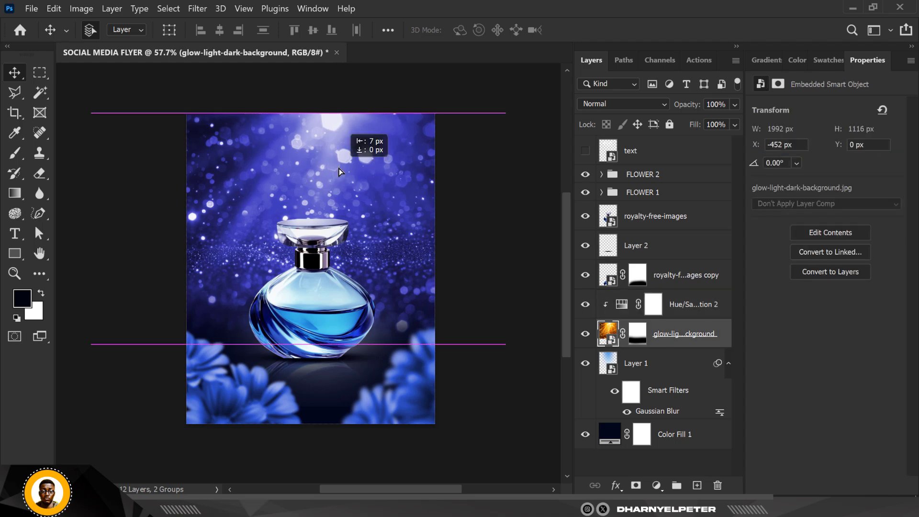
drag(339, 167, 341, 167)
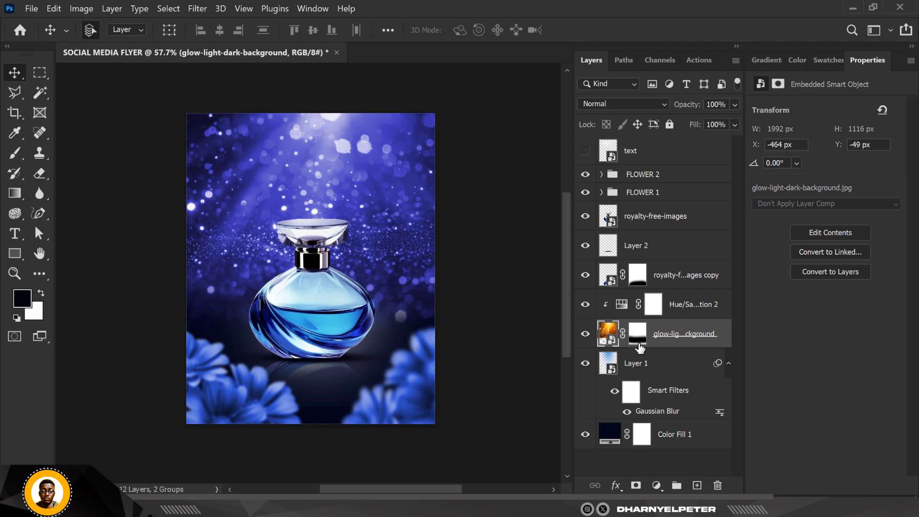
click(621, 307)
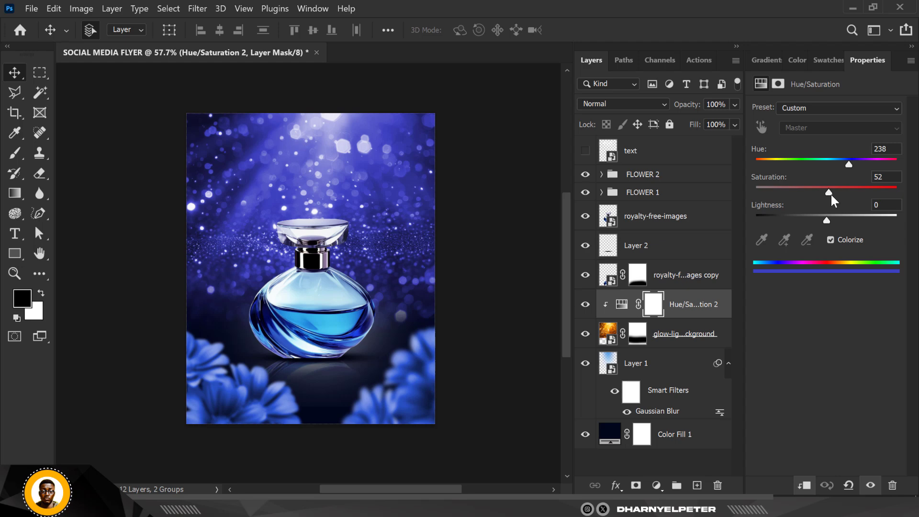
drag(848, 166, 846, 168)
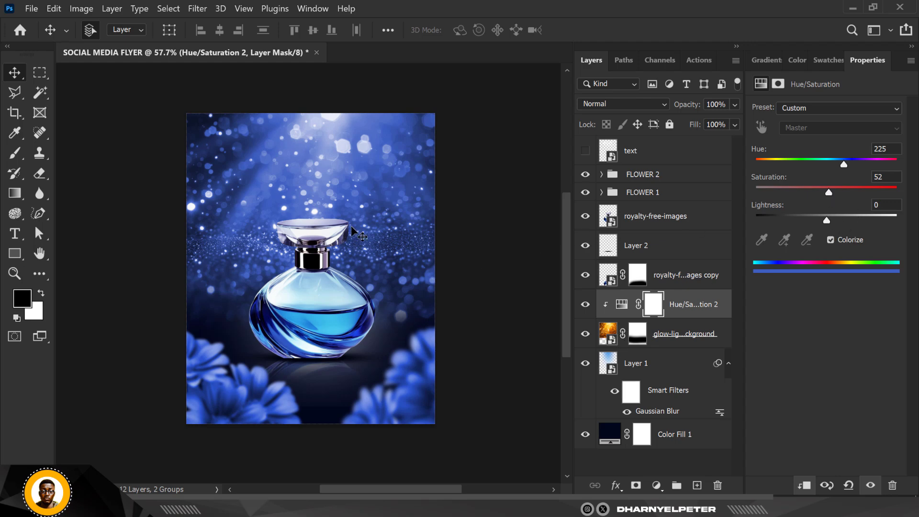
- Set the glow background layer's blend mode to Screen
click(610, 338)
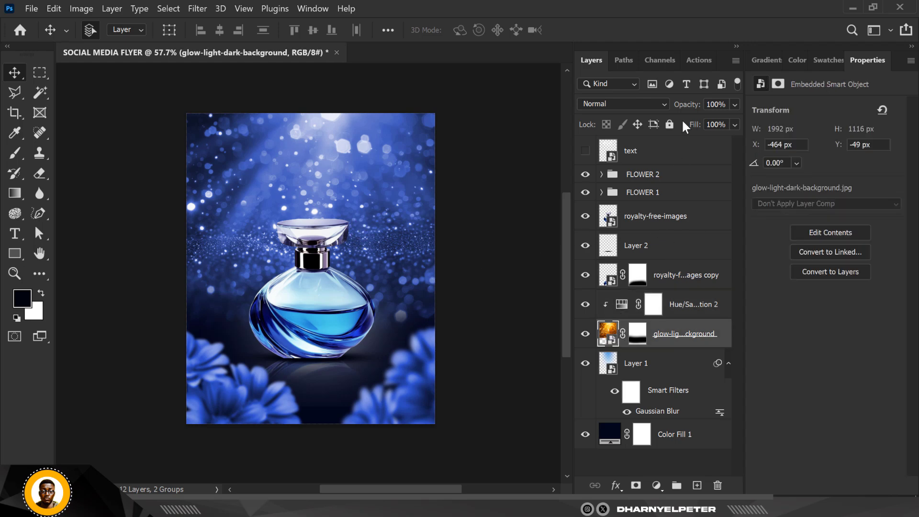
click(650, 105)
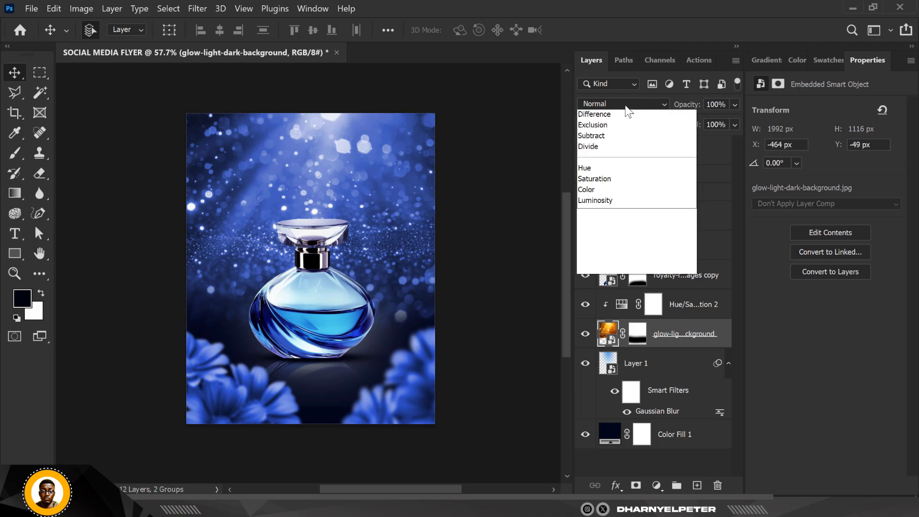
click(595, 224)
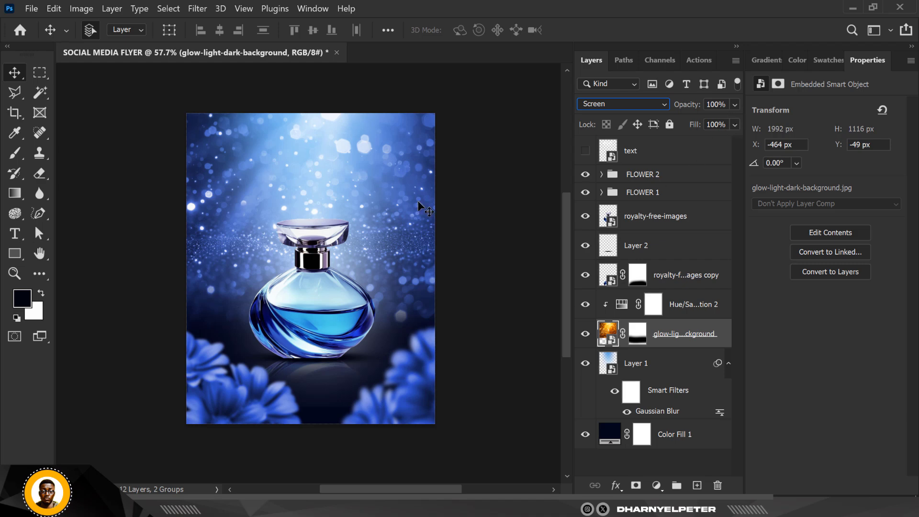
- Apply a 2.5-pixel Gaussian Blur to the glow background layer
click(198, 9)
mouse_move(246, 177)
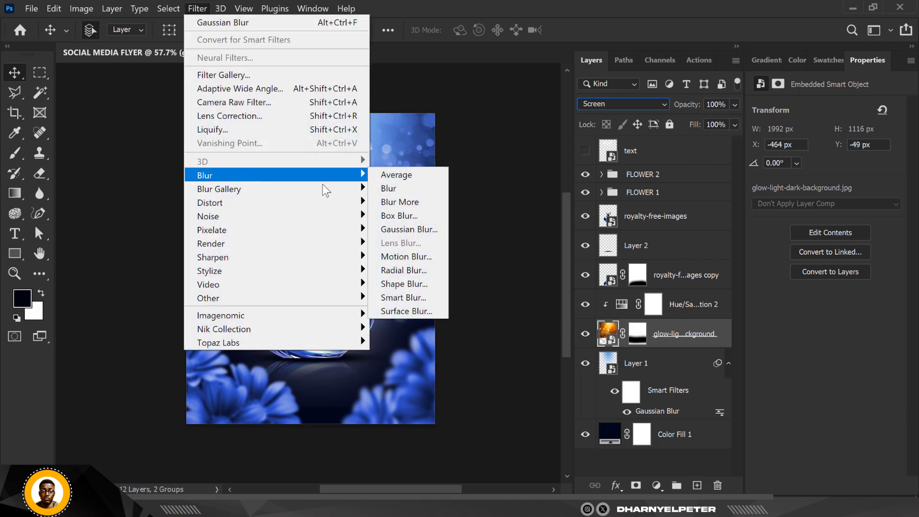
click(419, 229)
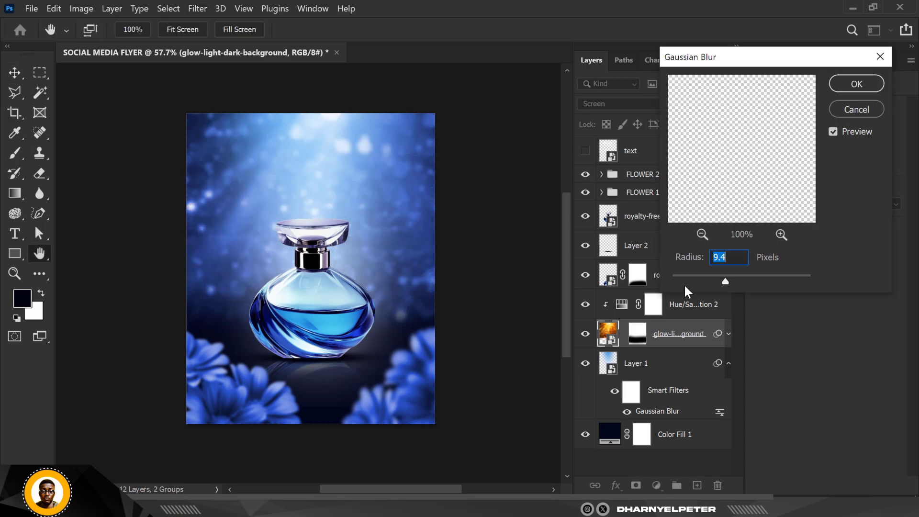
drag(720, 287, 690, 277)
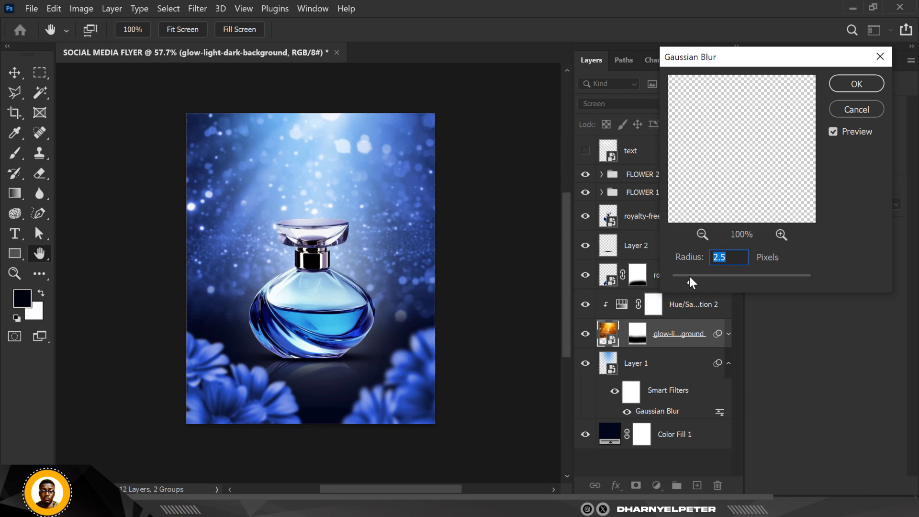
click(861, 85)
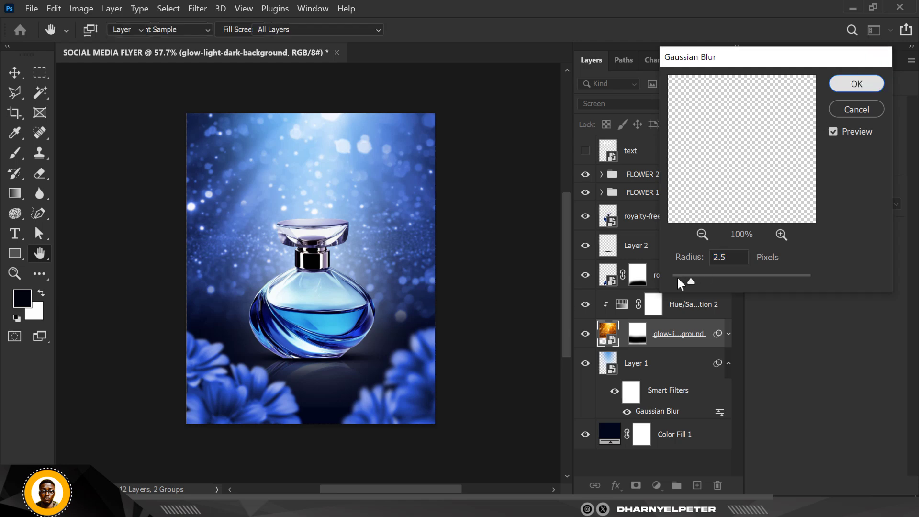
click(663, 406)
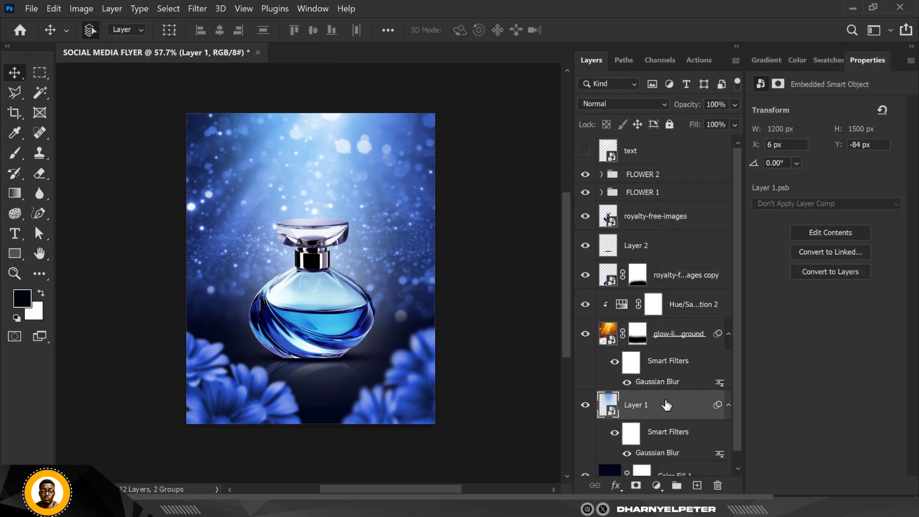
- Try moving Layer 1 above the glow layers, undo it, and toggle Layer 1 to compare
drag(673, 400, 666, 288)
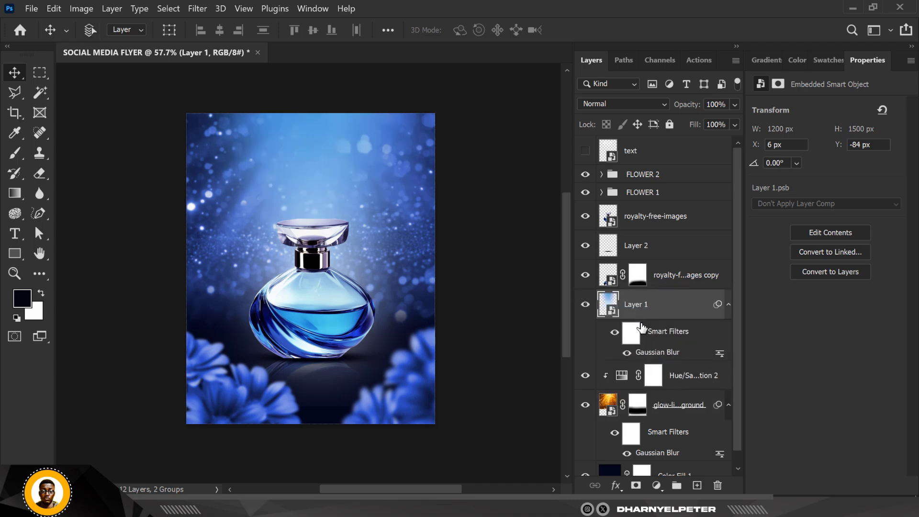
key(ctrl+z)
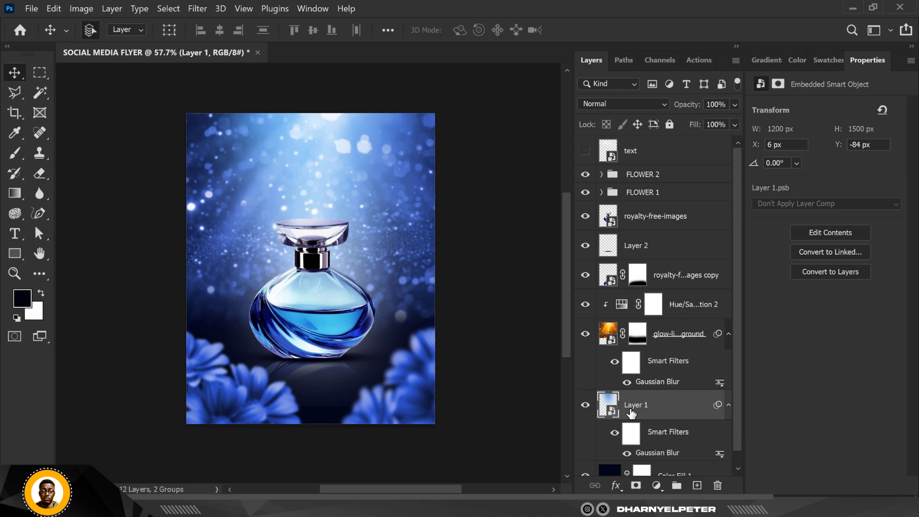
click(585, 406)
click(585, 406)
- Make the Opium Pearl title text layer visible
scroll(262, 390, up, 1)
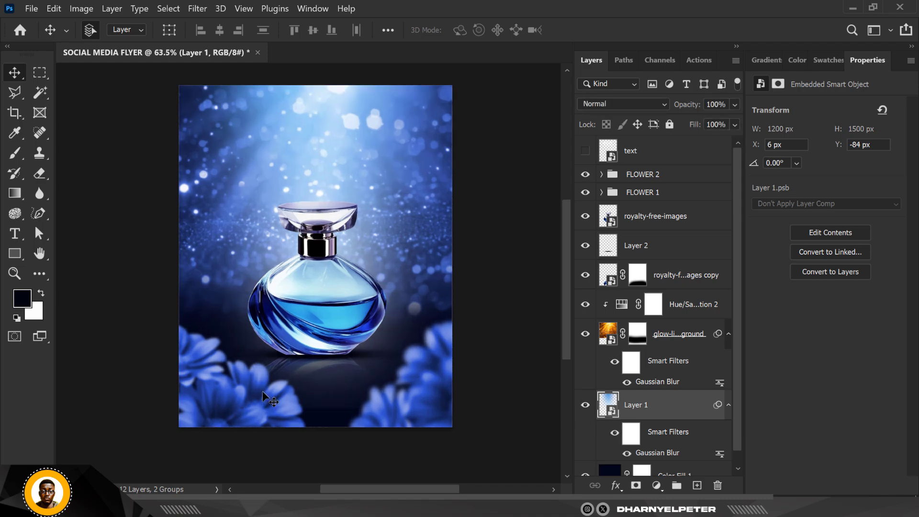
scroll(267, 388, up, 2)
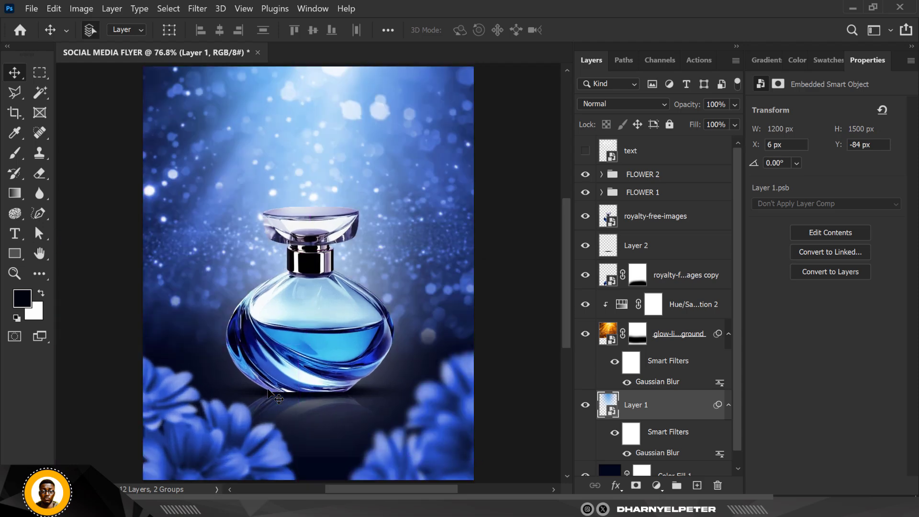
click(585, 152)
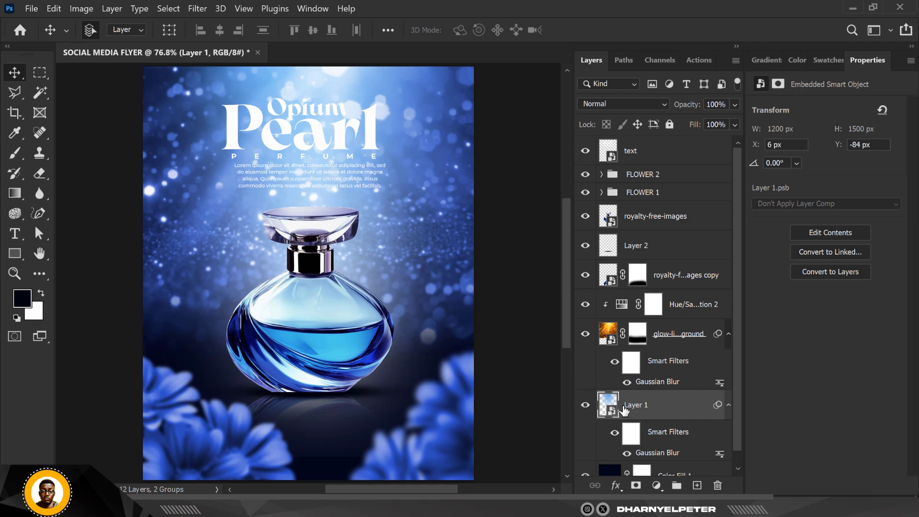
- Lower the glow-light-dark-background layer's opacity to 20%
scroll(678, 402, down, 1)
click(670, 322)
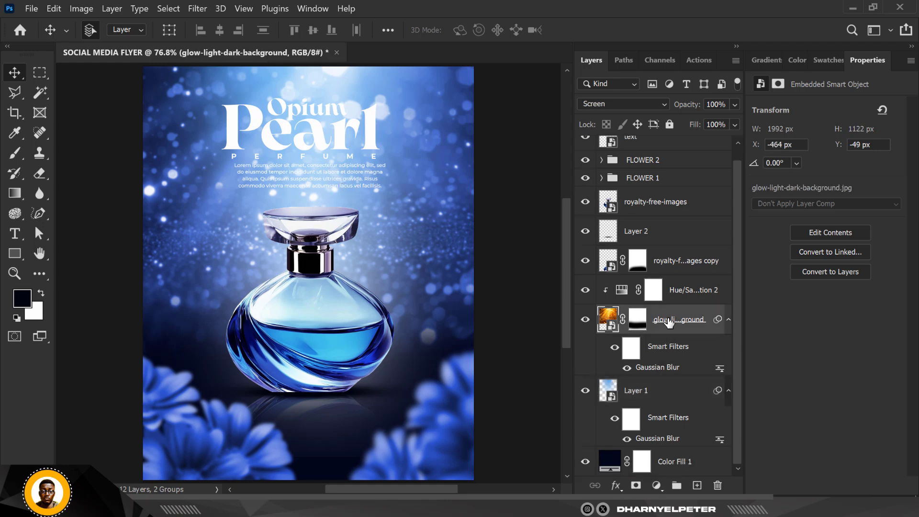
click(735, 103)
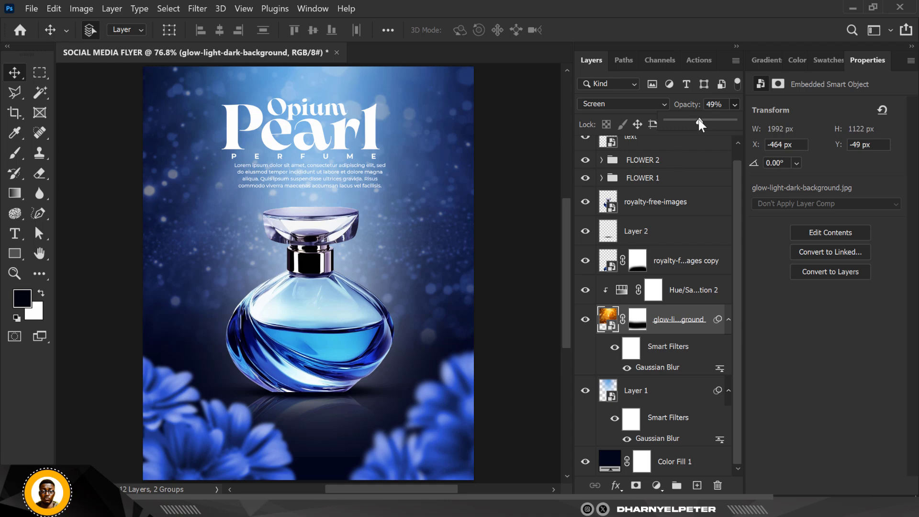
scroll(435, 180, down, 2)
scroll(425, 194, up, 1)
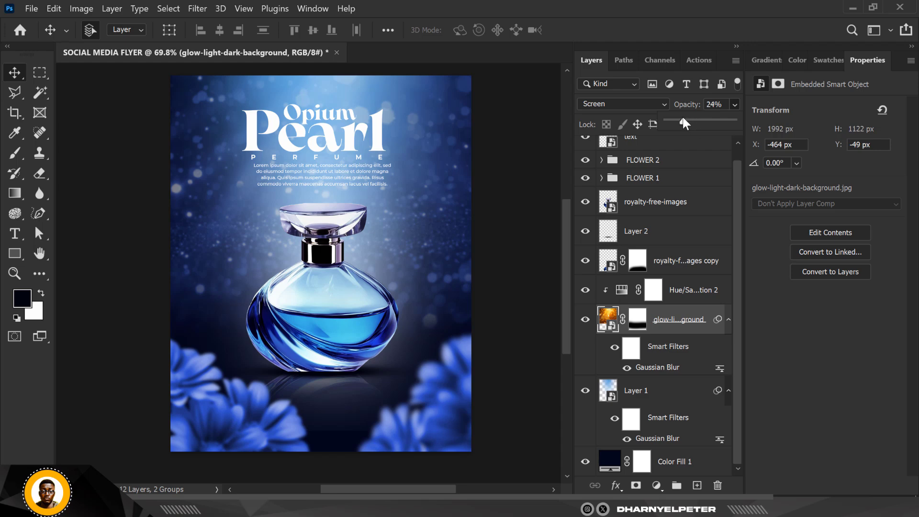
drag(680, 120, 679, 122)
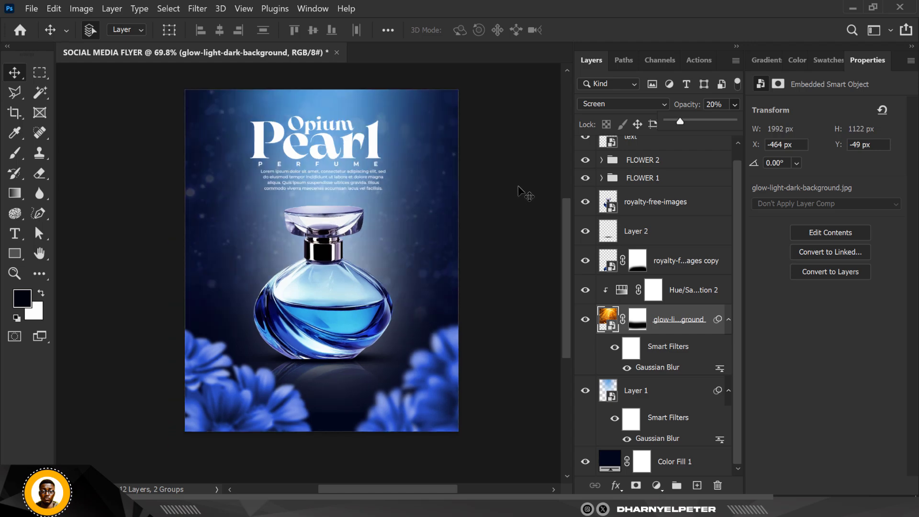
click(457, 276)
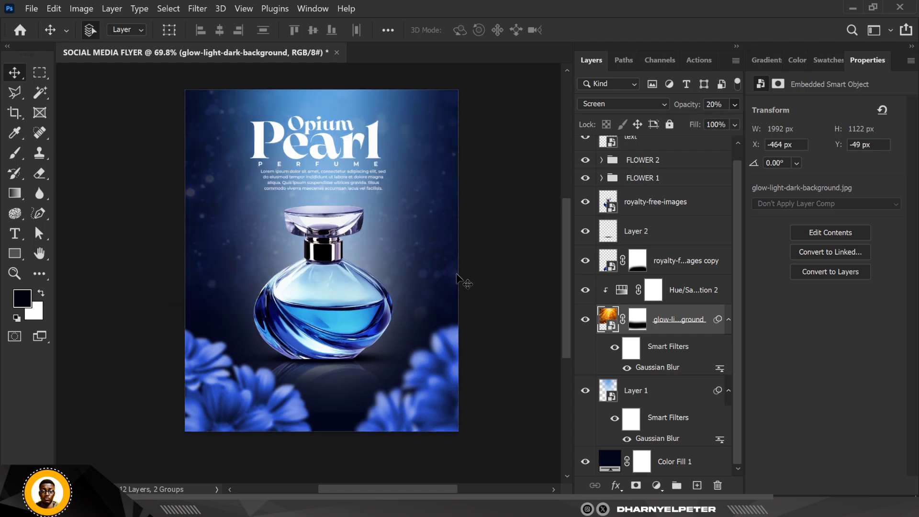
click(498, 261)
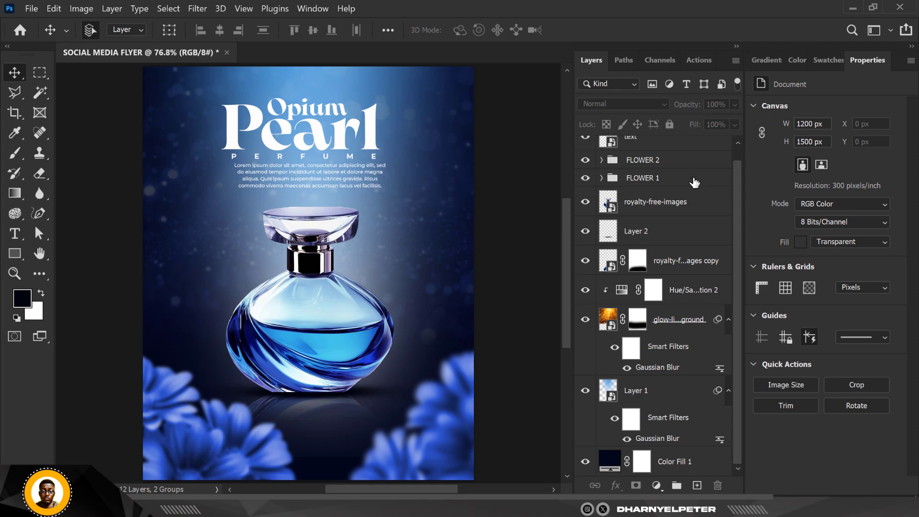
scroll(699, 179, up, 1)
- Add a new layer above the text and sample the flyer's dark navy as foreground colour
click(680, 158)
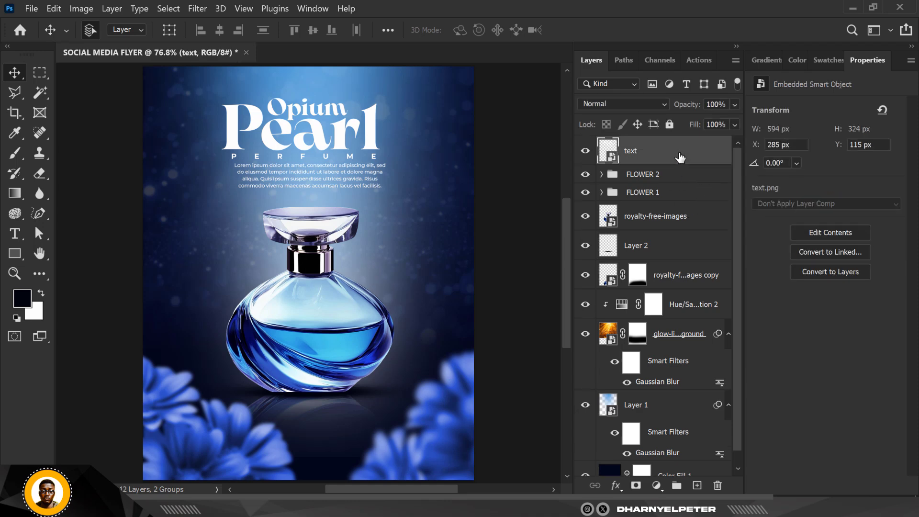
click(697, 485)
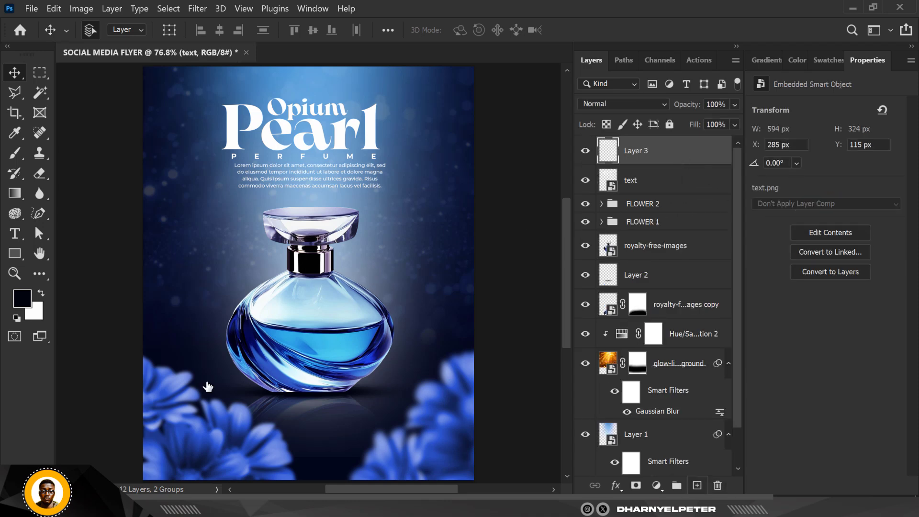
click(22, 298)
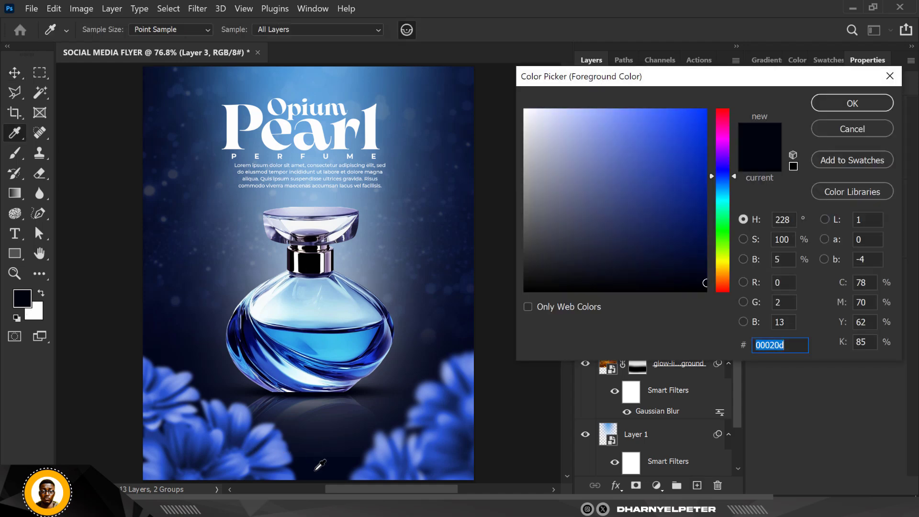
click(320, 465)
click(841, 101)
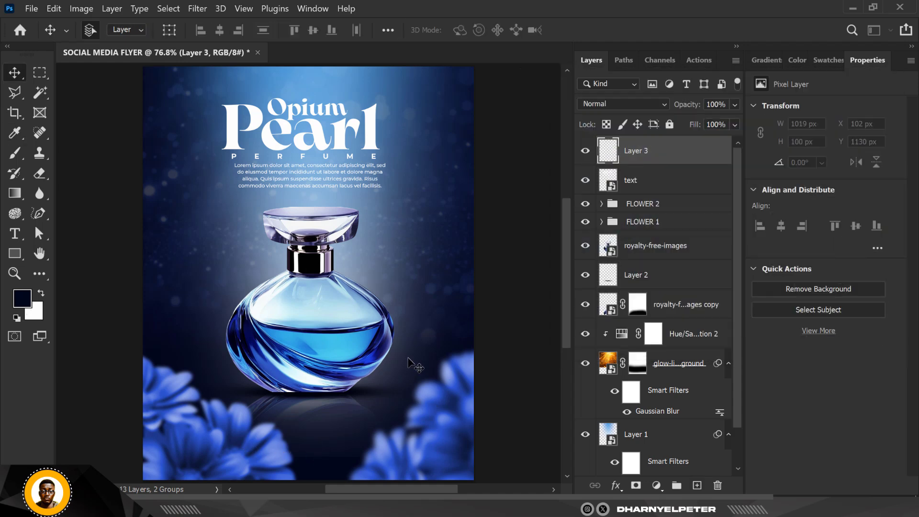
- Draw a navy Foreground-to-Transparent gradient rising from the flyer's bottom edge
click(13, 192)
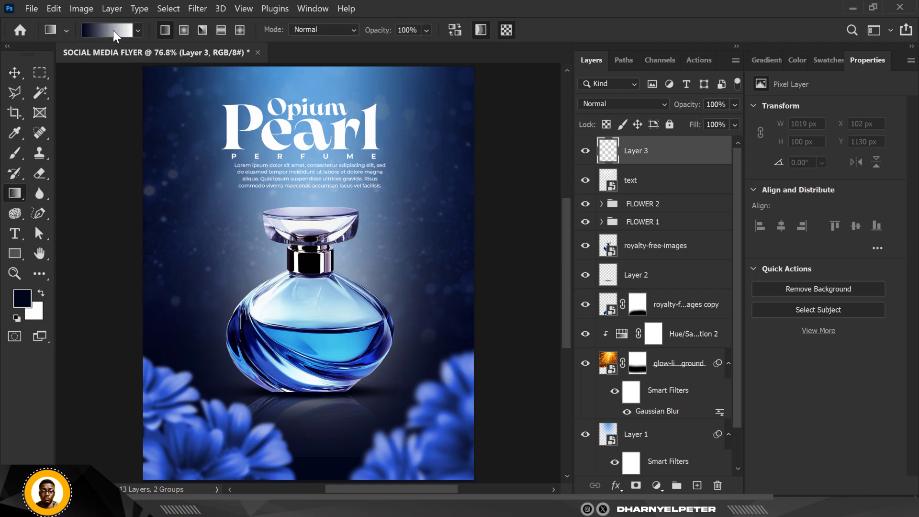
click(137, 31)
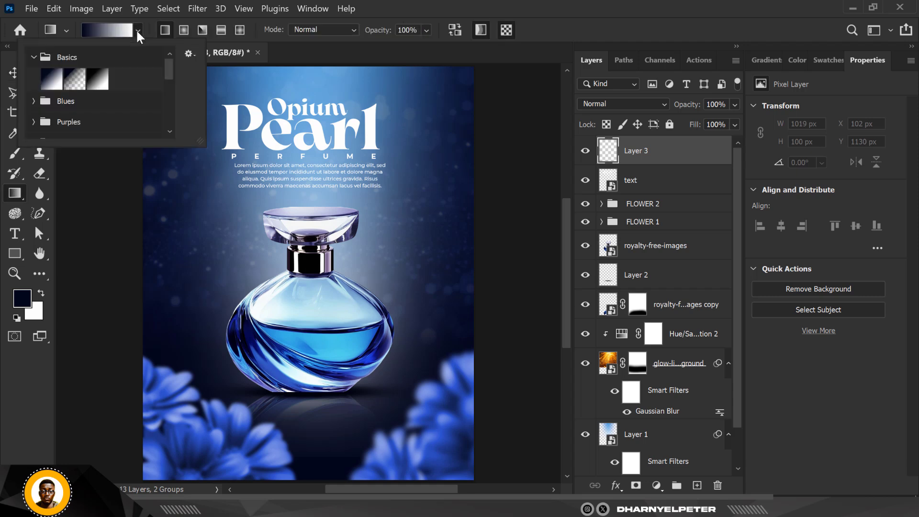
click(71, 78)
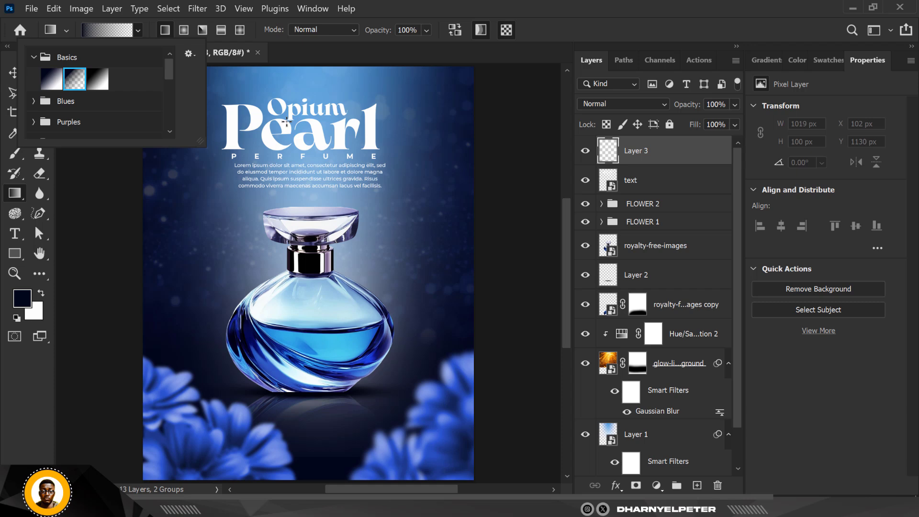
click(666, 159)
scroll(300, 307, down, 1)
scroll(299, 307, down, 1)
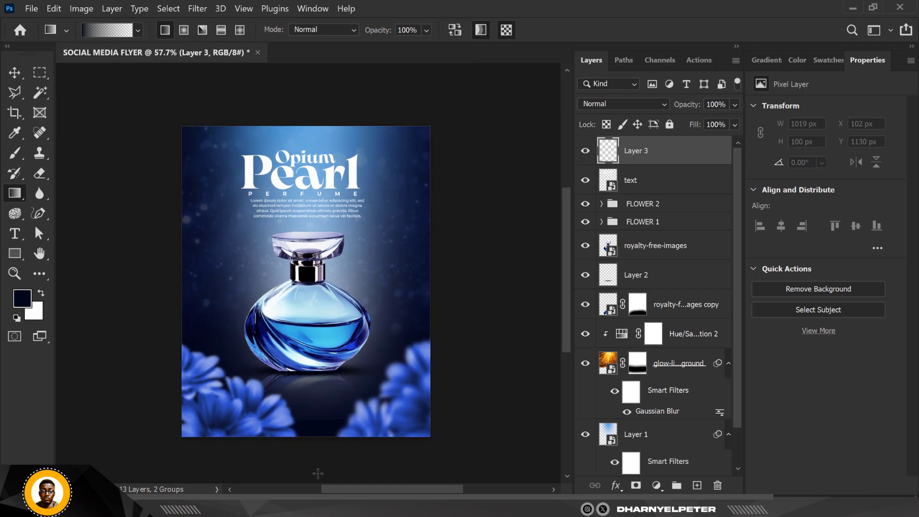
drag(315, 463, 315, 376)
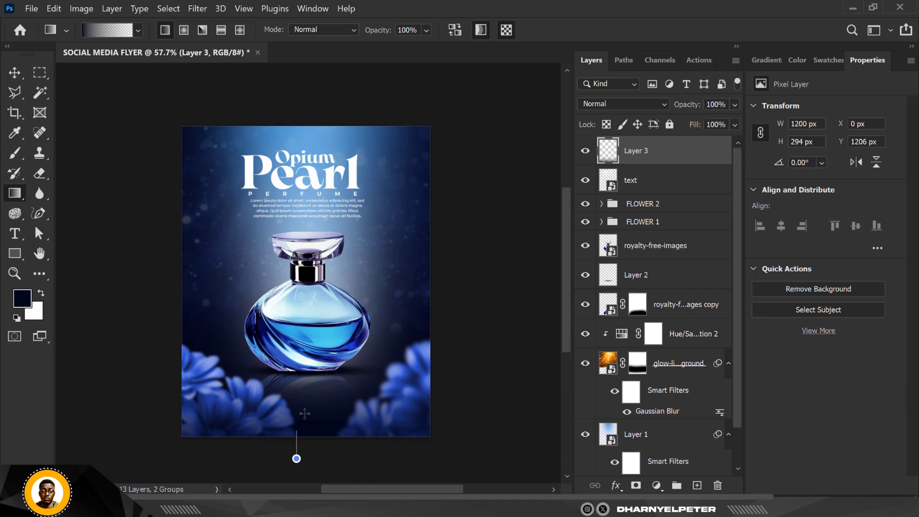
drag(305, 412, 304, 388)
scroll(297, 376, up, 1)
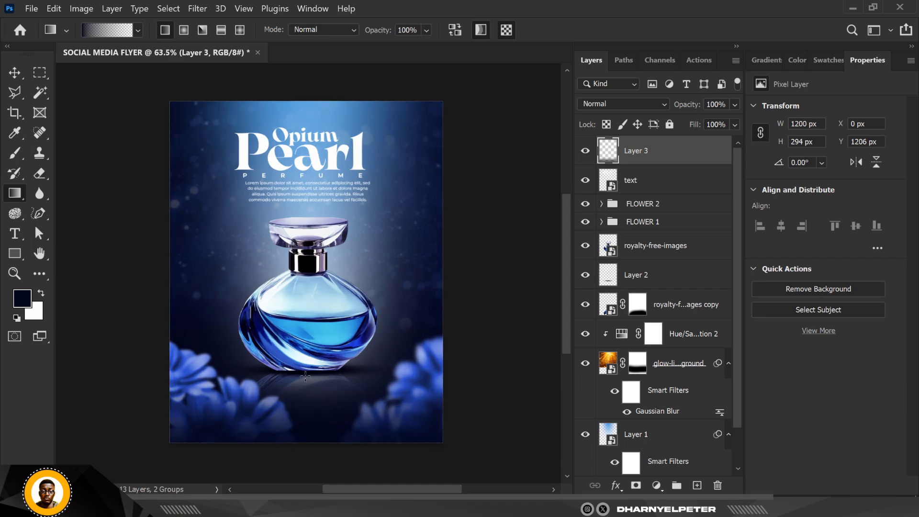
click(14, 72)
- Add a brightening Curves adjustment above Cineraria -6 in the FLOWER 1 group
scroll(314, 274, up, 1)
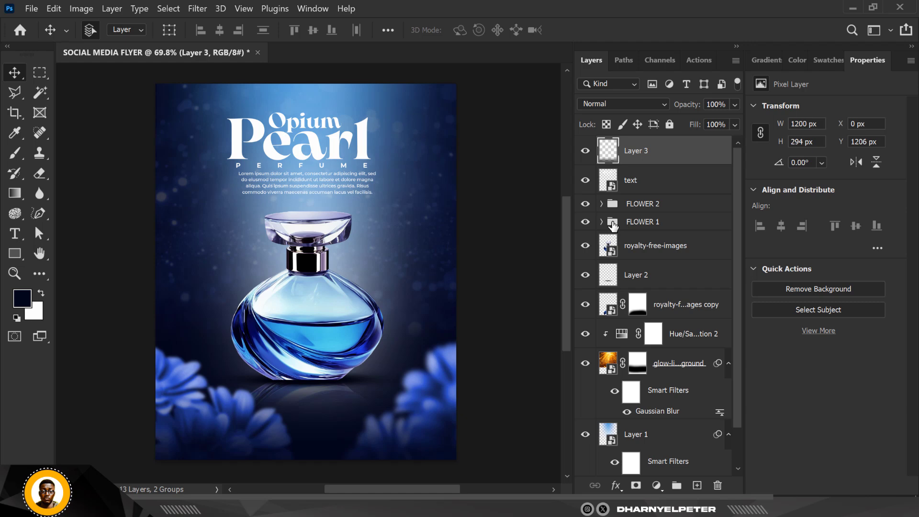
click(601, 222)
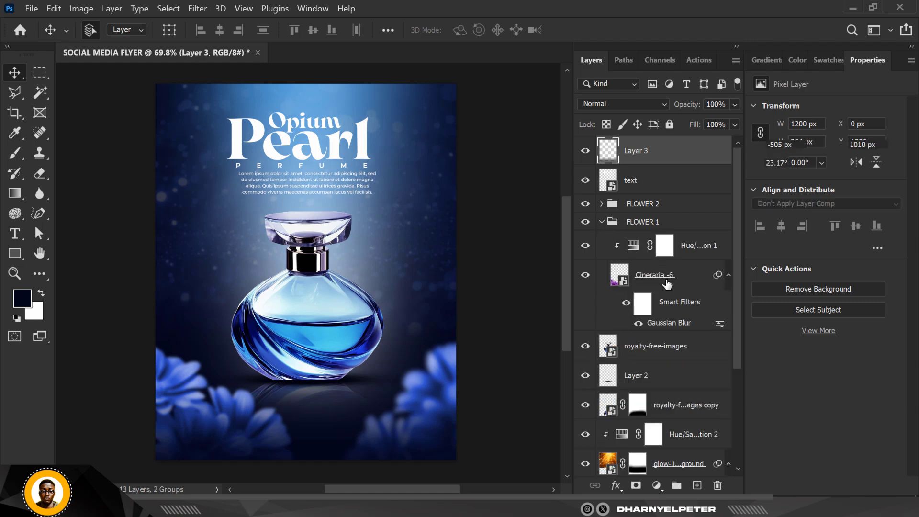
click(633, 284)
click(657, 485)
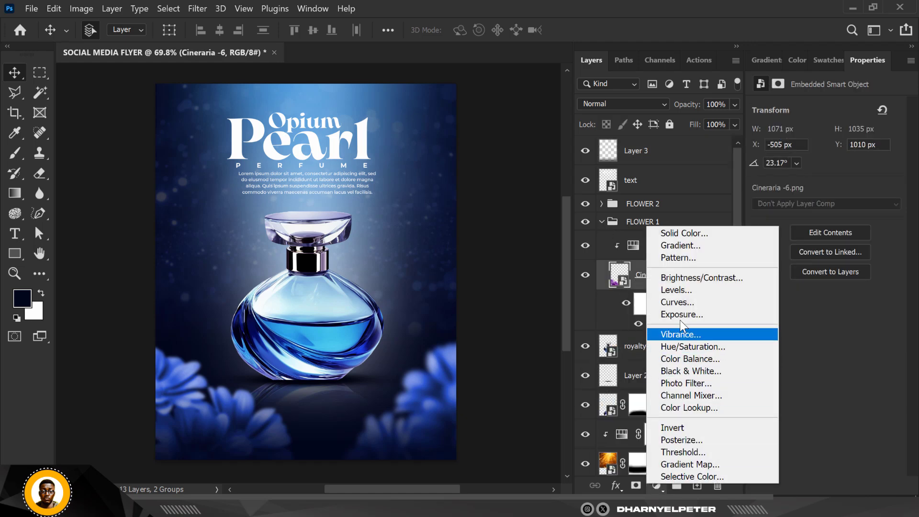
click(683, 303)
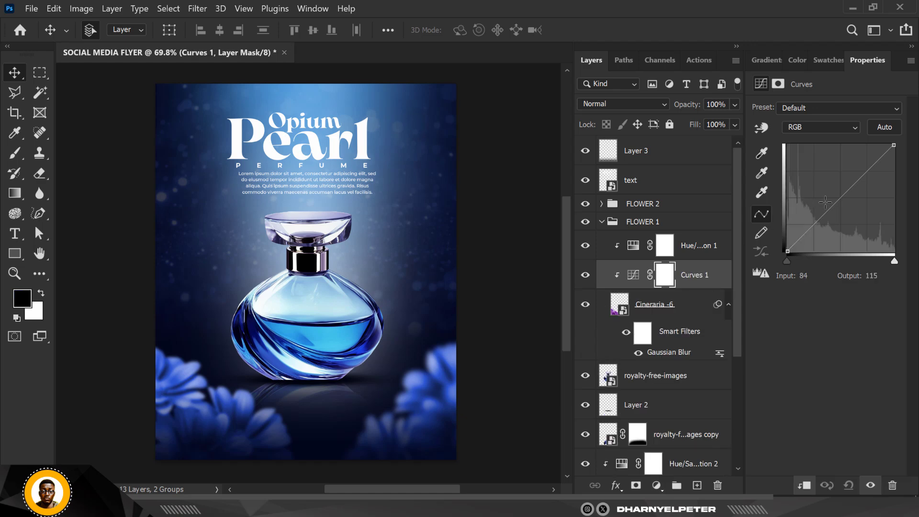
drag(836, 205, 819, 185)
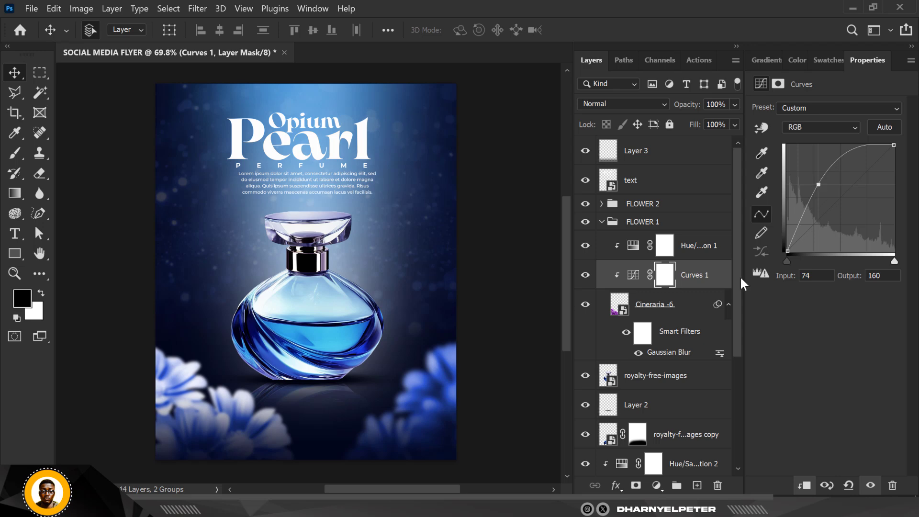
- Invert the Curves 1 mask and paint white to reveal brightening on the left flowers
click(669, 278)
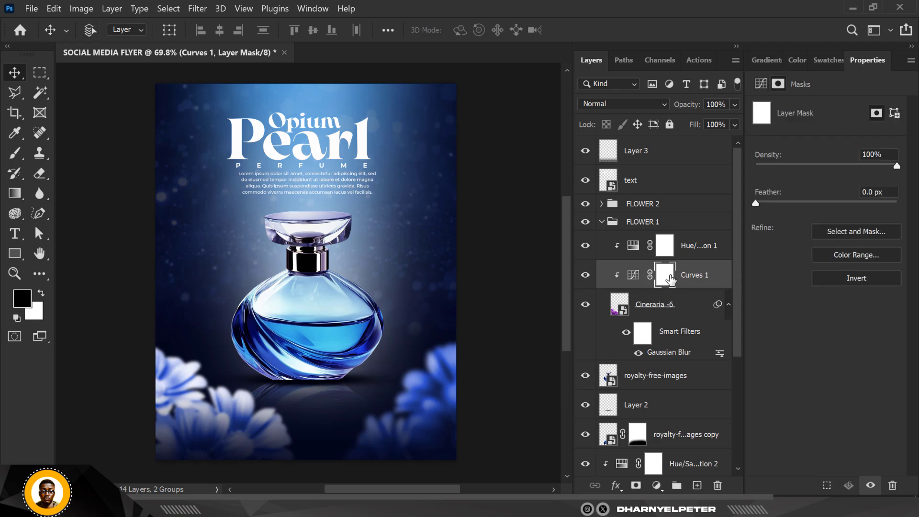
key(ctrl+i)
key(b)
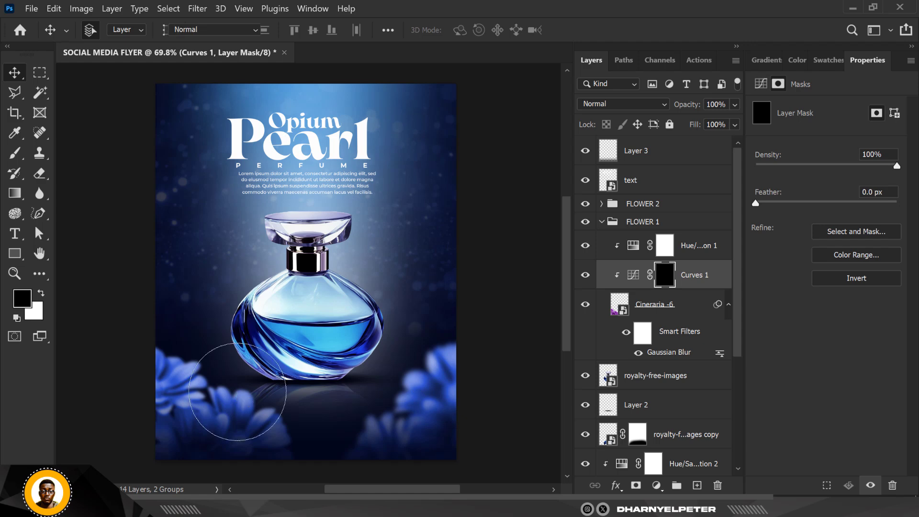
key(bracketleft)
key(bracketleft)
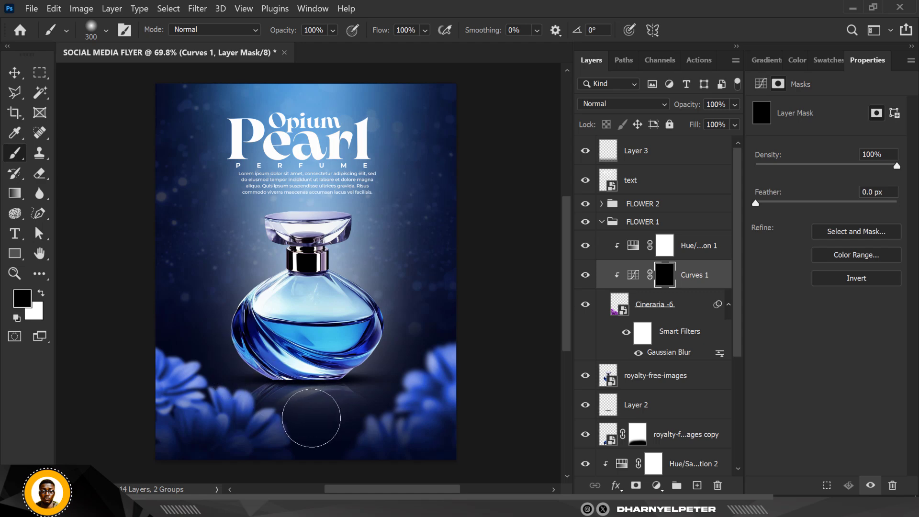
click(42, 293)
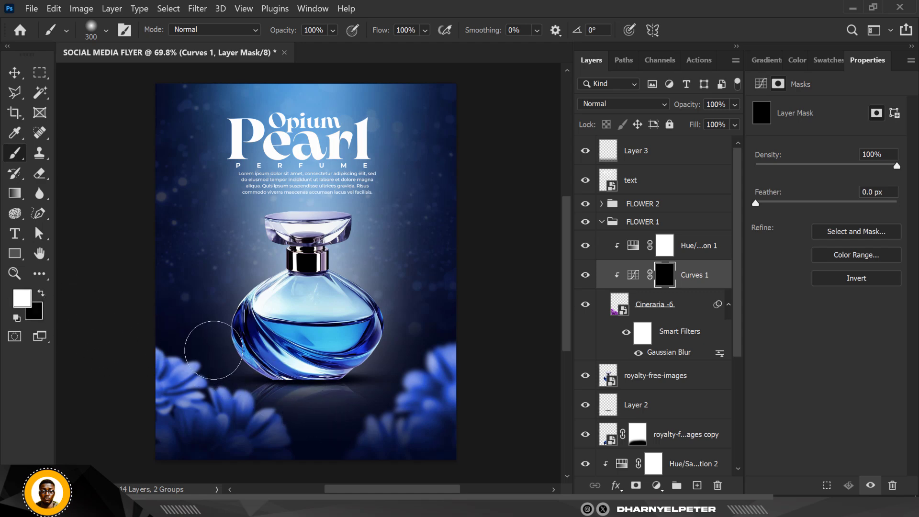
drag(298, 420, 349, 455)
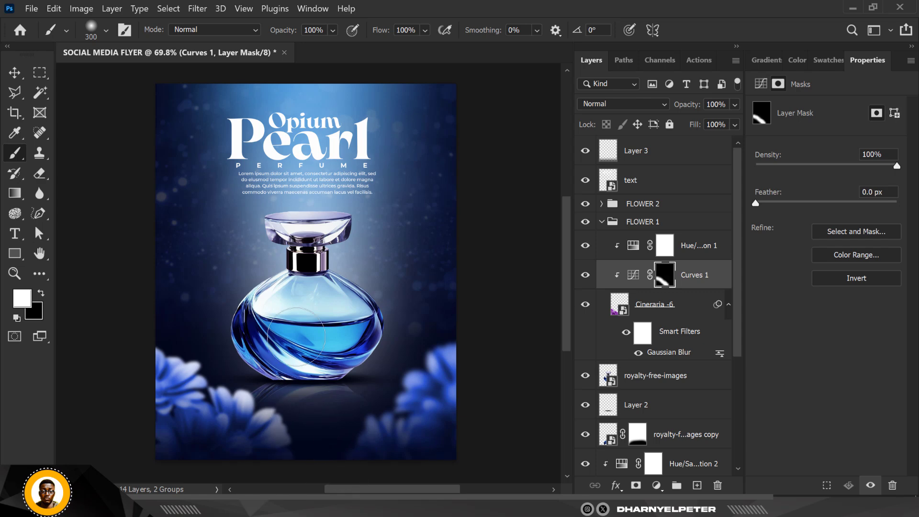
click(604, 207)
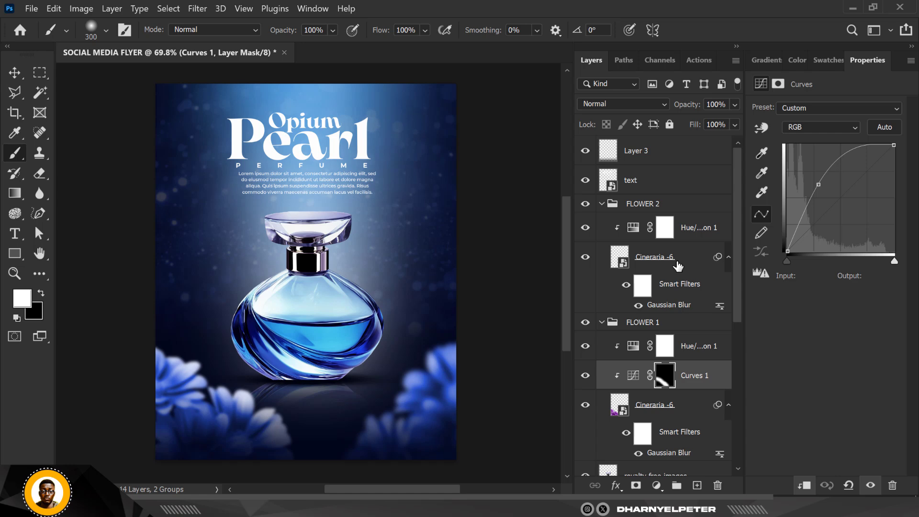
- Add a Curves 2 adjustment above the FLOWER 2 flower layer, lifting the curve
click(663, 254)
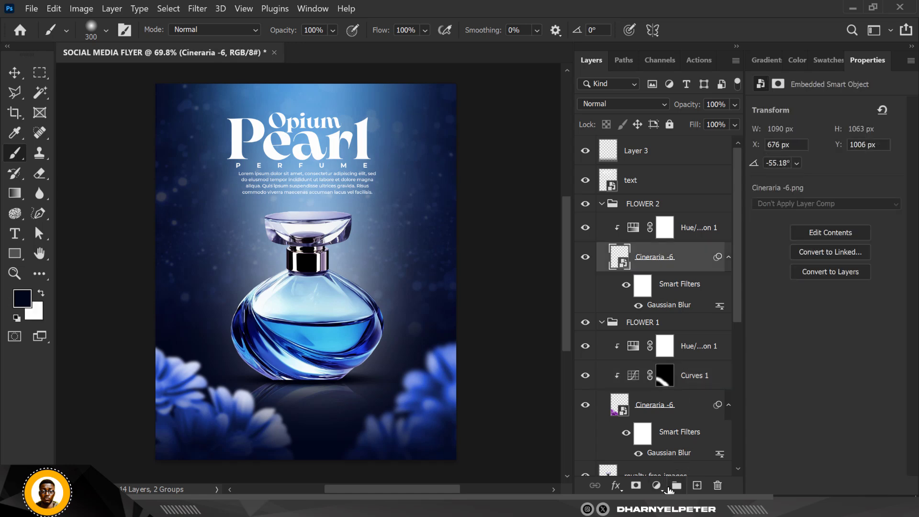
click(656, 486)
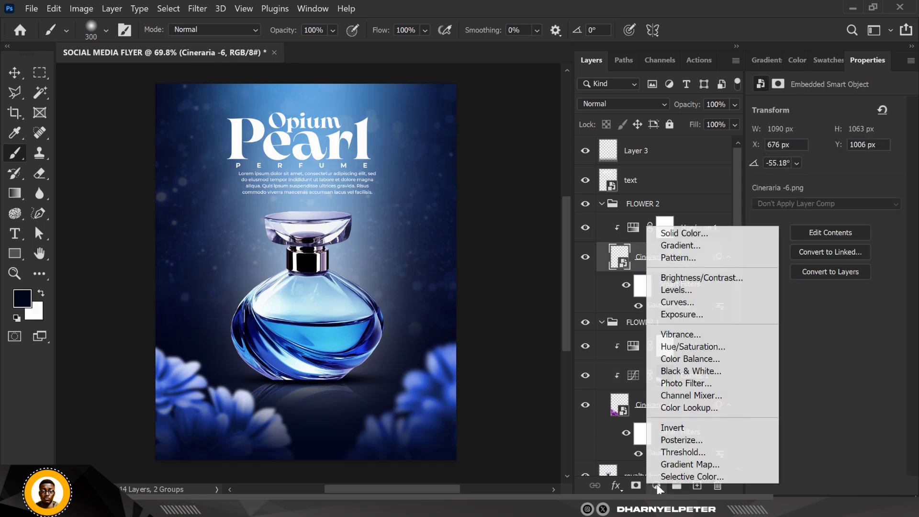
click(678, 302)
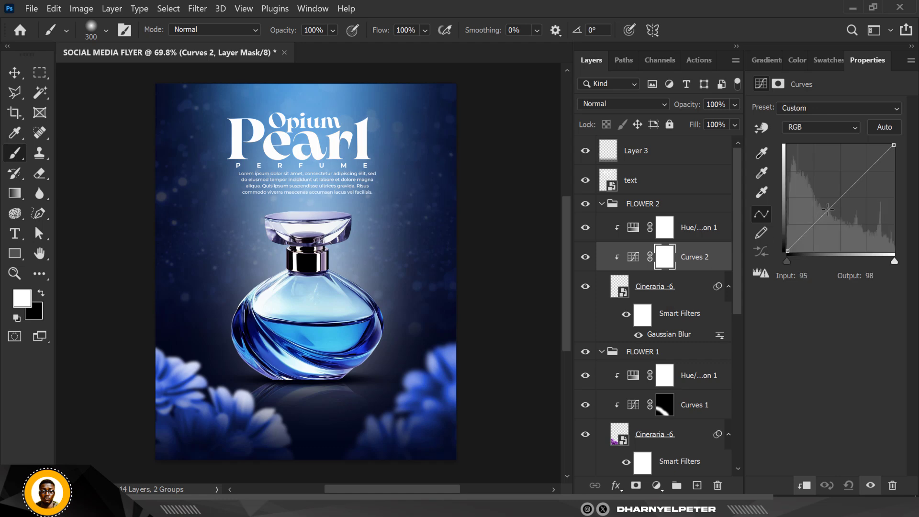
drag(828, 209, 819, 195)
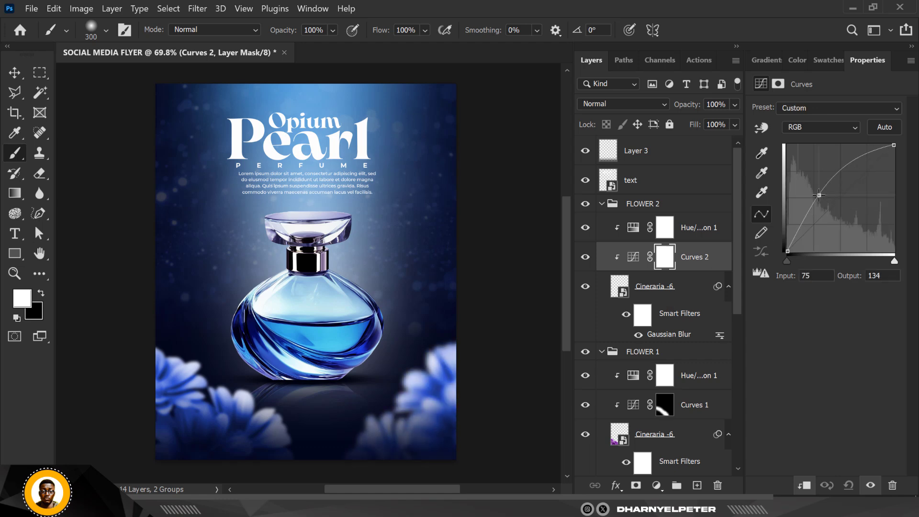
- Invert the Curves 2 mask and paint white over the lower-right flowers
click(666, 377)
key(ctrl+i)
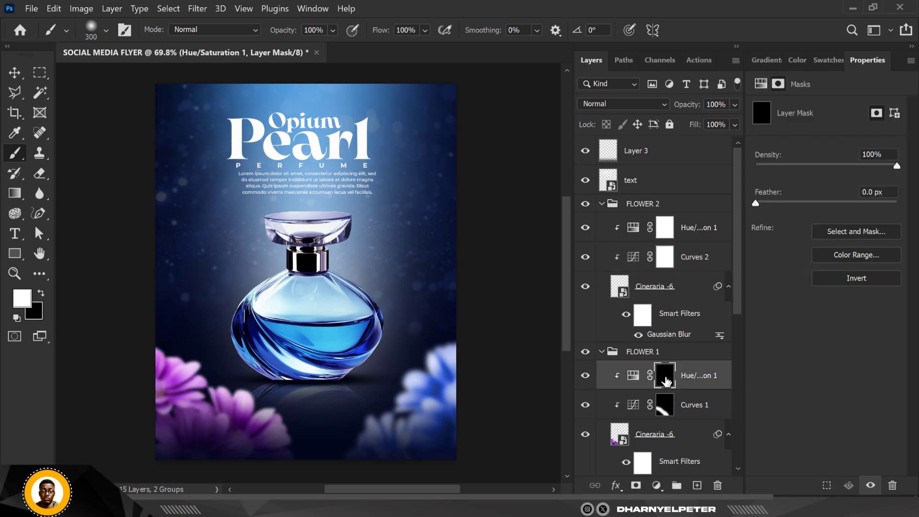
key(ctrl+i)
click(666, 263)
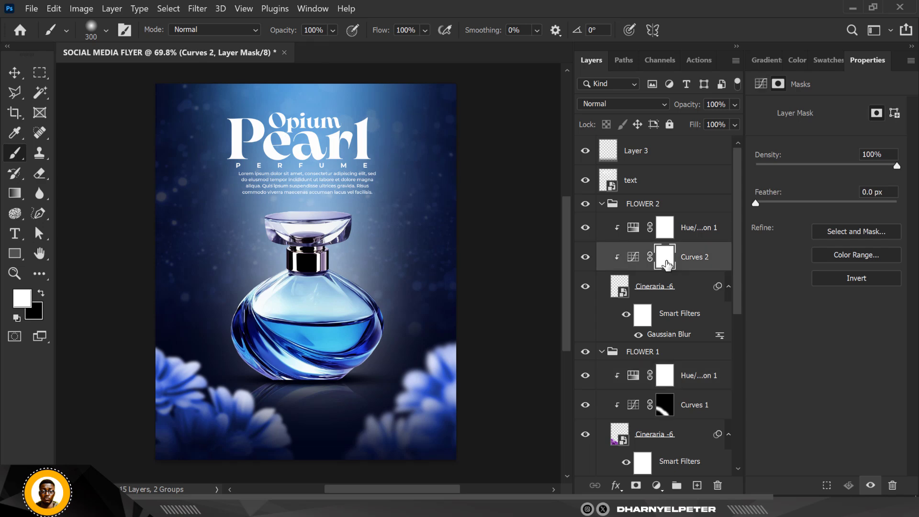
key(ctrl+i)
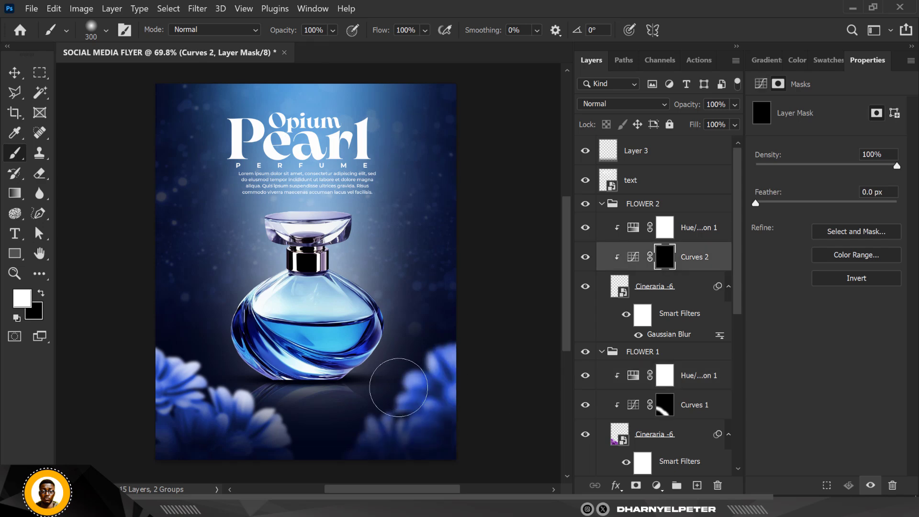
drag(401, 375, 436, 349)
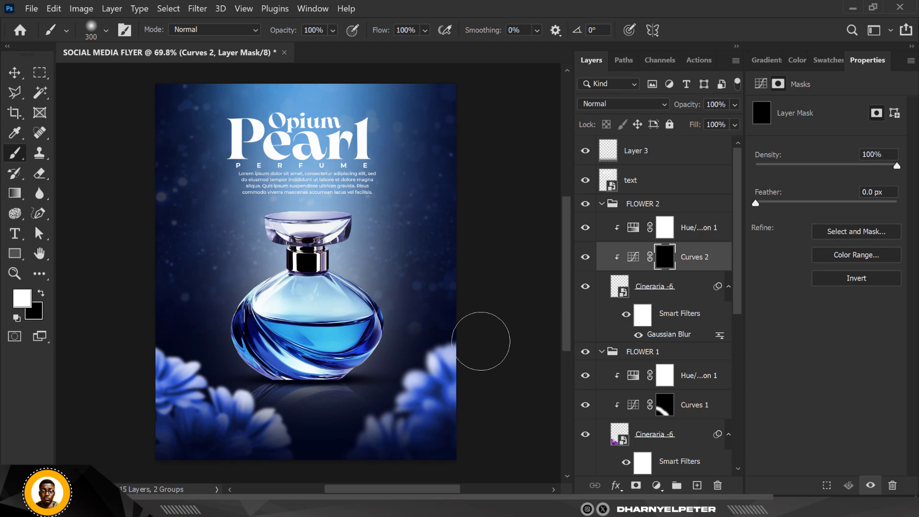
mouse_move(495, 343)
mouse_down()
mouse_move(470, 408)
mouse_move(473, 400)
mouse_move(433, 452)
mouse_move(421, 408)
mouse_move(393, 466)
mouse_up()
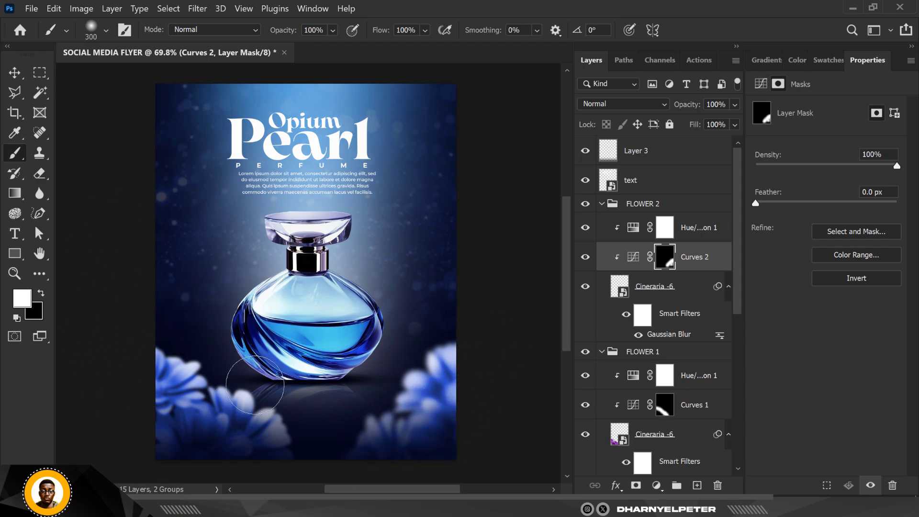
click(15, 72)
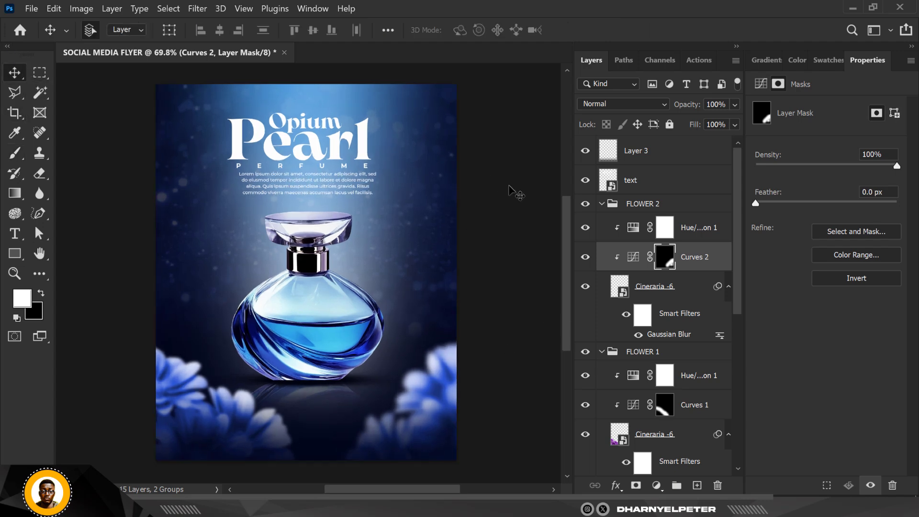
- Merge all visible layers into a new Layer 4 and convert it to a smart object
click(679, 158)
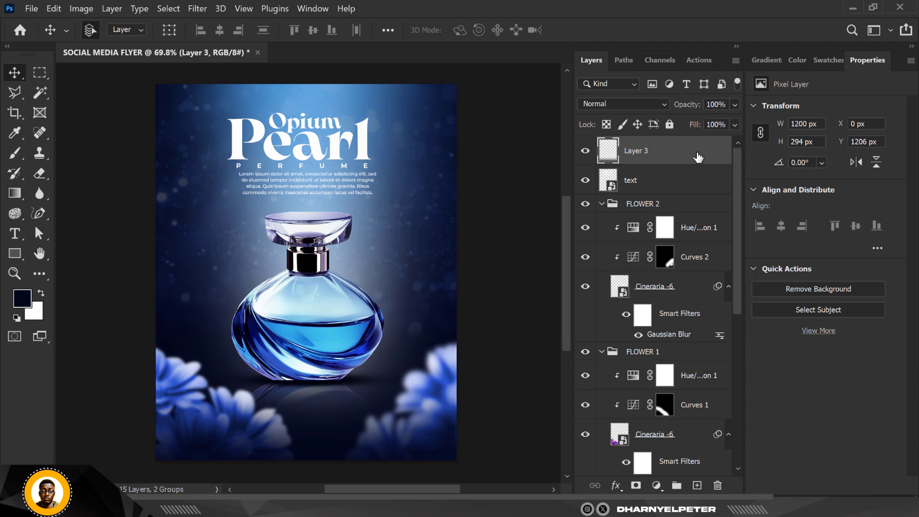
key(ctrl+alt+shift+e)
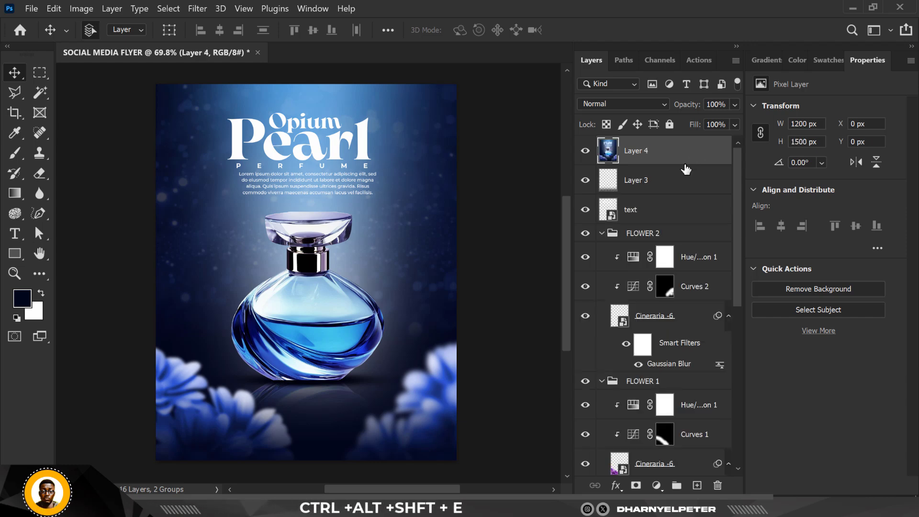
right_click(684, 166)
click(701, 197)
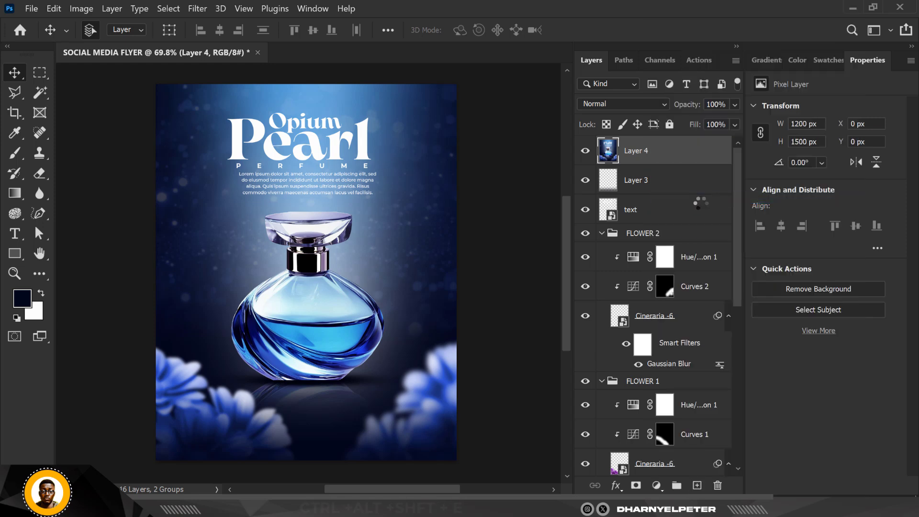
- In Camera Raw, set Temperature -20, Dehaze +13, Texture +21, slight vibrance and Highlights +21
click(192, 8)
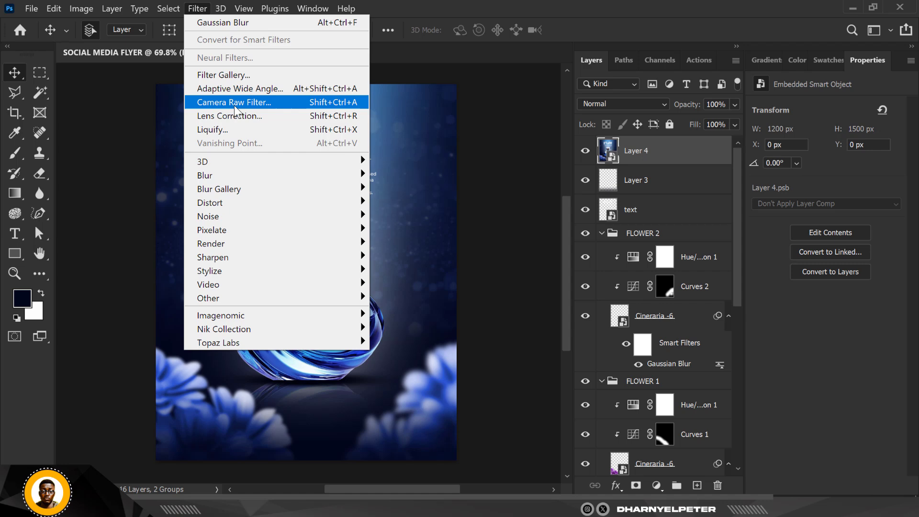
click(234, 106)
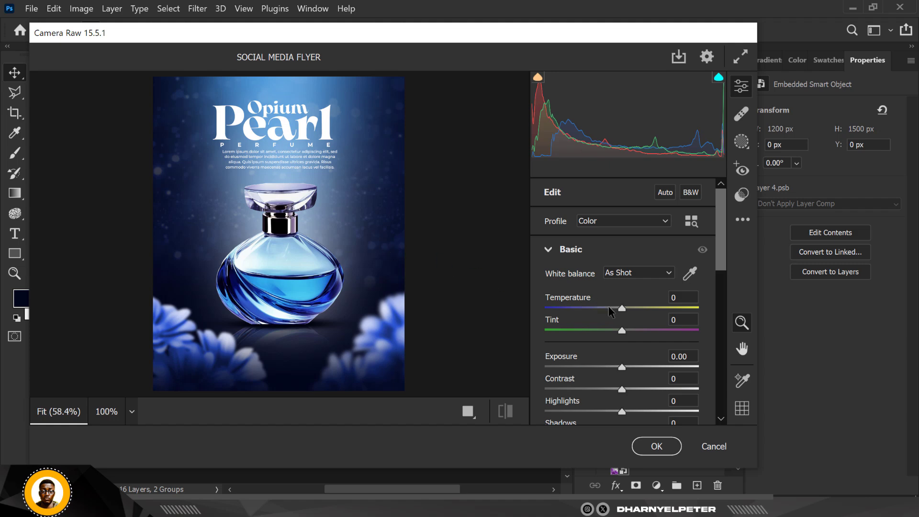
drag(622, 309, 607, 320)
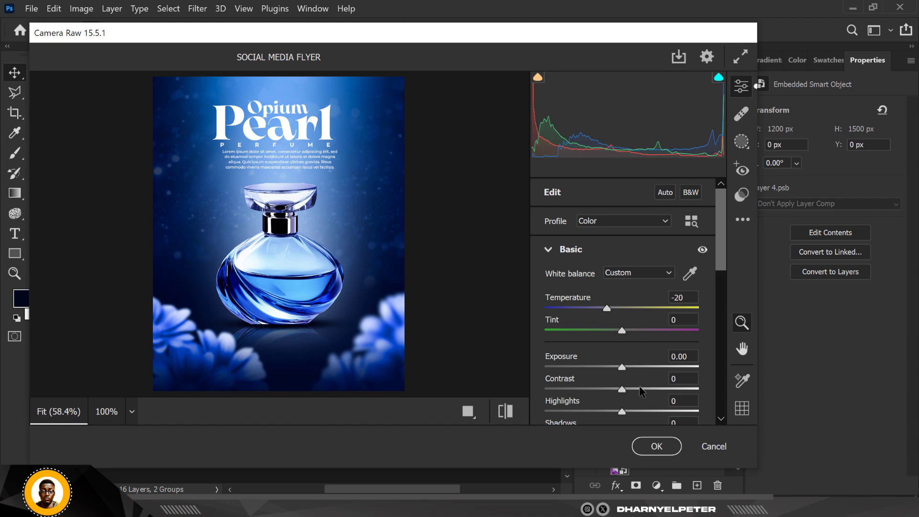
scroll(640, 391, down, 3)
scroll(640, 392, down, 3)
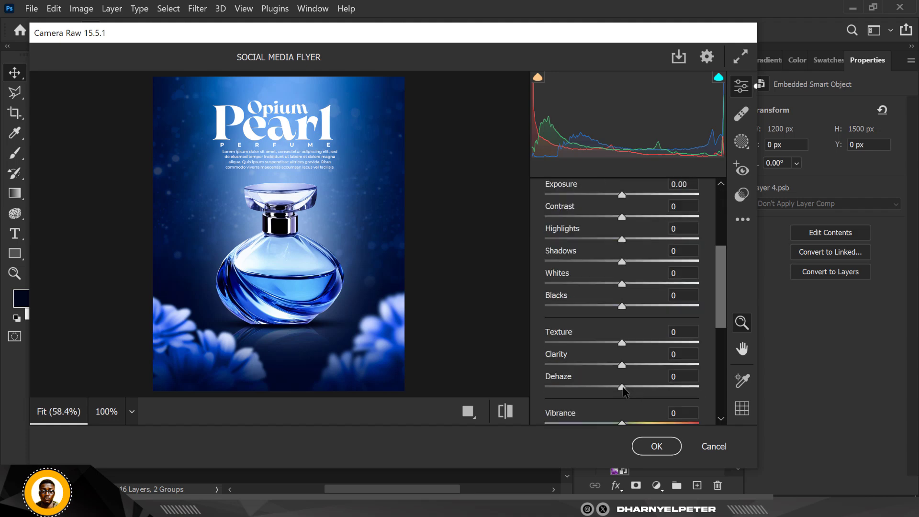
mouse_move(622, 387)
mouse_down()
mouse_move(645, 390)
mouse_move(636, 394)
mouse_up()
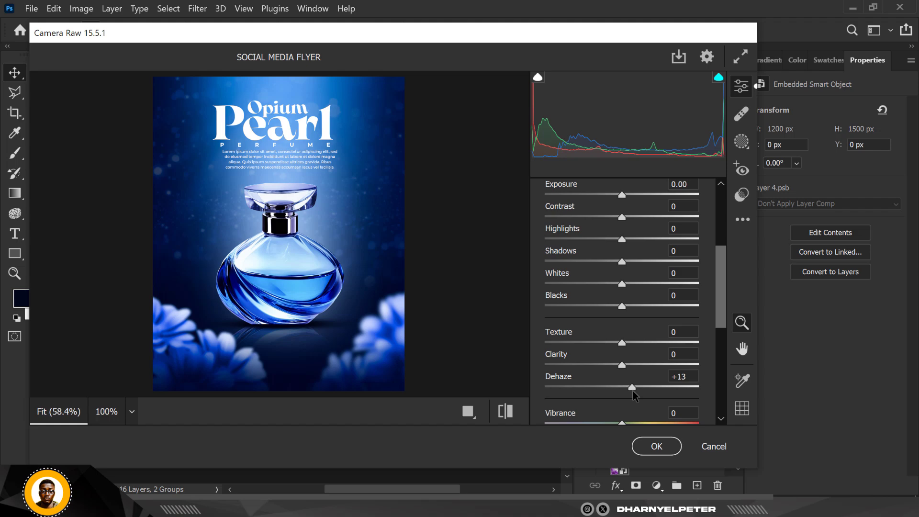
drag(622, 341, 626, 365)
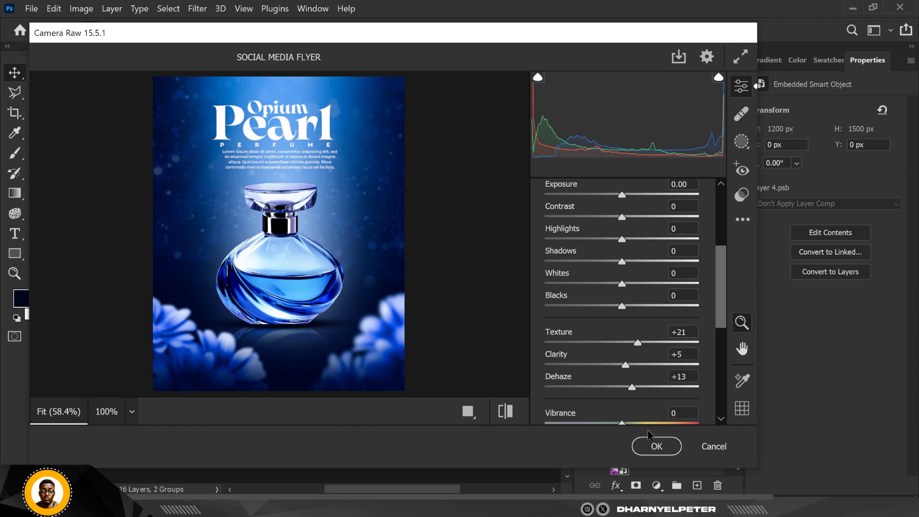
scroll(635, 367, down, 3)
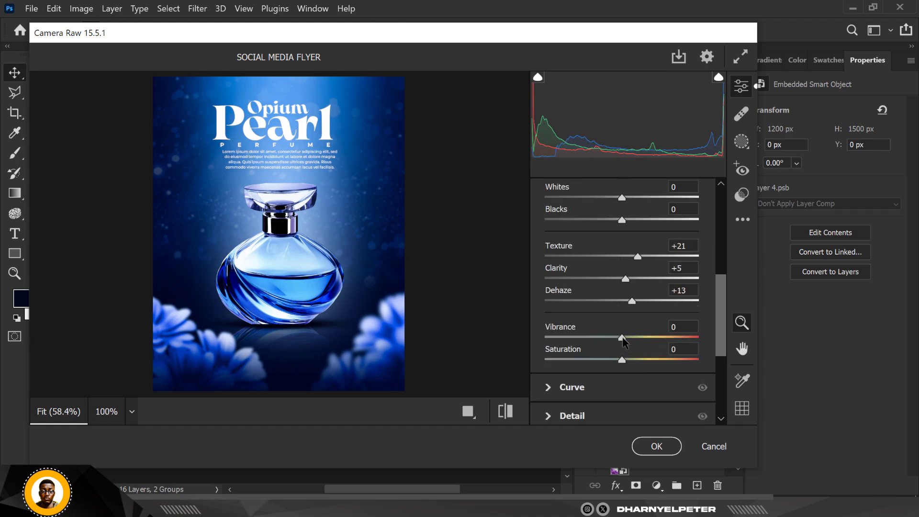
drag(623, 339, 626, 341)
scroll(388, 244, up, 1)
scroll(640, 240, up, 5)
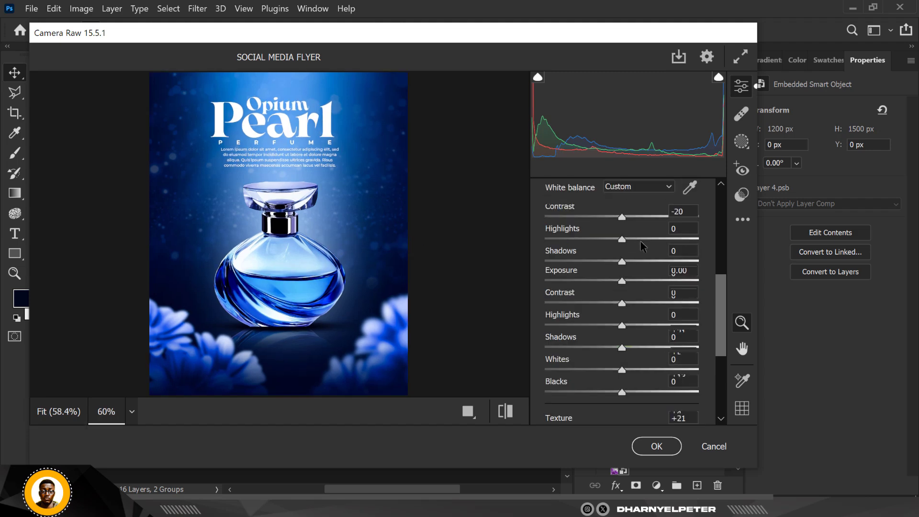
scroll(609, 312, down, 2)
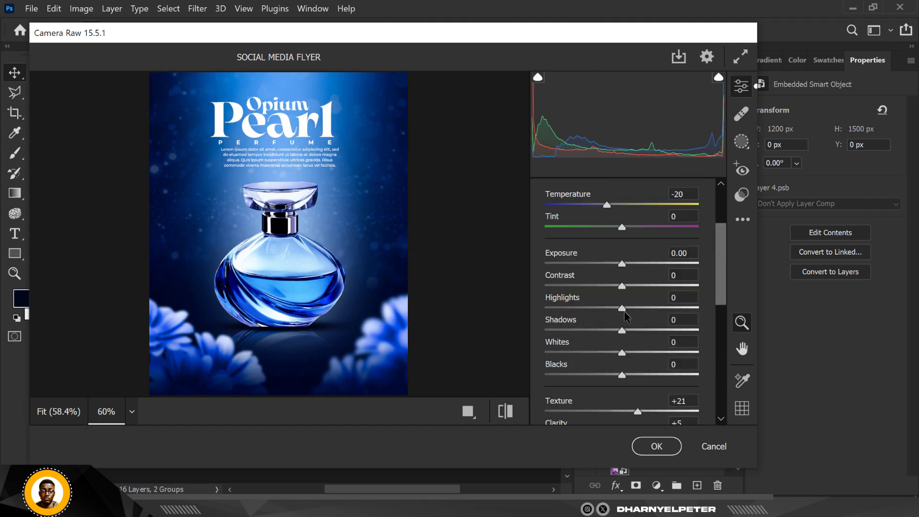
drag(623, 308, 638, 308)
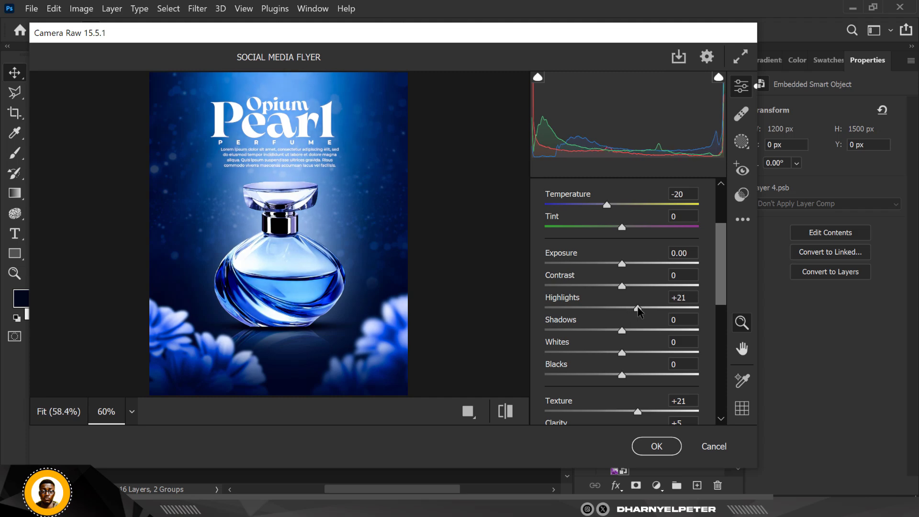
- Apply the Camera Raw grade to Layer 4, compare before and after, then deselect
click(656, 446)
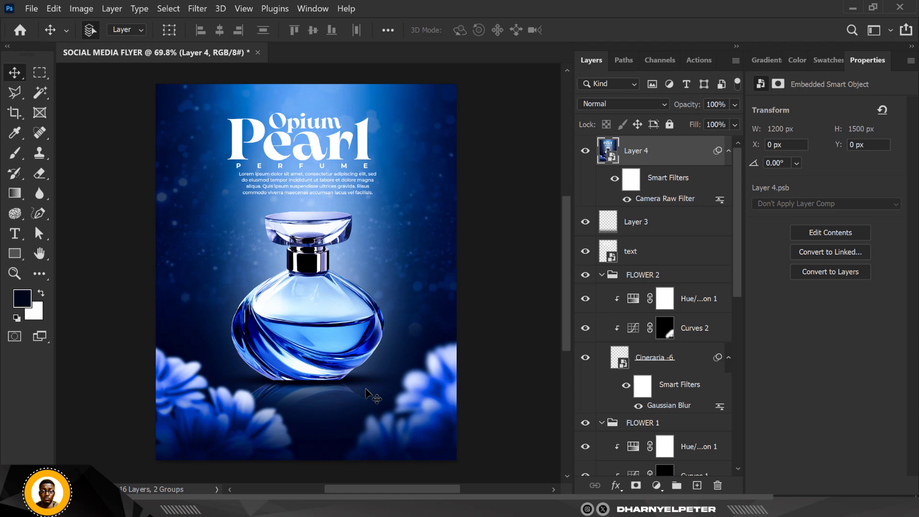
click(585, 151)
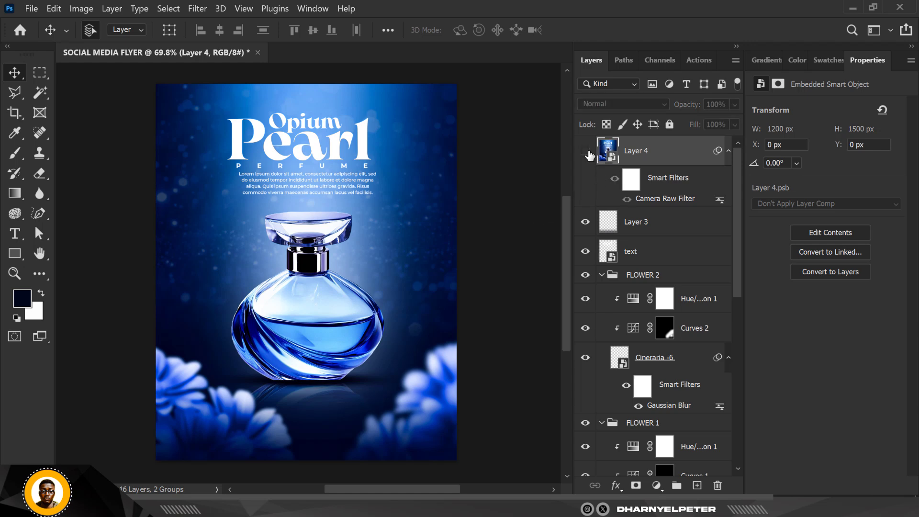
click(586, 152)
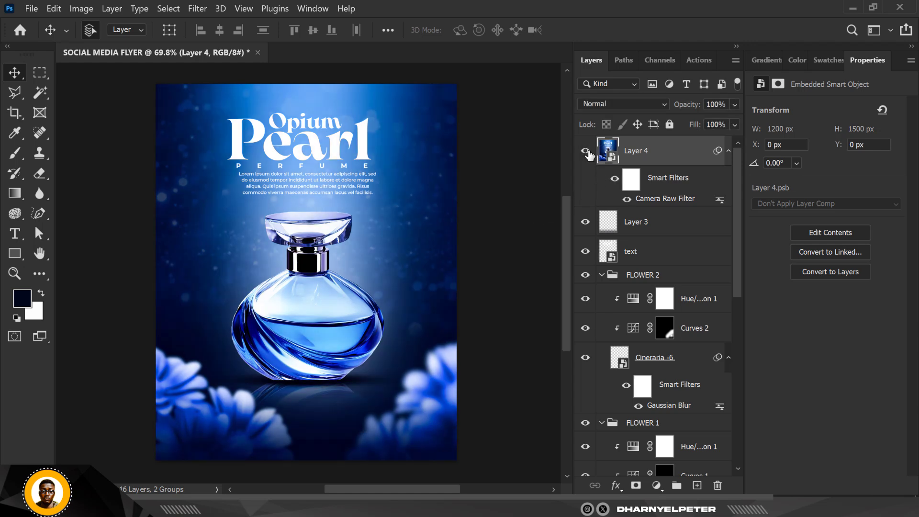
scroll(410, 236, up, 1)
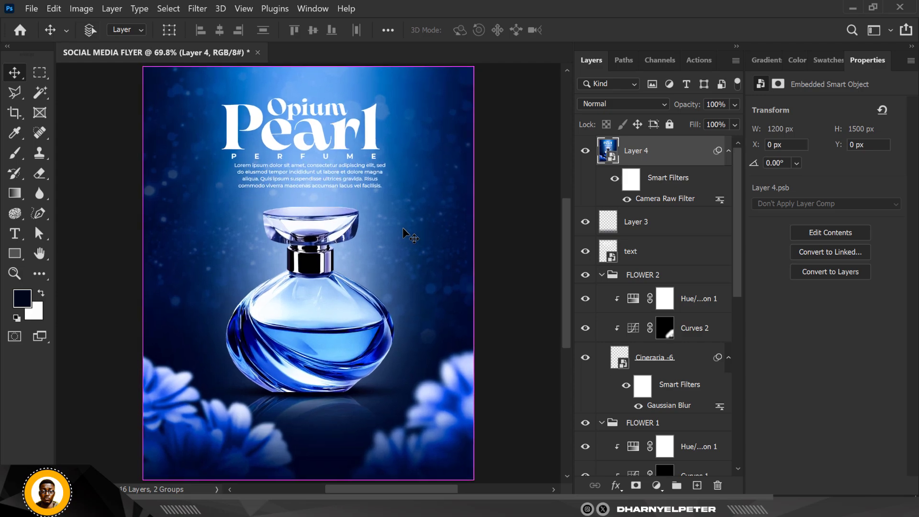
click(535, 118)
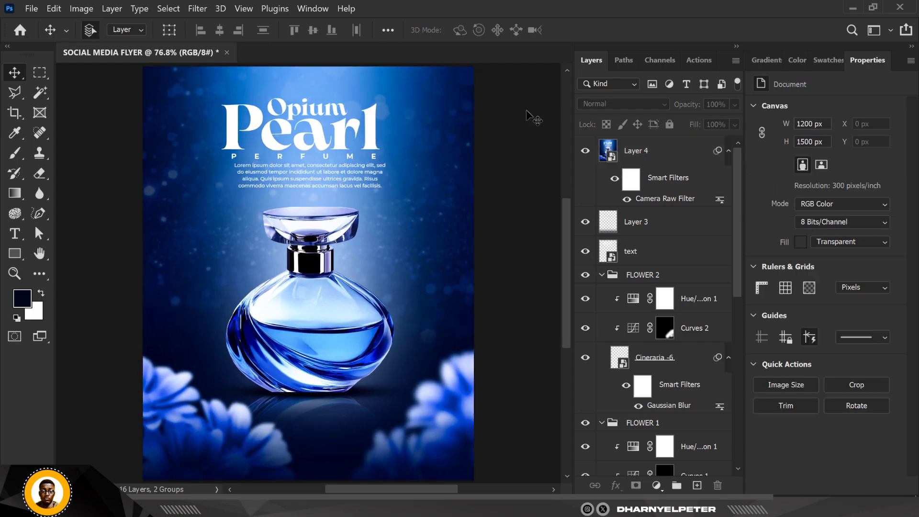